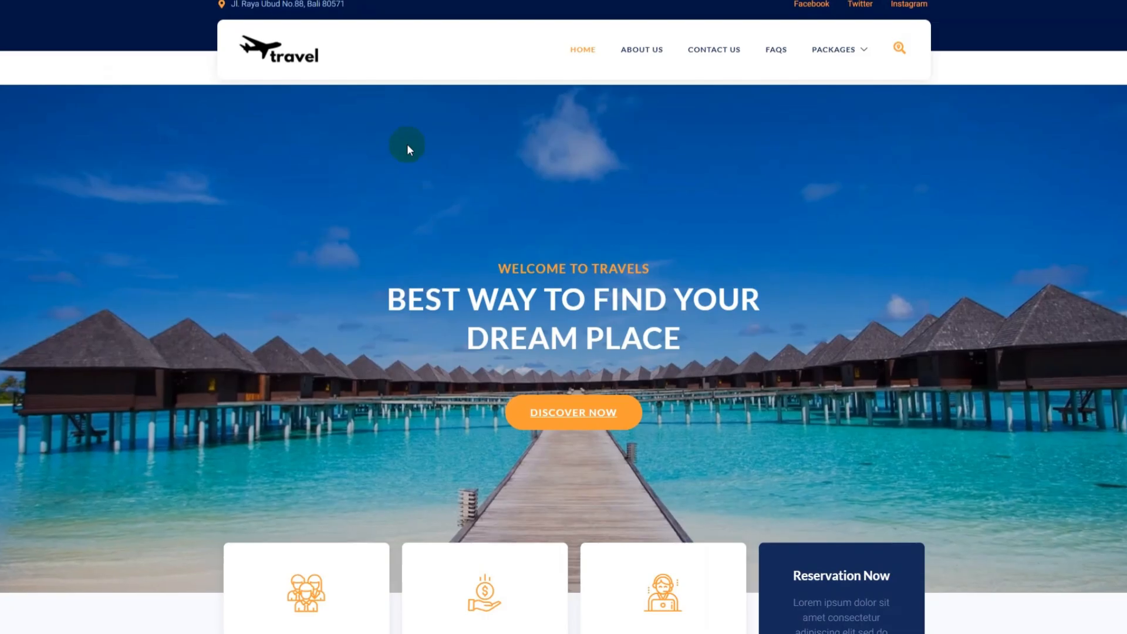
# Step: Look through the travel website's home page from the hero section down to the tourist feedback
pyautogui.scroll(-10, 692, 234)
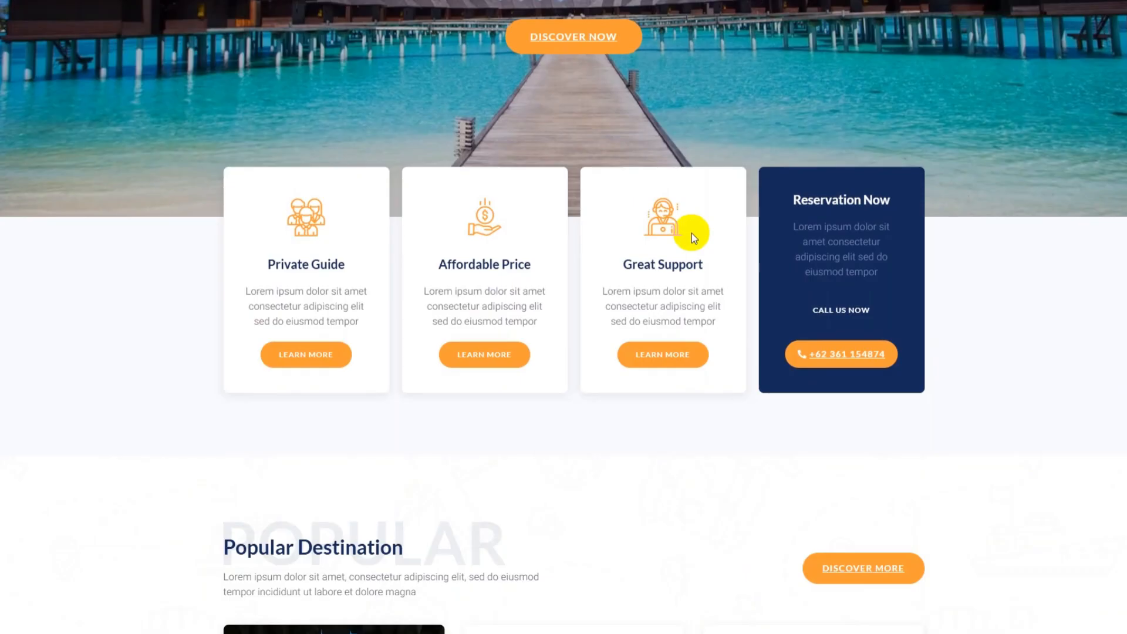
pyautogui.scroll(-15, 692, 233)
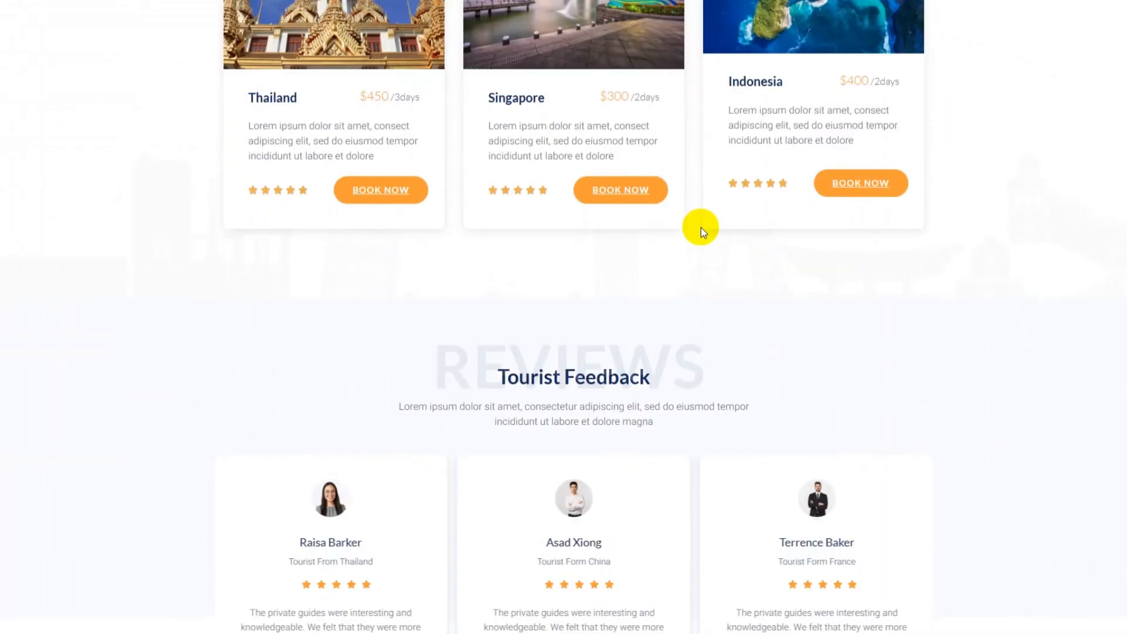
pyautogui.scroll(-3, 701, 227)
pyautogui.scroll(20, 702, 226)
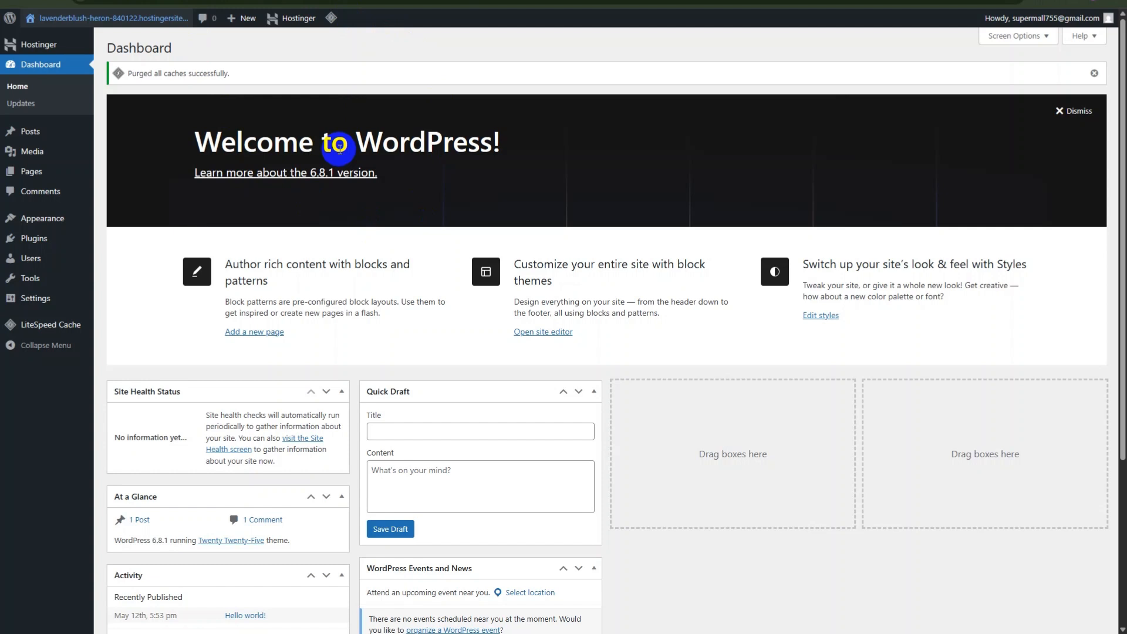
# Step: Search the plugin directory for "template kit import", then install and activate Envato's Template Kit Import plugin
pyautogui.moveTo(50, 239)
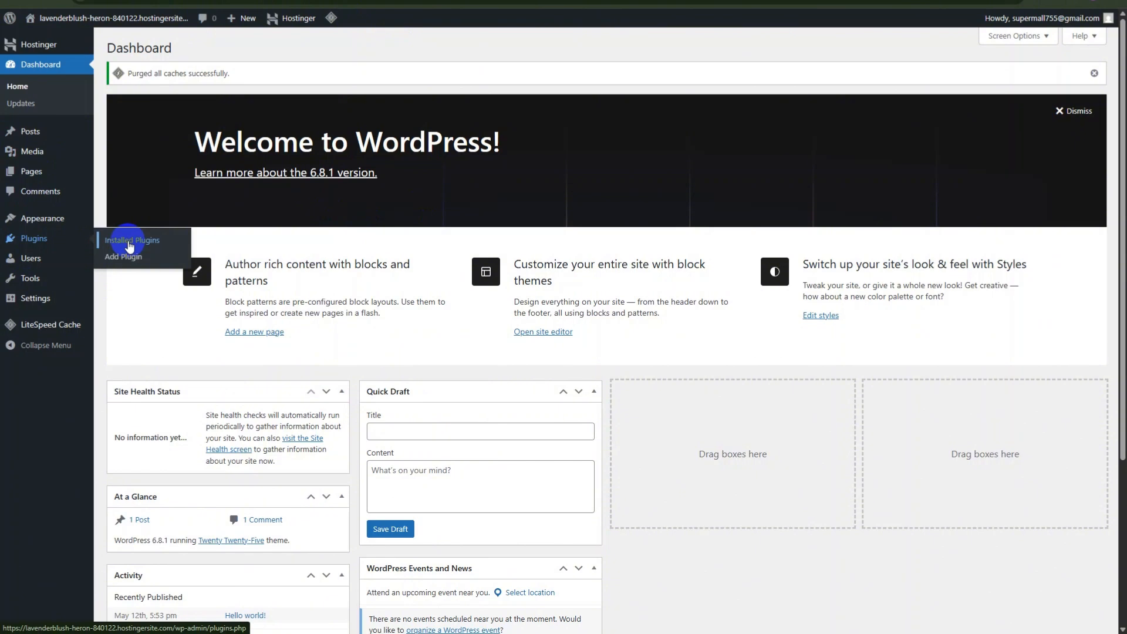
pyautogui.click(129, 246)
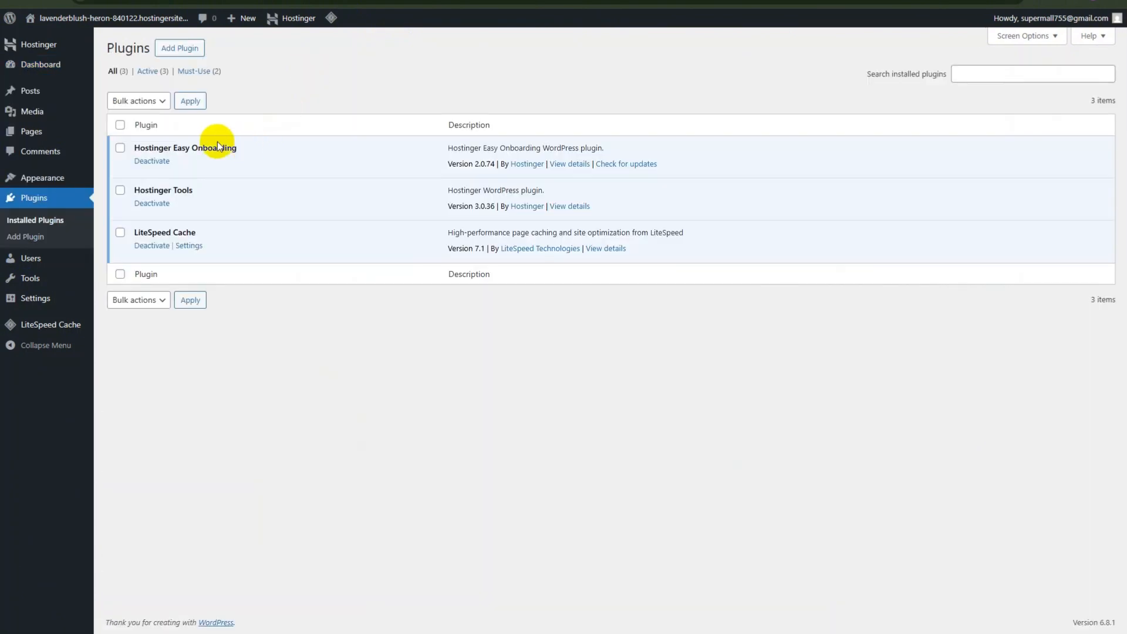
pyautogui.click(167, 46)
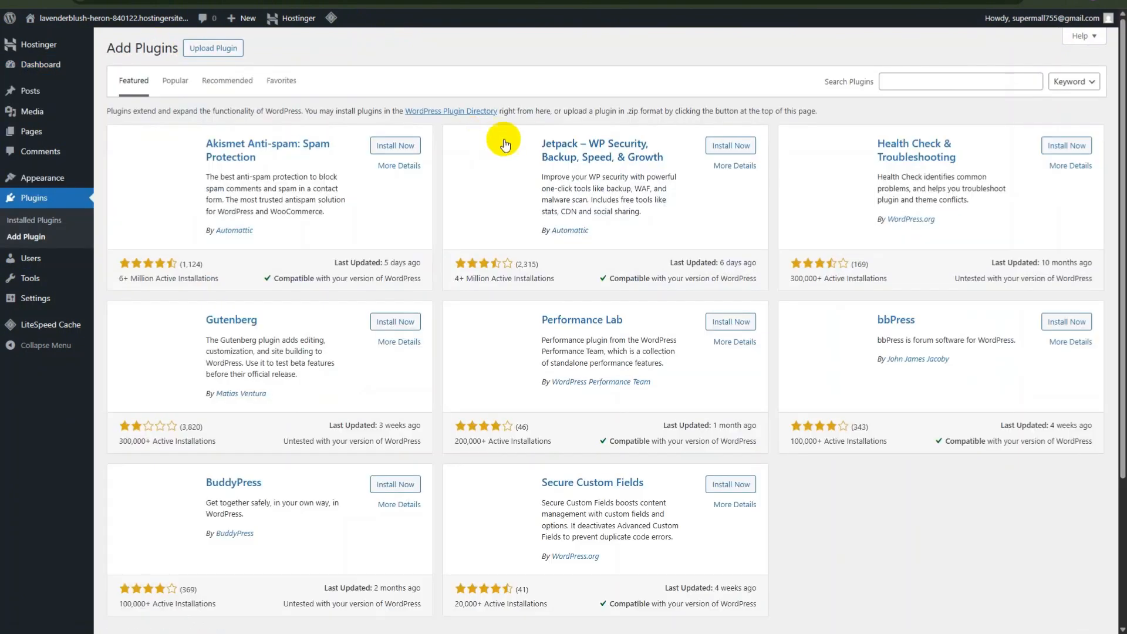
pyautogui.click(932, 82)
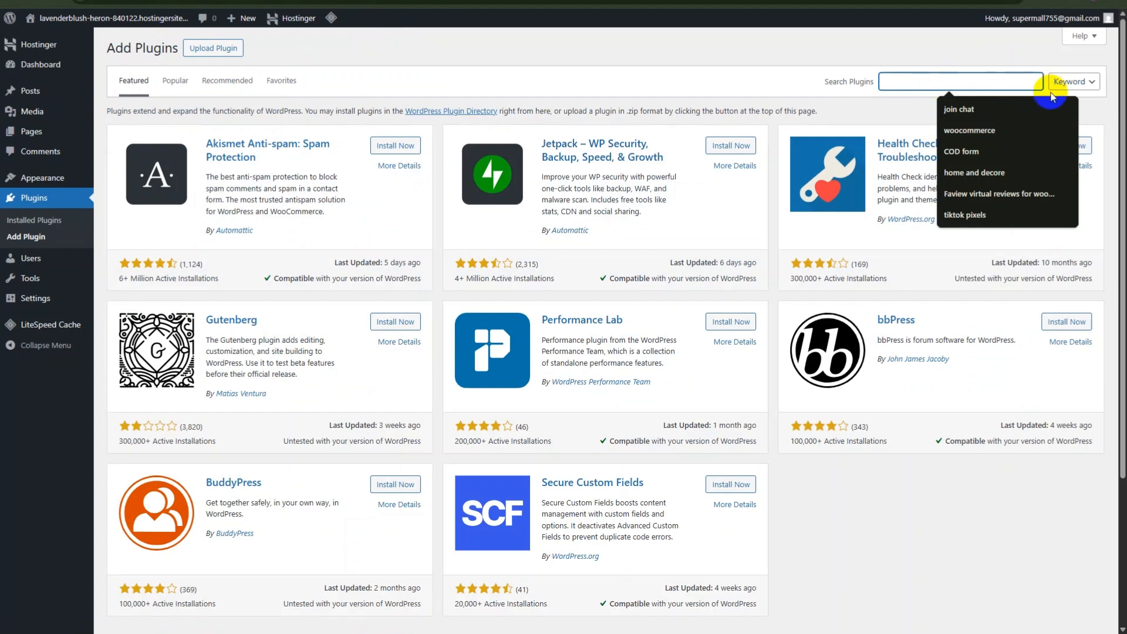
pyautogui.write('tem')
pyautogui.press('Down')
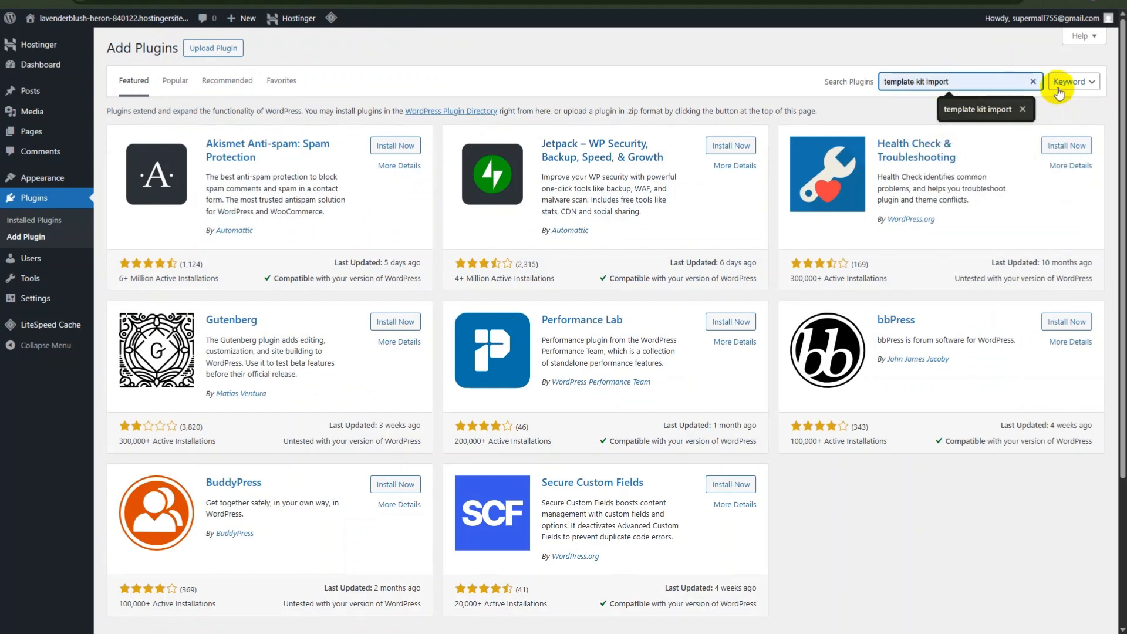
pyautogui.press('Return')
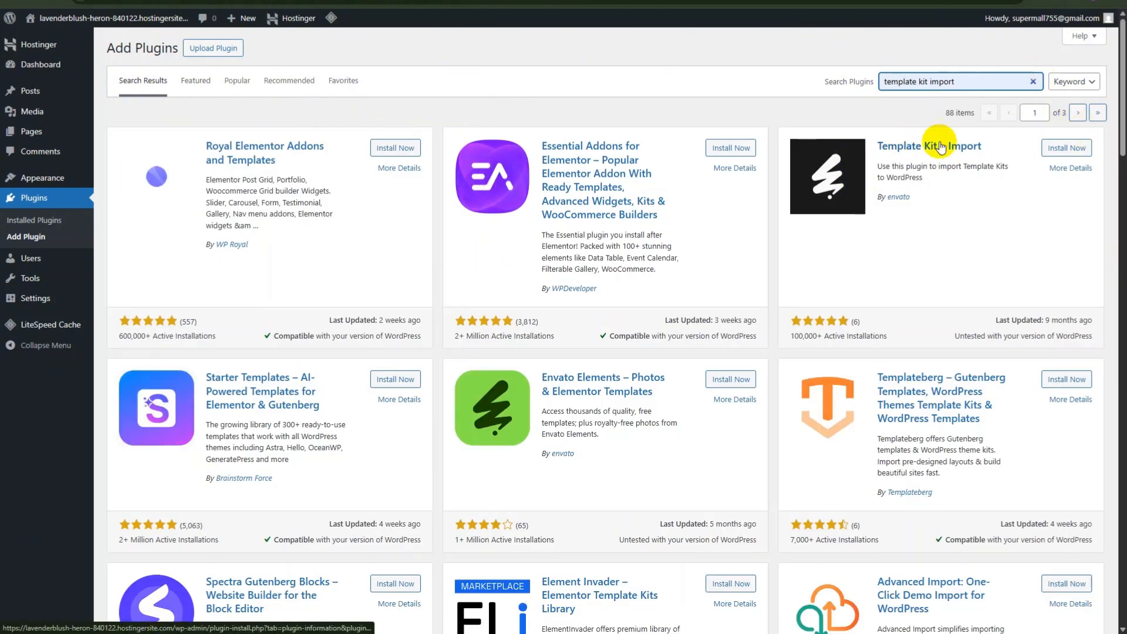
pyautogui.click(1072, 149)
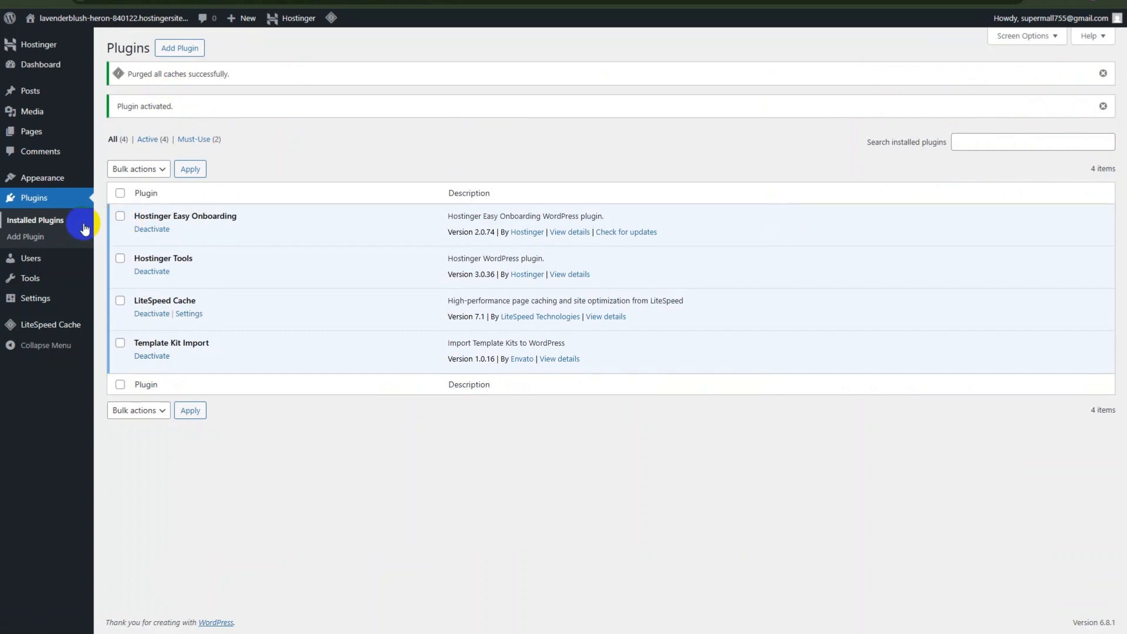
# Step: Add the Hello Elementor theme from the popular themes and activate it on the site
pyautogui.moveTo(73, 188)
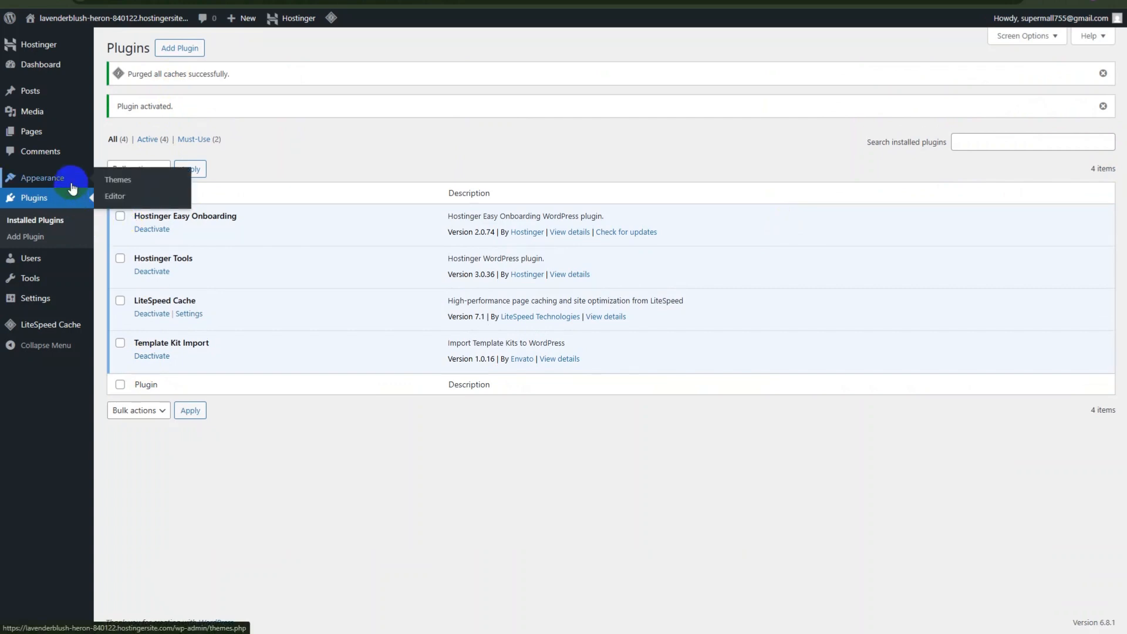
pyautogui.click(124, 177)
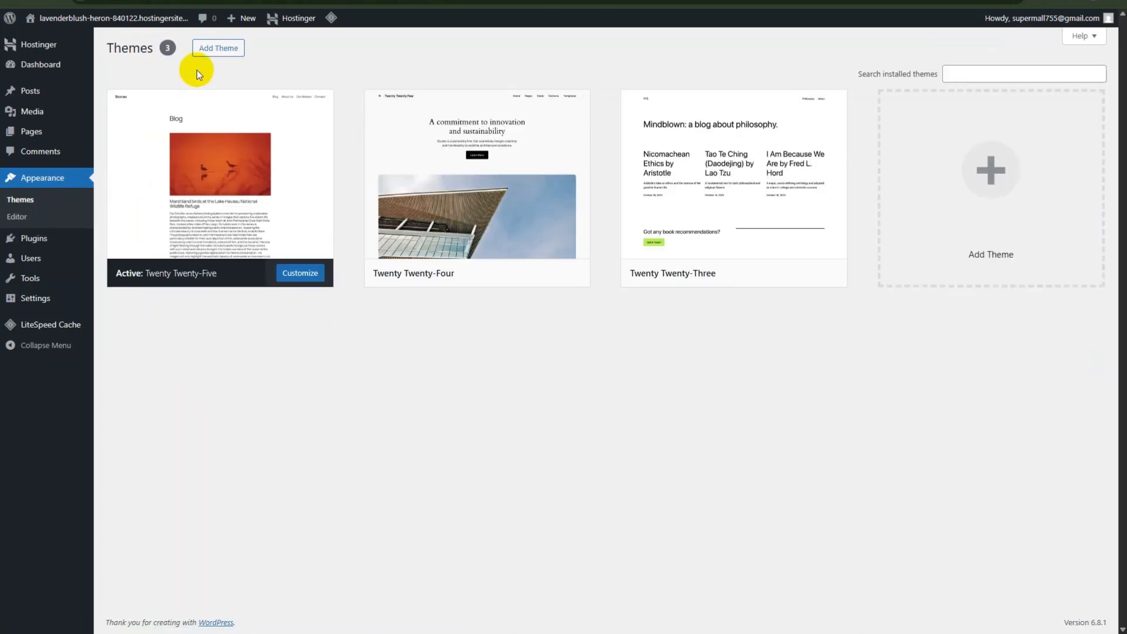
pyautogui.click(202, 52)
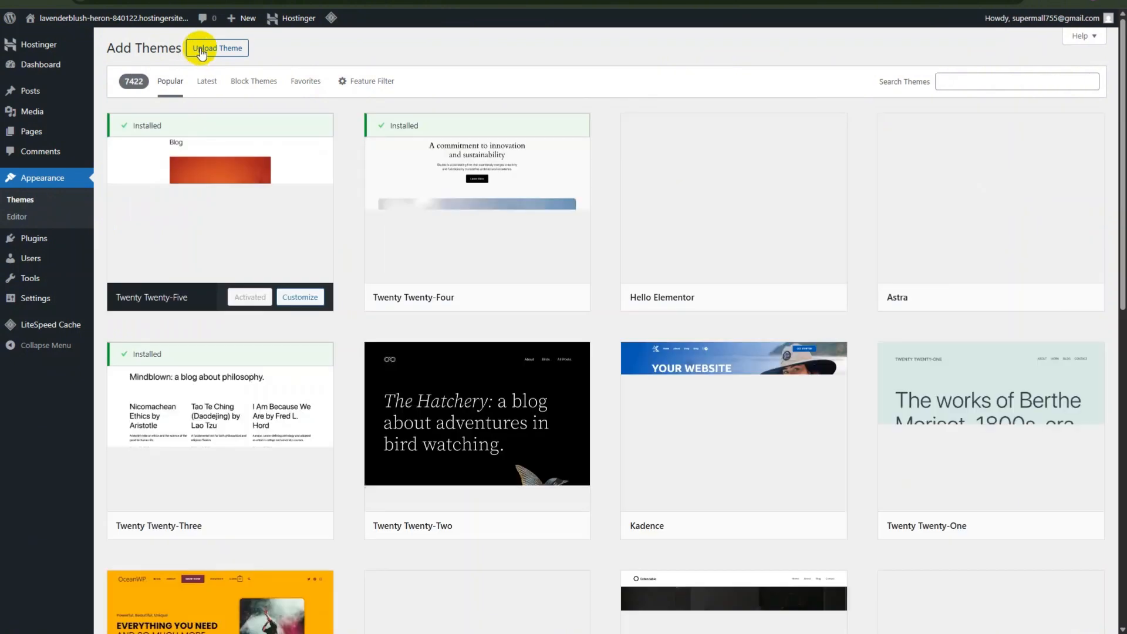
pyautogui.moveTo(41, 69)
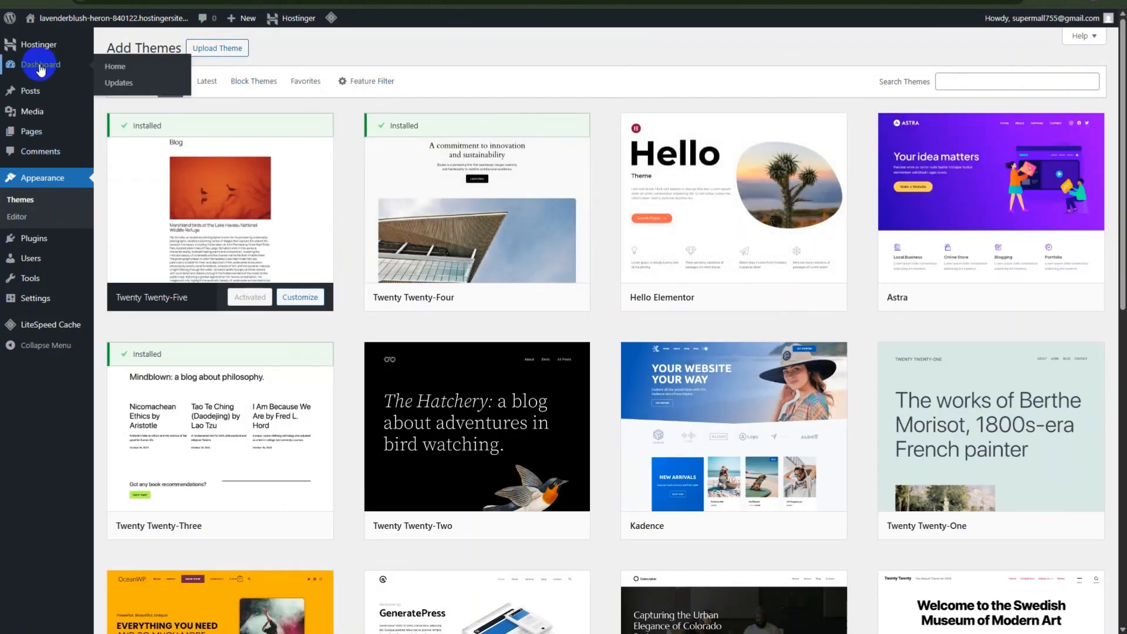
pyautogui.moveTo(687, 231)
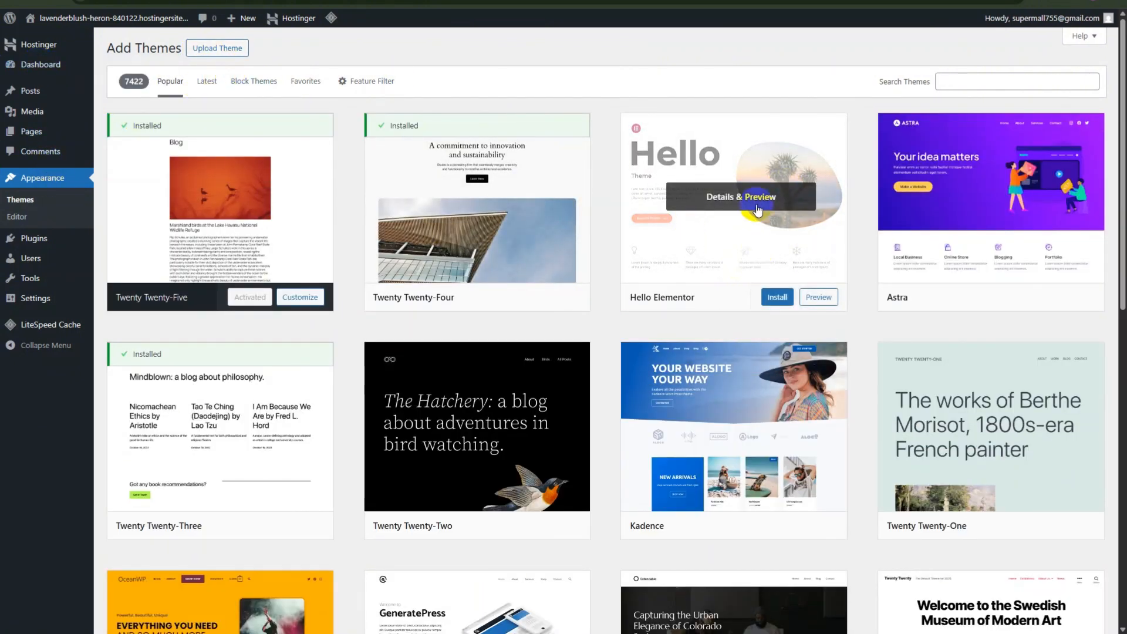
pyautogui.click(784, 300)
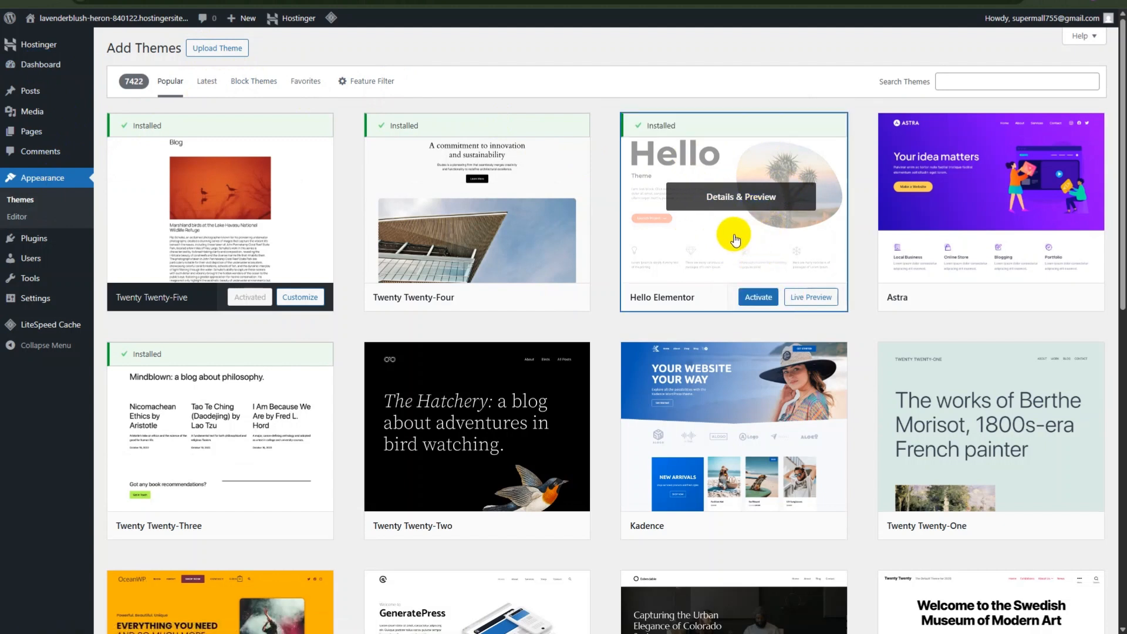
pyautogui.click(755, 297)
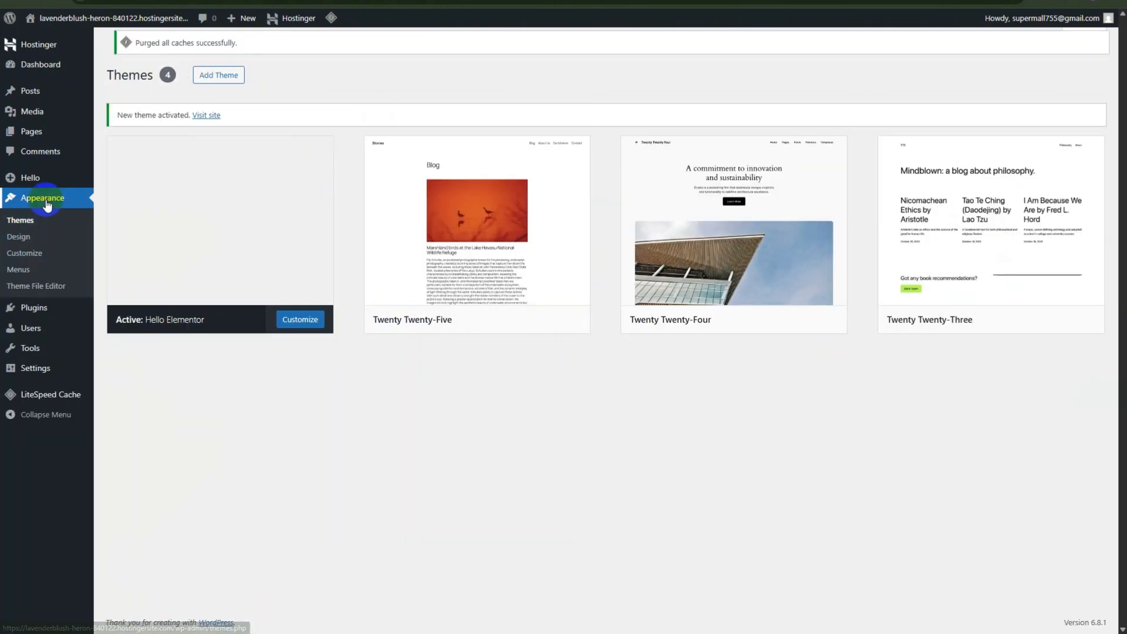
# Step: Delete the inactive Twenty Twenty-Five theme from the installed themes
pyautogui.scroll(-1, 410, 403)
pyautogui.scroll(-3, 411, 403)
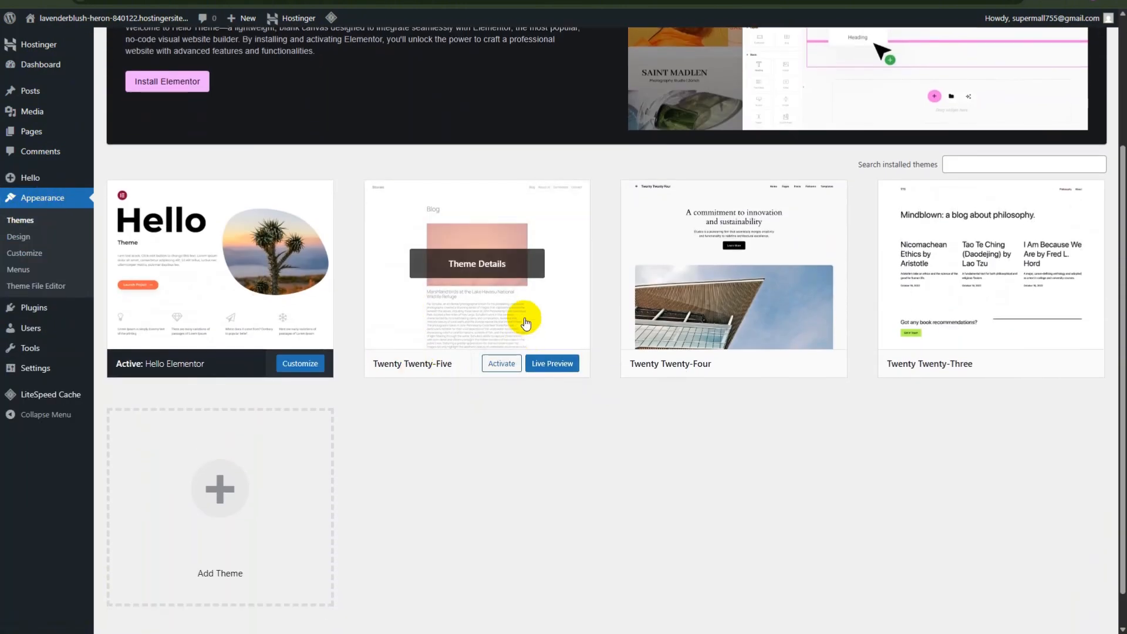
pyautogui.click(511, 307)
pyautogui.click(631, 602)
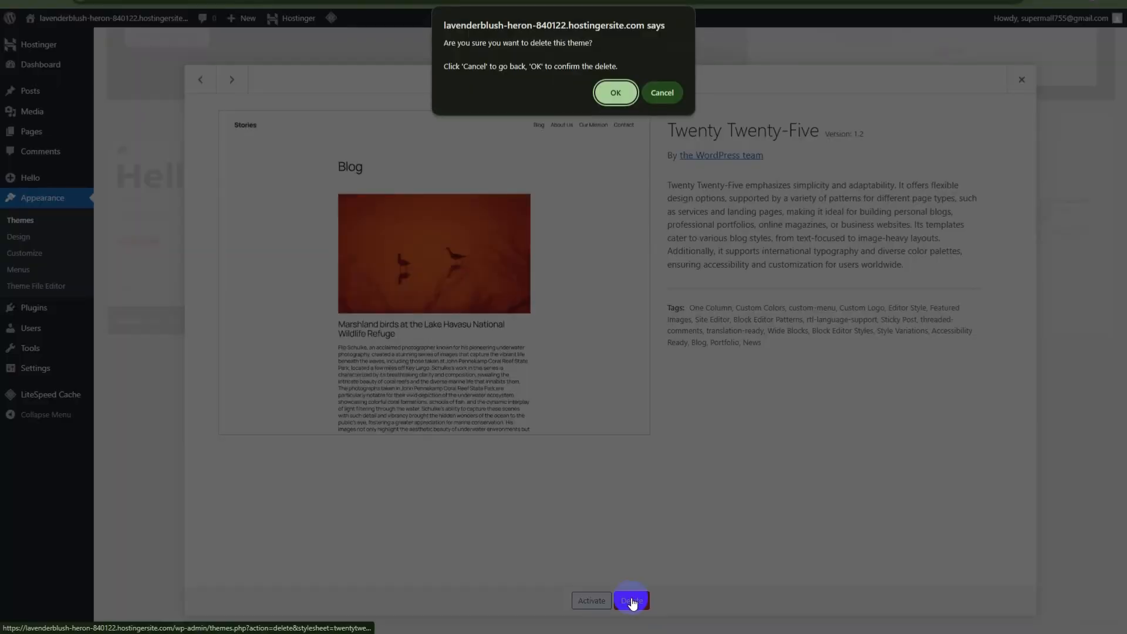
pyautogui.click(617, 93)
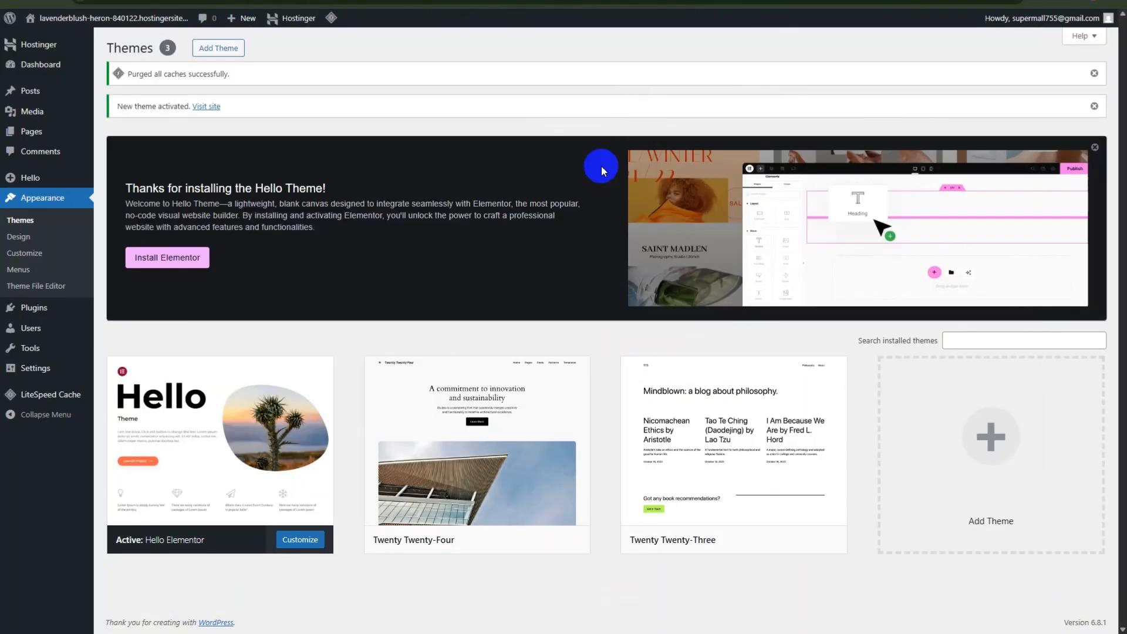
# Step: Delete the inactive Twenty Twenty-Four and Twenty Twenty-Three themes, leaving only Hello Elementor installed
pyautogui.click(460, 484)
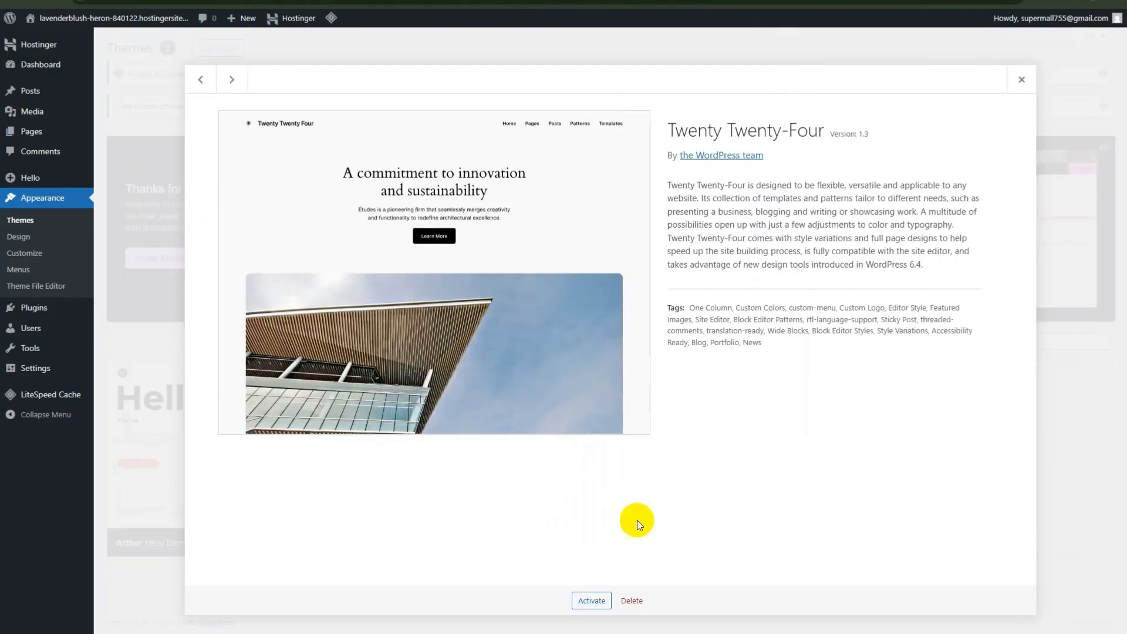
pyautogui.click(632, 601)
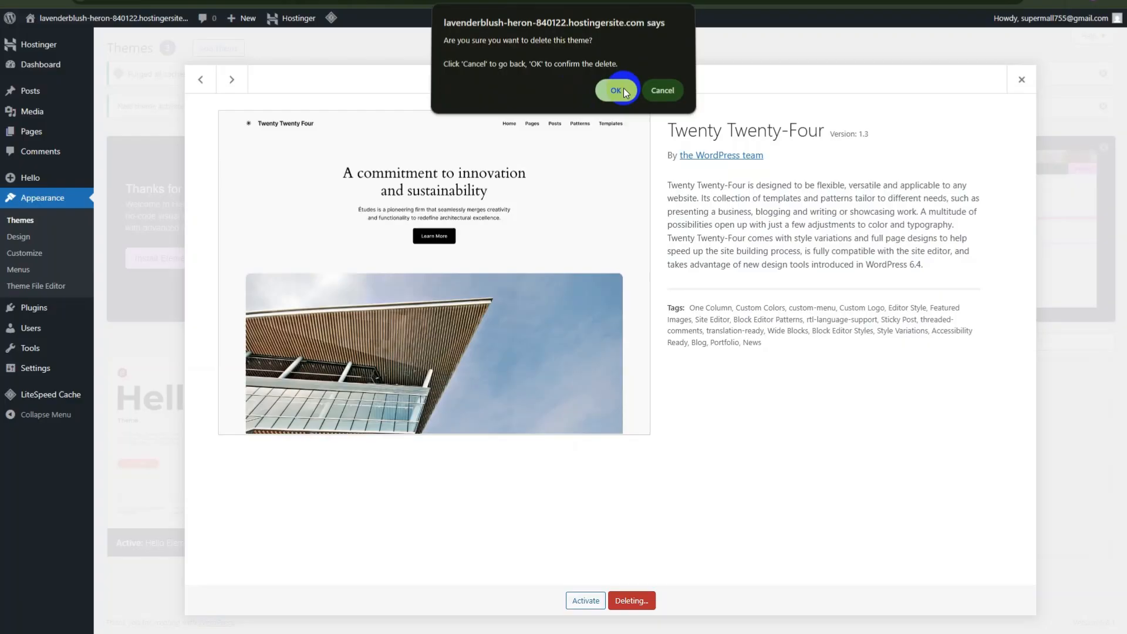
pyautogui.click(613, 93)
pyautogui.click(530, 490)
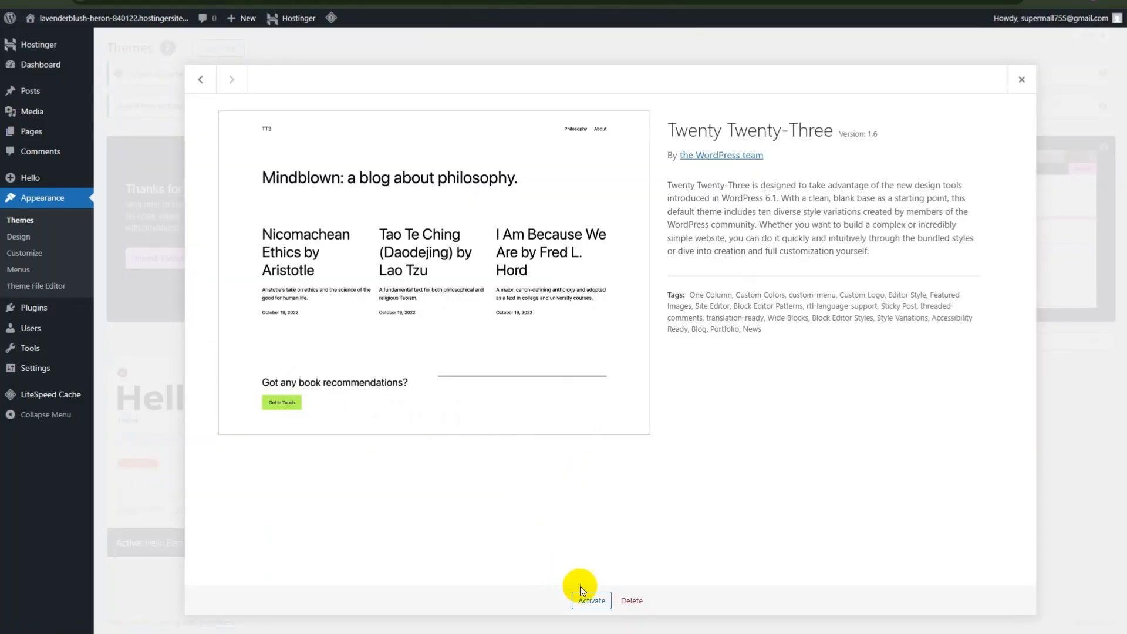
pyautogui.click(632, 601)
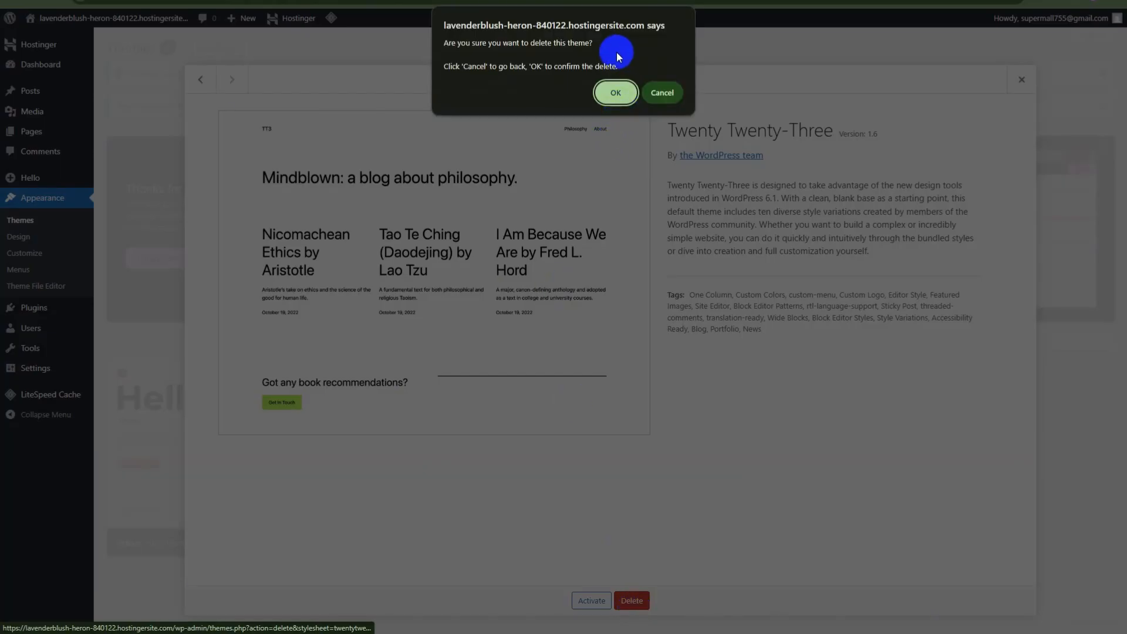
pyautogui.click(613, 92)
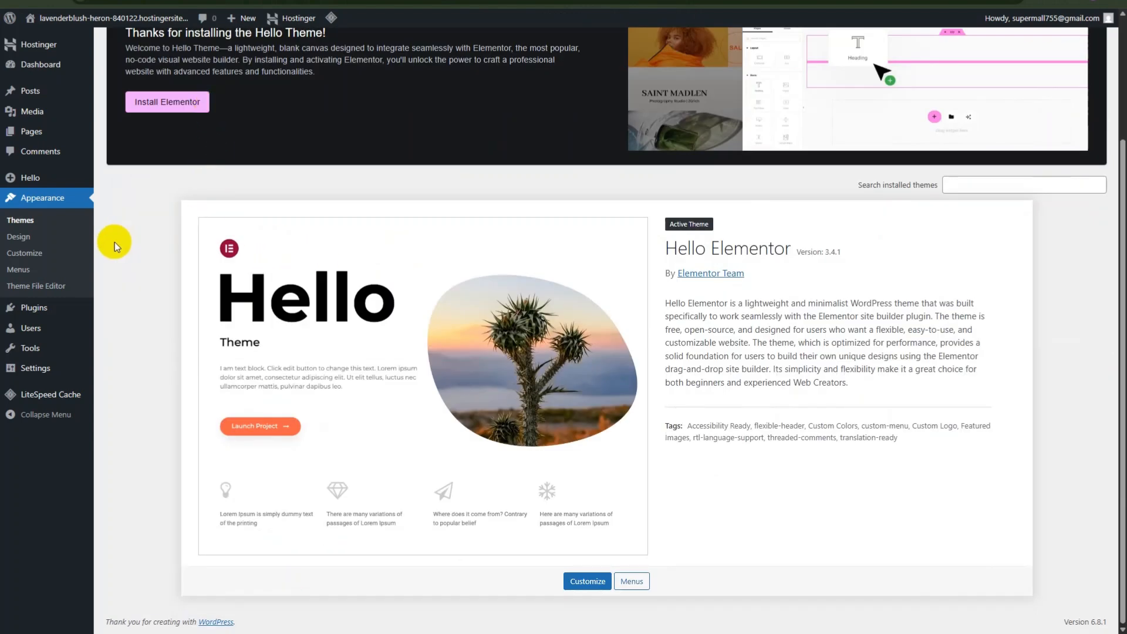
# Step: Install the Elementor plugin through the Hello theme's welcome notice on the themes page
pyautogui.scroll(3, 255, 240)
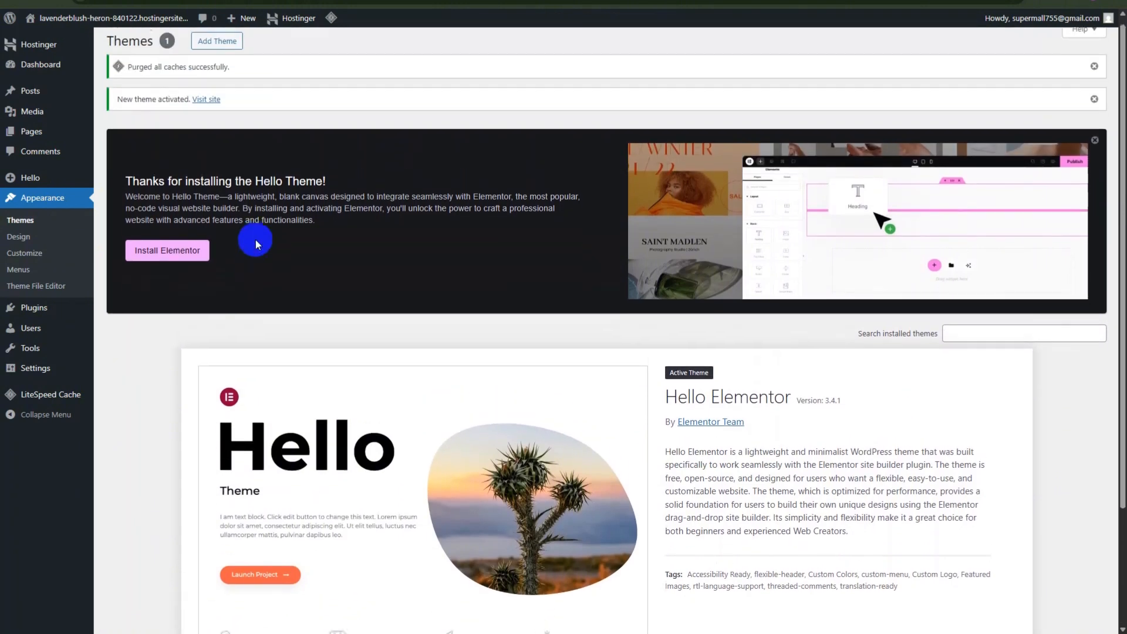
pyautogui.scroll(-2, 256, 241)
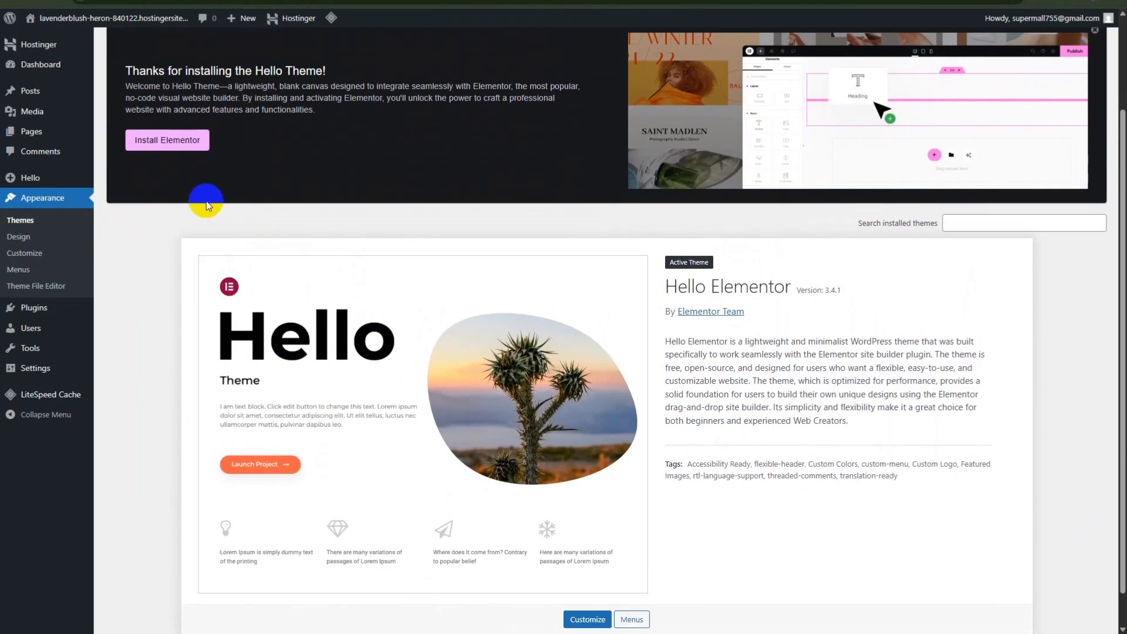
pyautogui.click(159, 141)
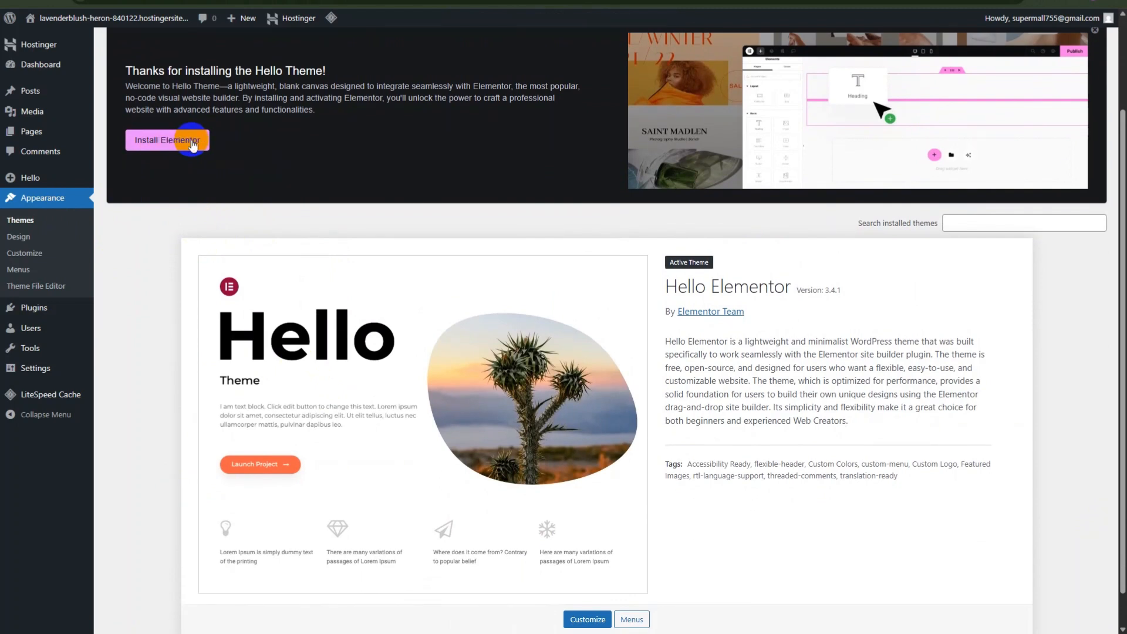
pyautogui.scroll(1, 241, 202)
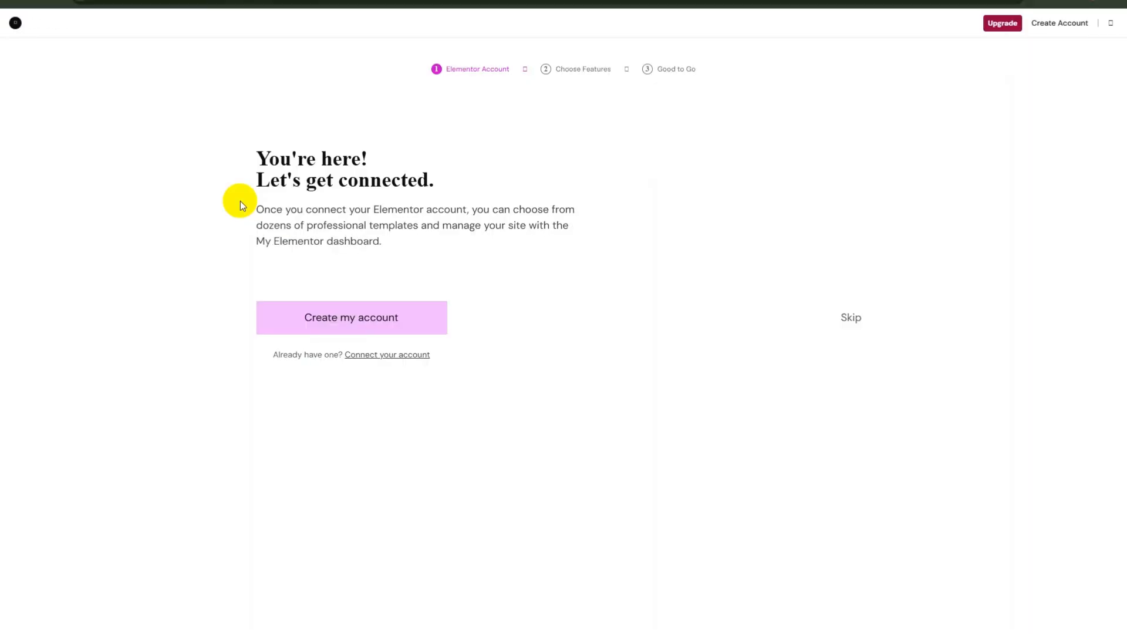
# Step: Skip the Elementor onboarding, including the account connection and the getting-started choices
pyautogui.click(845, 402)
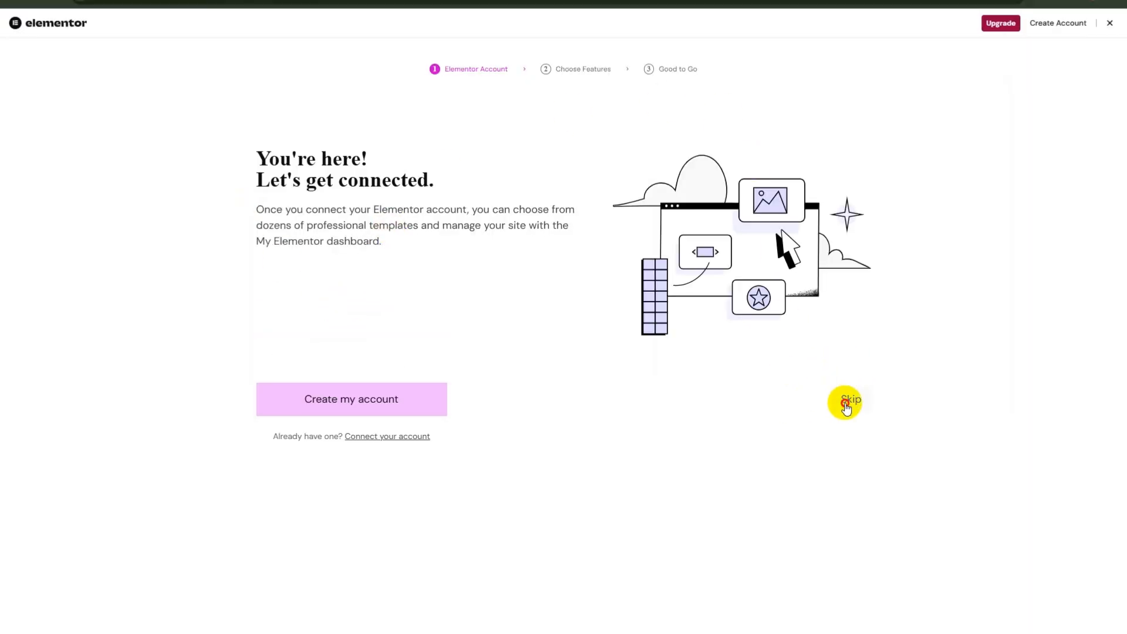
pyautogui.click(851, 453)
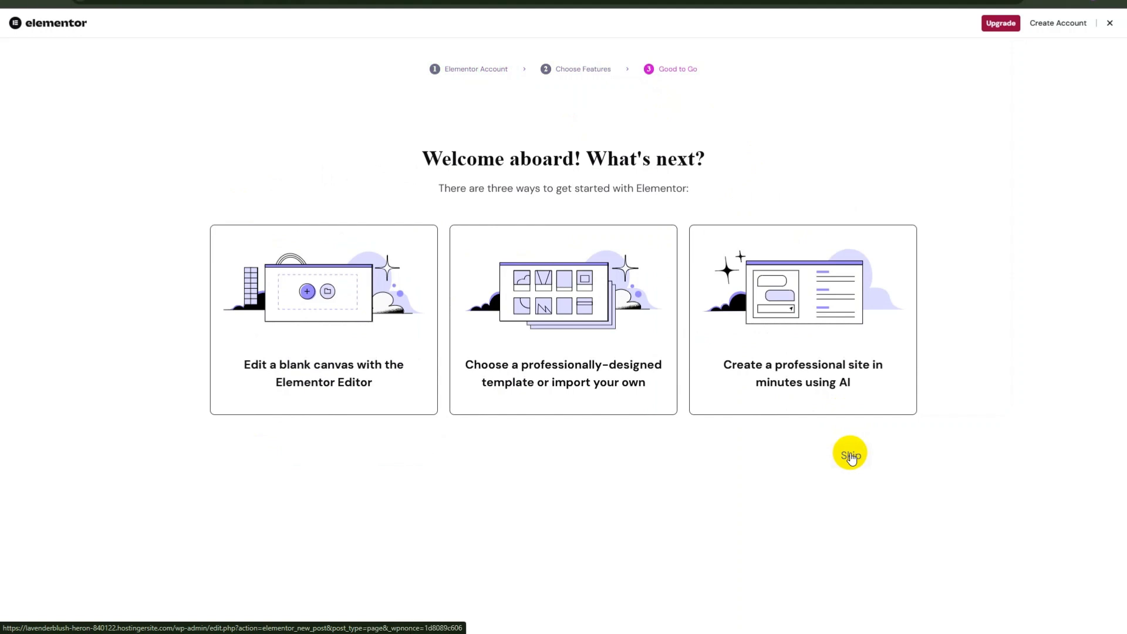
pyautogui.click(851, 456)
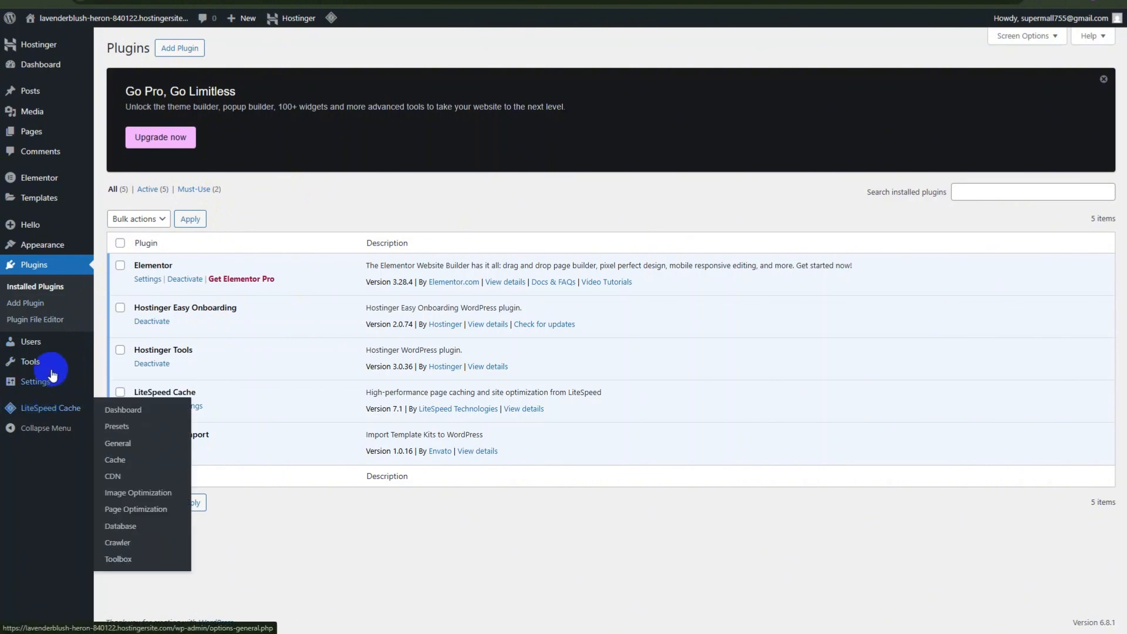
# Step: Upload the Travenu – Travel & Tour Agency Elementor template kit ZIP file to the site's template kits
pyautogui.moveTo(51, 365)
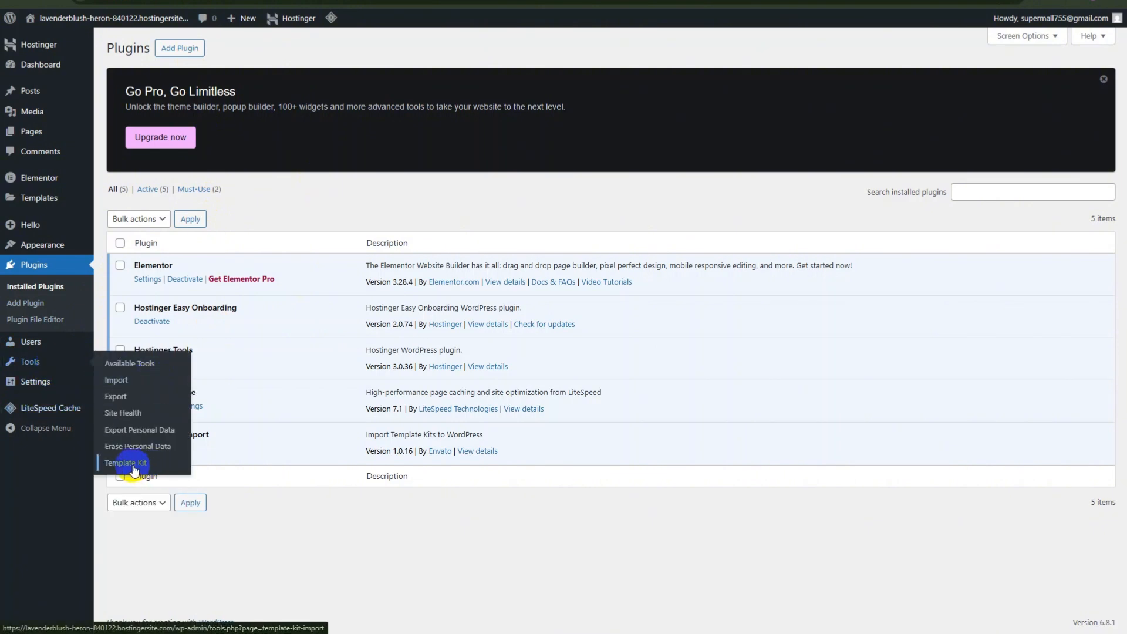
pyautogui.click(126, 464)
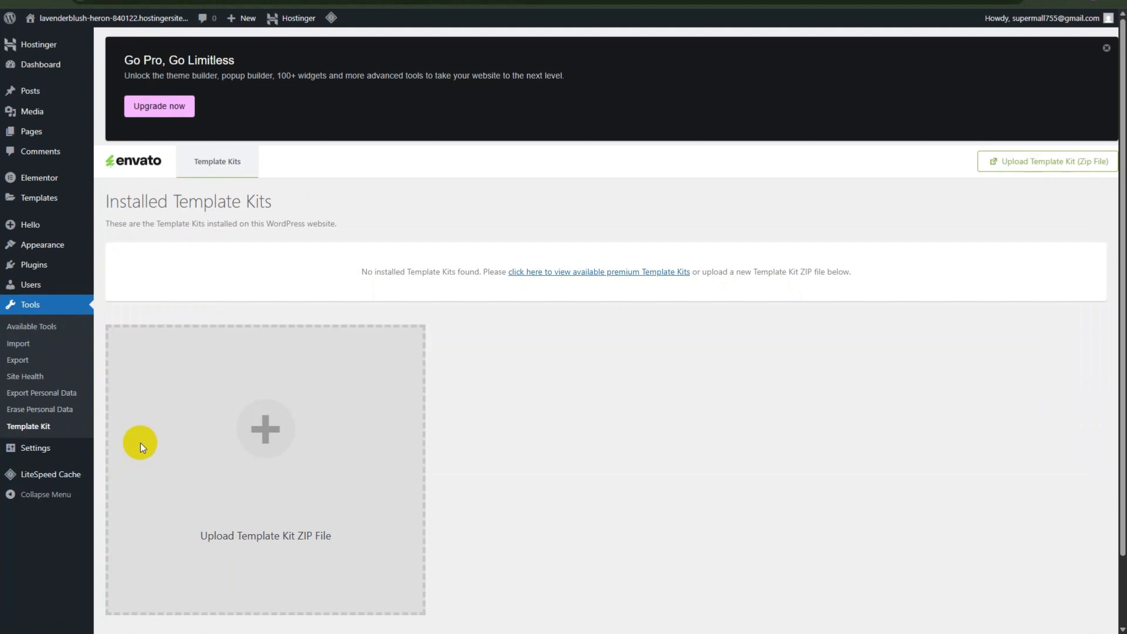
pyautogui.scroll(-2, 290, 290)
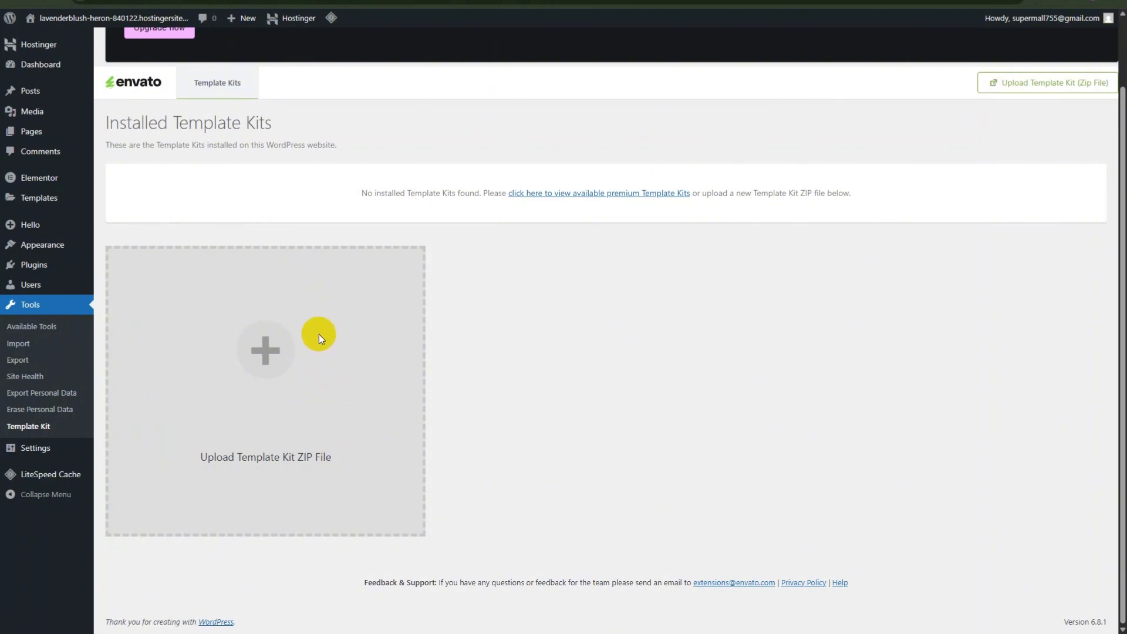
pyautogui.click(1071, 82)
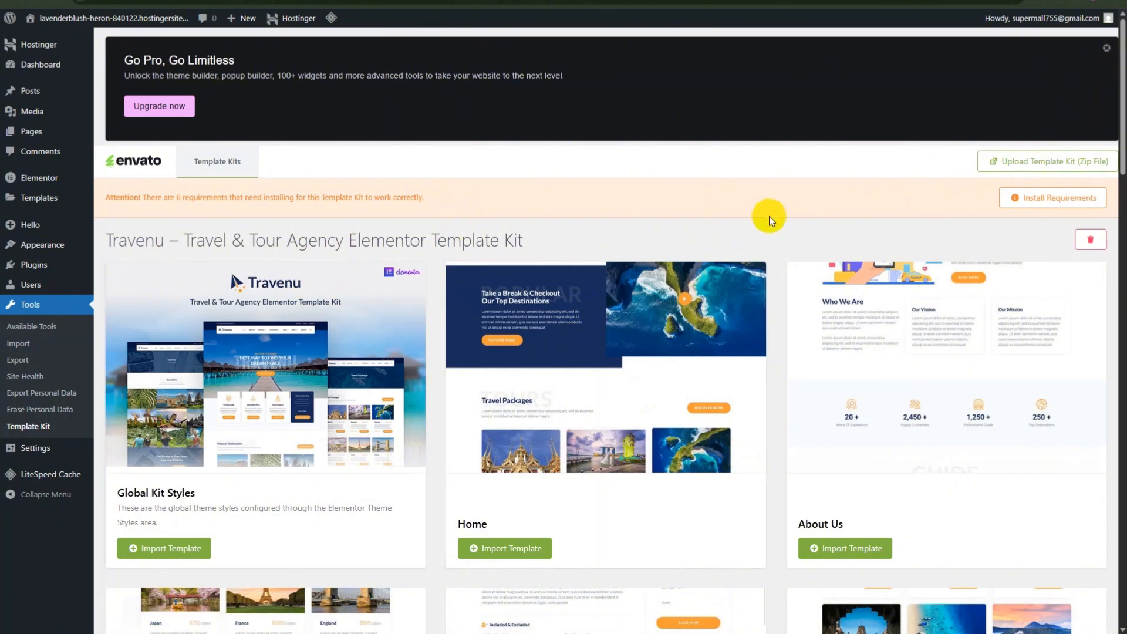
# Step: Install all the Travenu kit's missing plugin and setting requirements, and import its Global Kit Styles template
pyautogui.click(1039, 197)
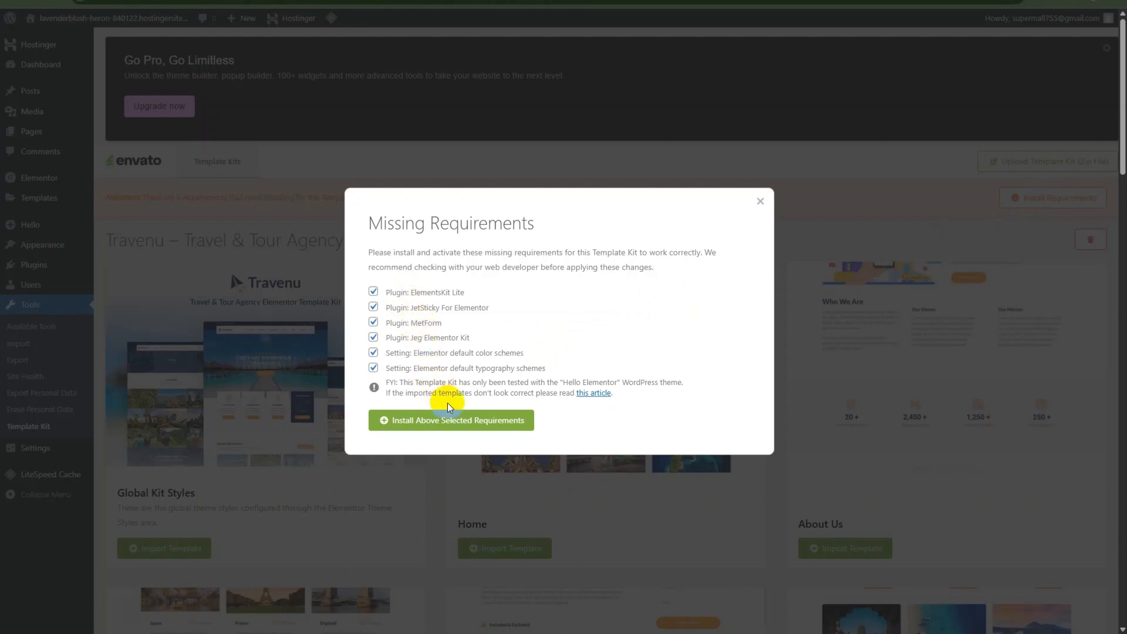
pyautogui.click(458, 428)
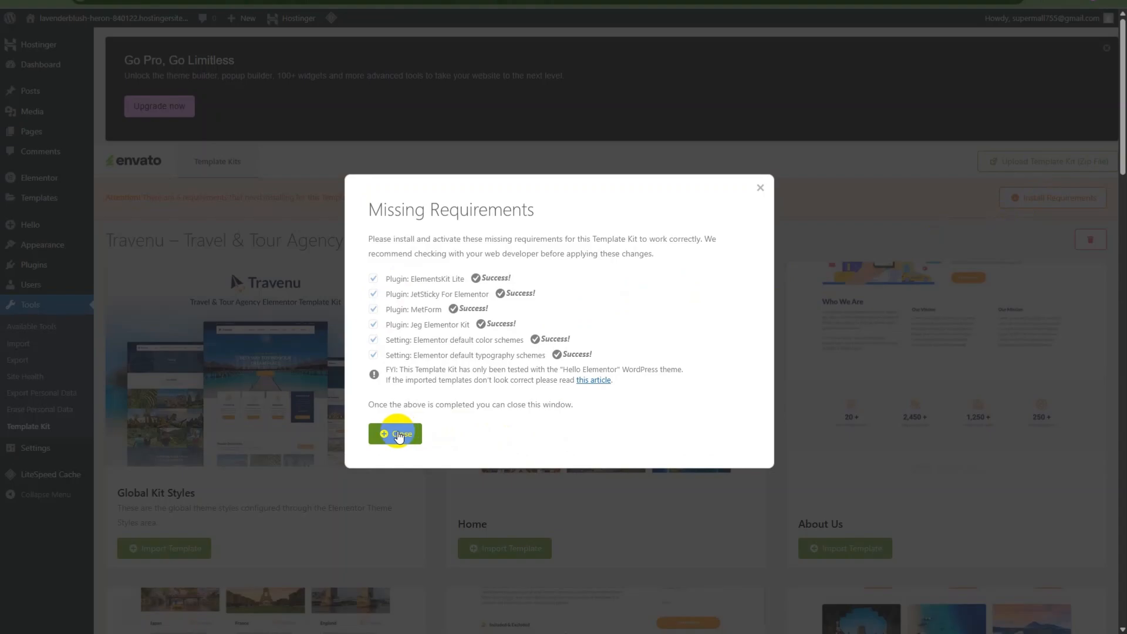
pyautogui.click(395, 433)
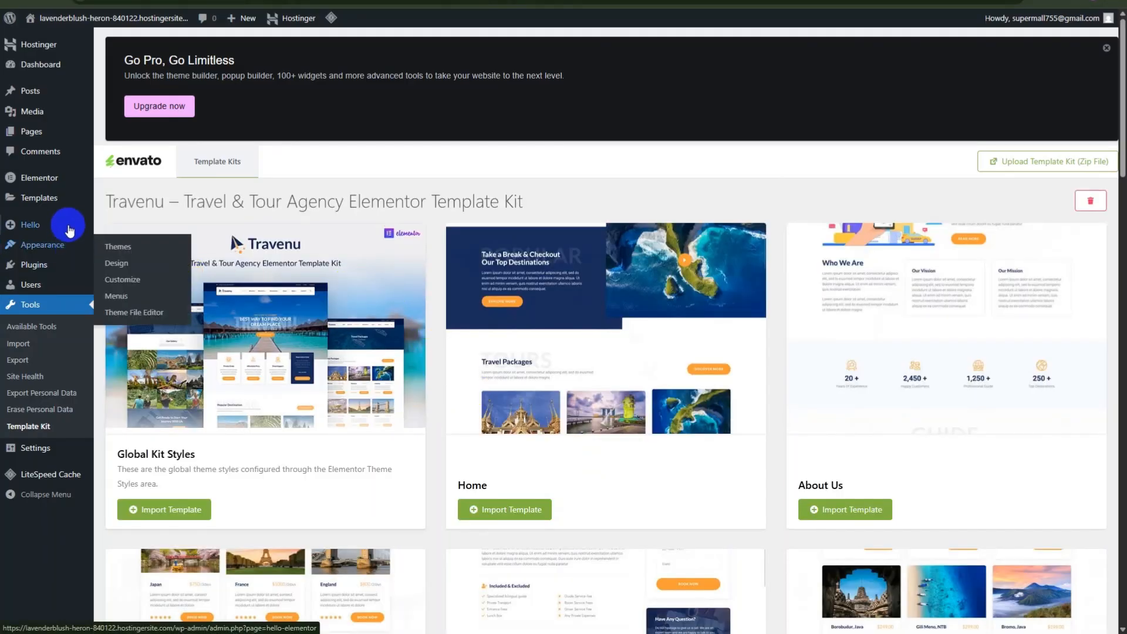
pyautogui.scroll(-2, 213, 465)
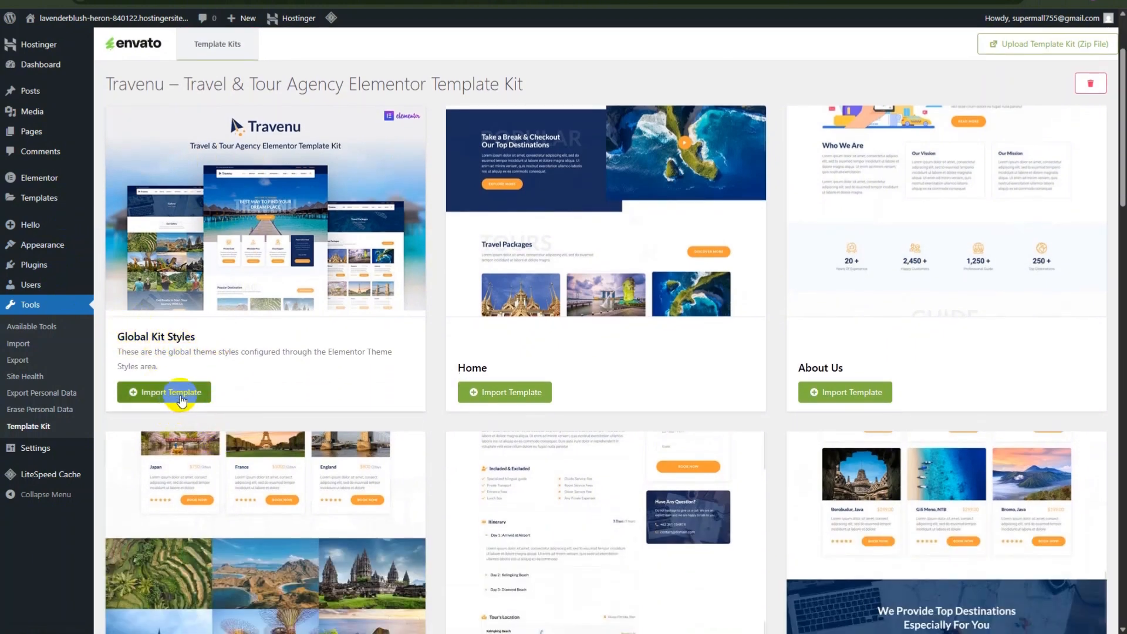
pyautogui.click(162, 392)
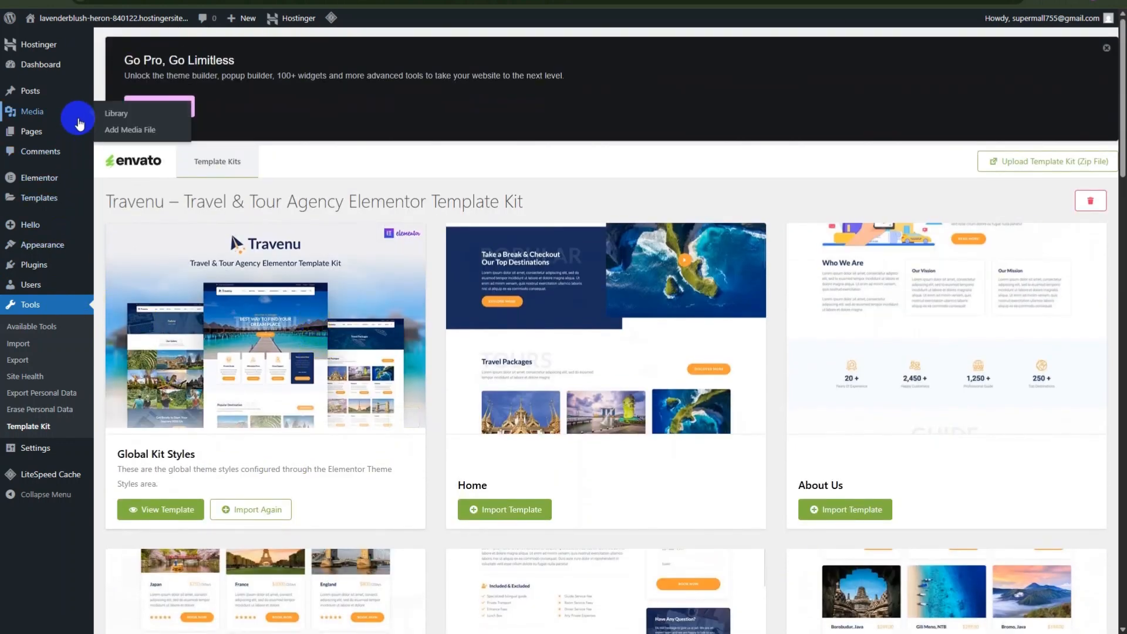
# Step: Rename the draft page Elementor #7 to Home and set its status to Published
pyautogui.moveTo(48, 131)
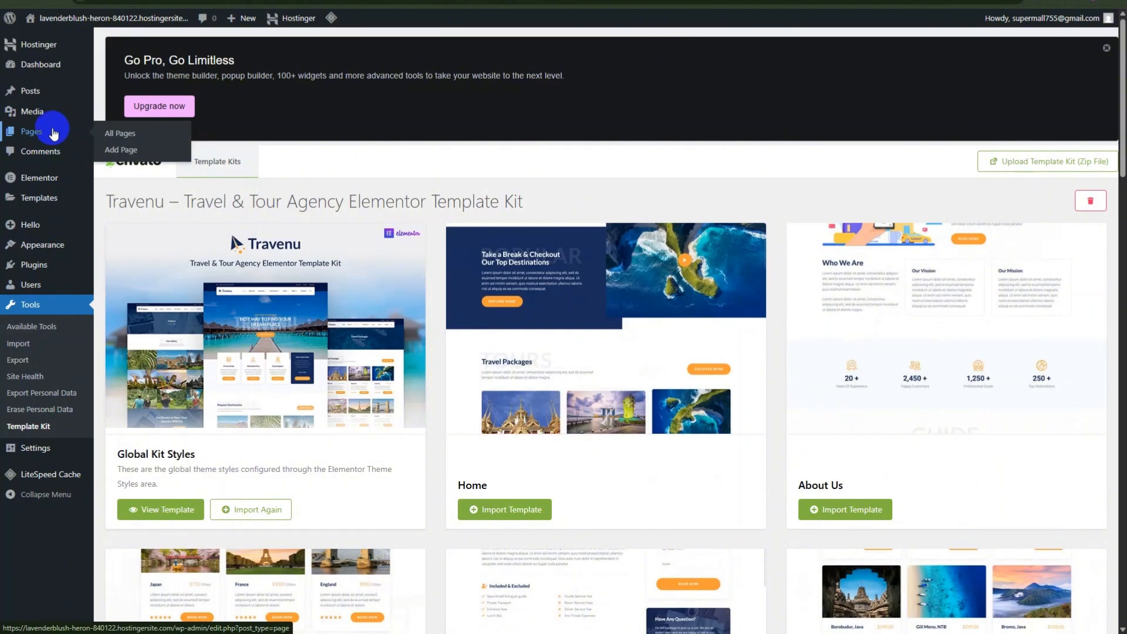
pyautogui.click(54, 133)
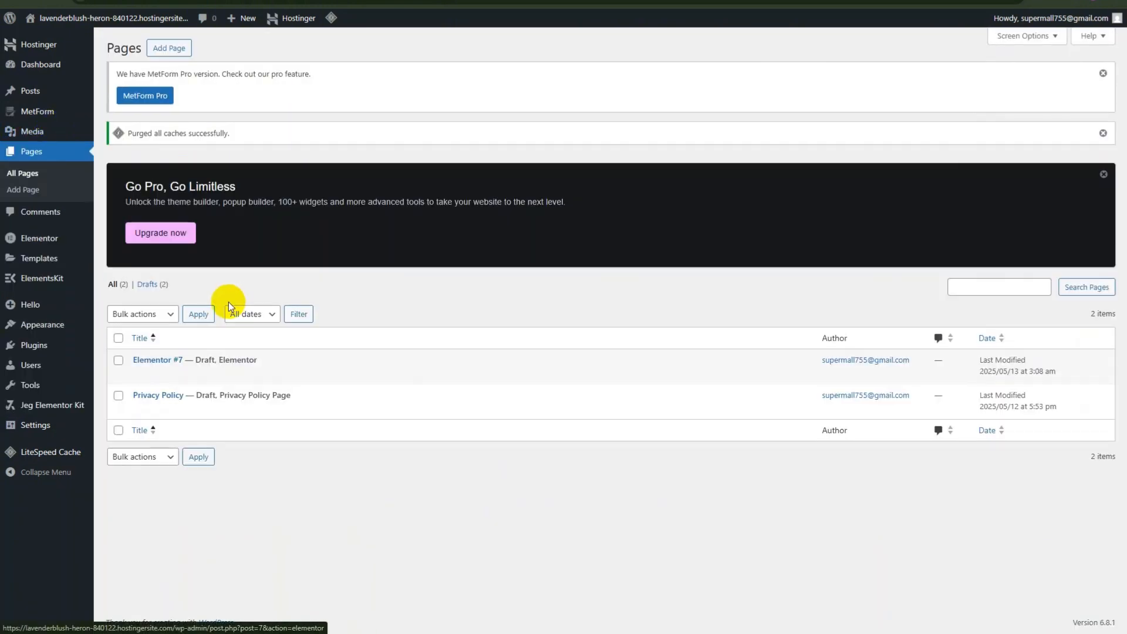
pyautogui.moveTo(201, 377)
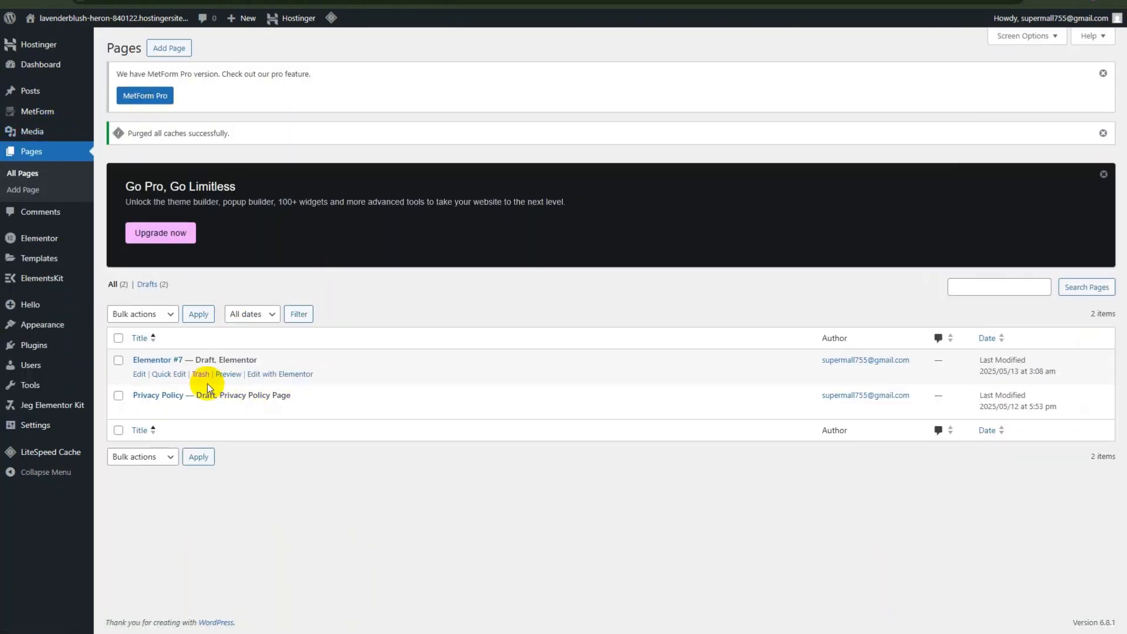
pyautogui.click(178, 376)
pyautogui.moveTo(282, 388); pyautogui.dragTo(86, 386)
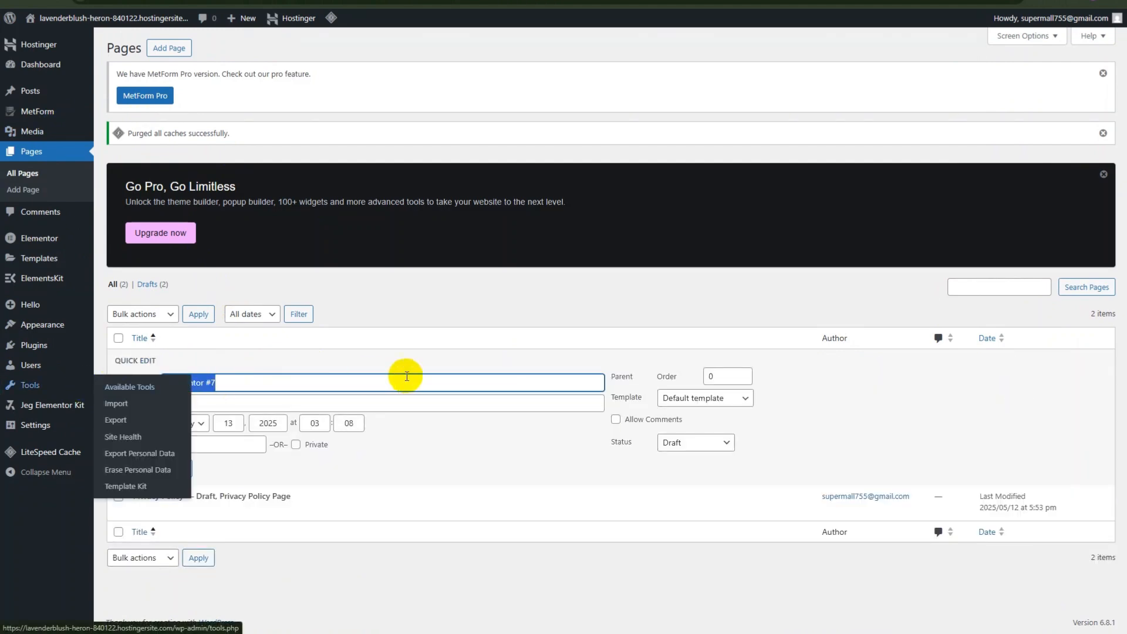
pyautogui.write('H')
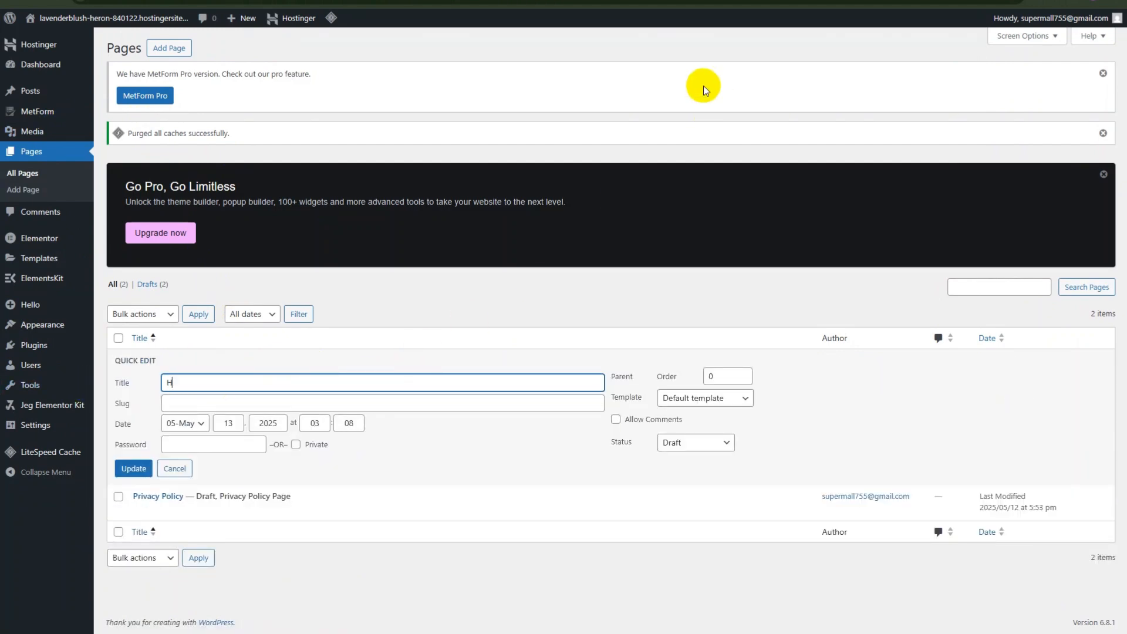
pyautogui.write('ome')
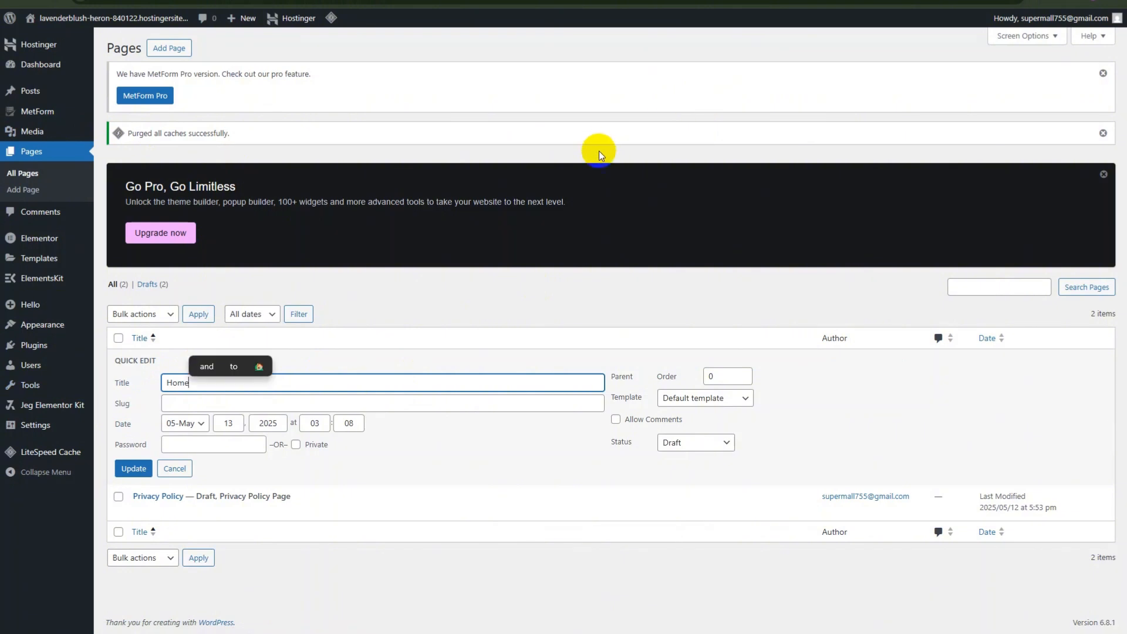
pyautogui.click(728, 443)
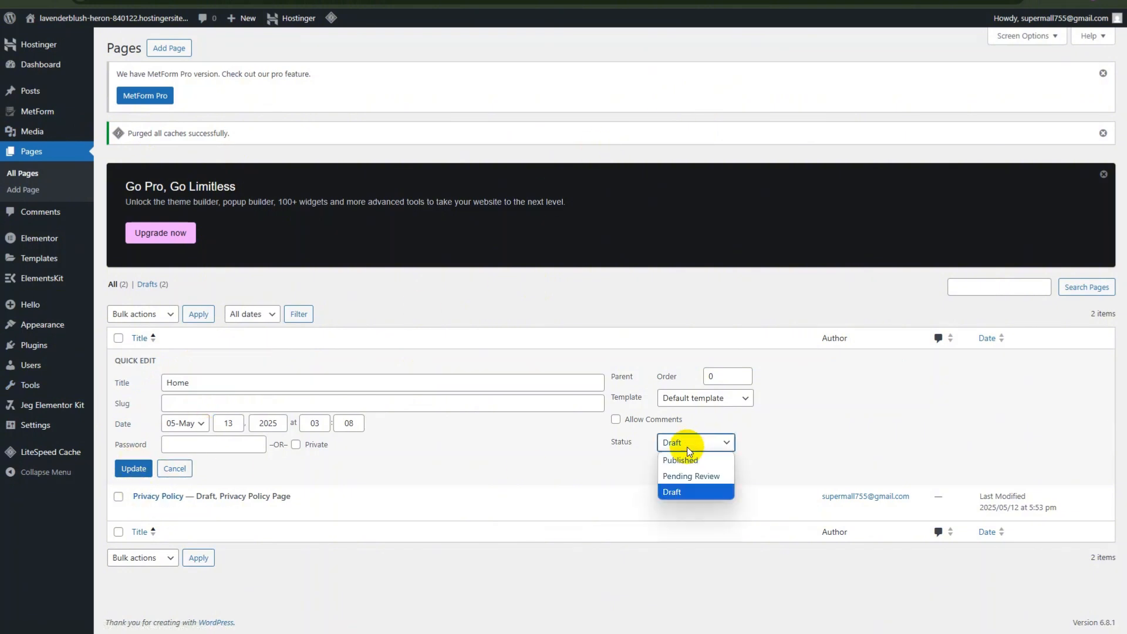
pyautogui.click(684, 459)
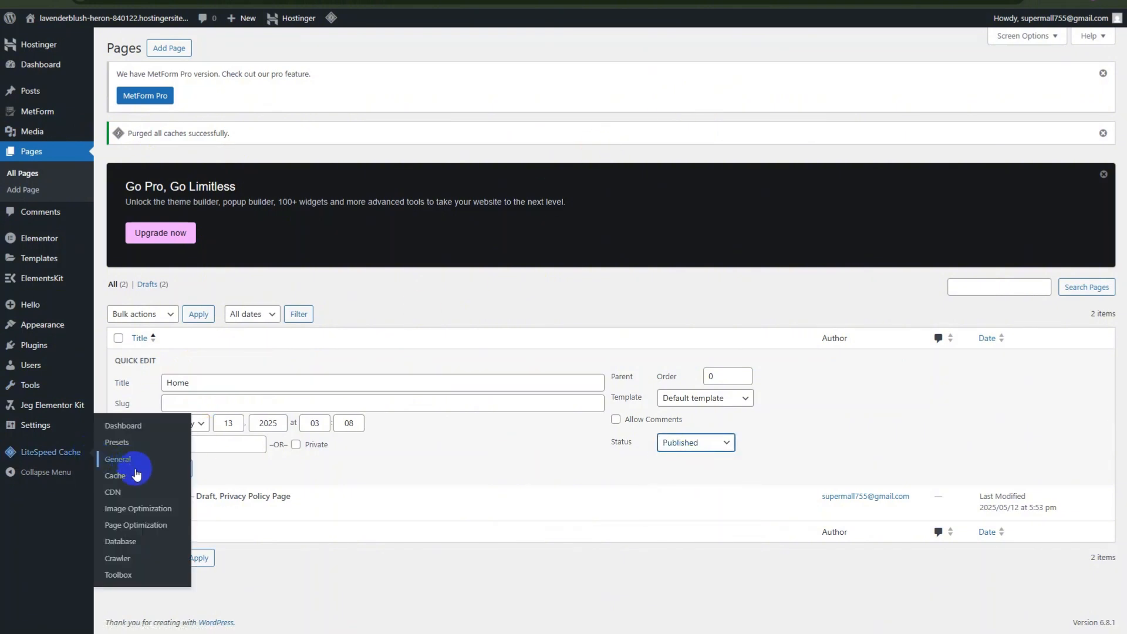
pyautogui.click(133, 468)
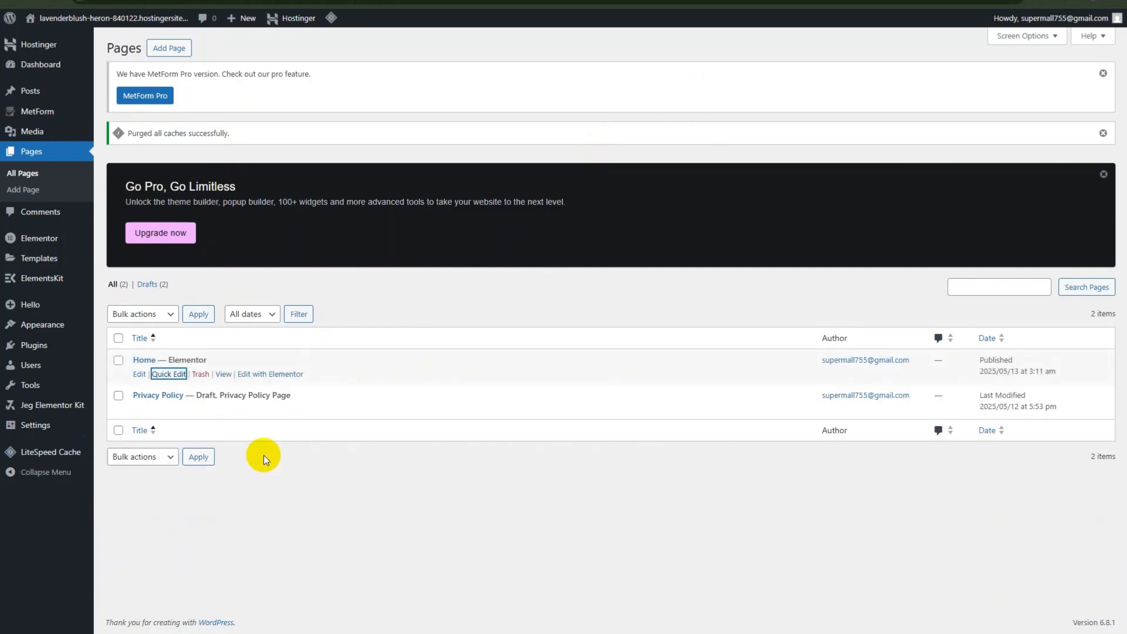
pyautogui.click(268, 454)
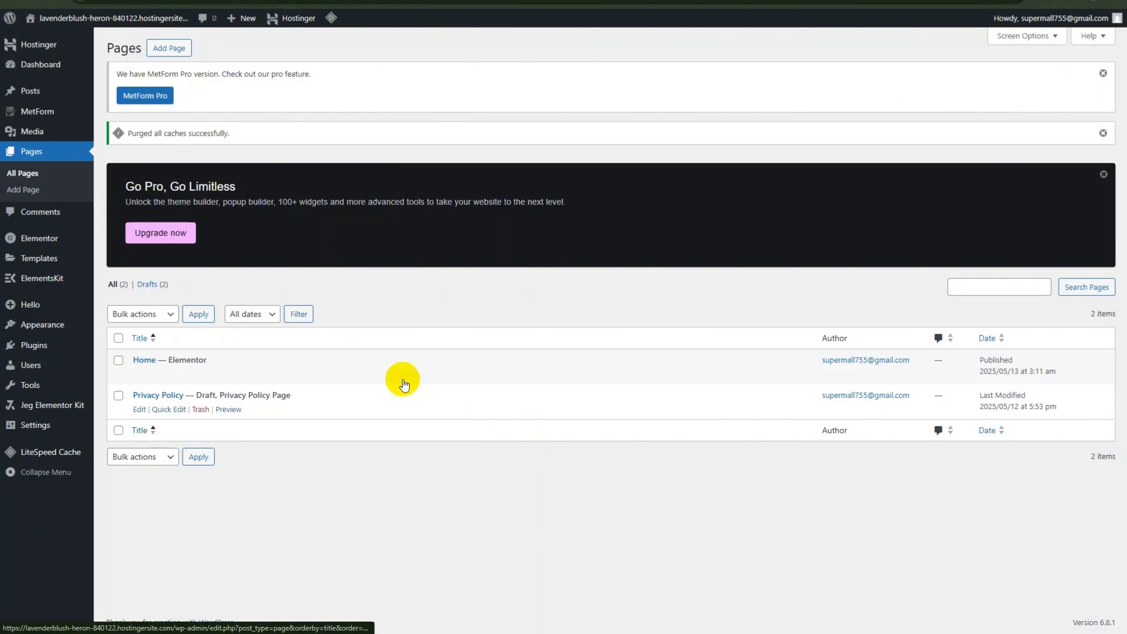
# Step: Create a Jeg Elementor Kit header titled Header Template with a condition showing it on All Site
pyautogui.moveTo(76, 266)
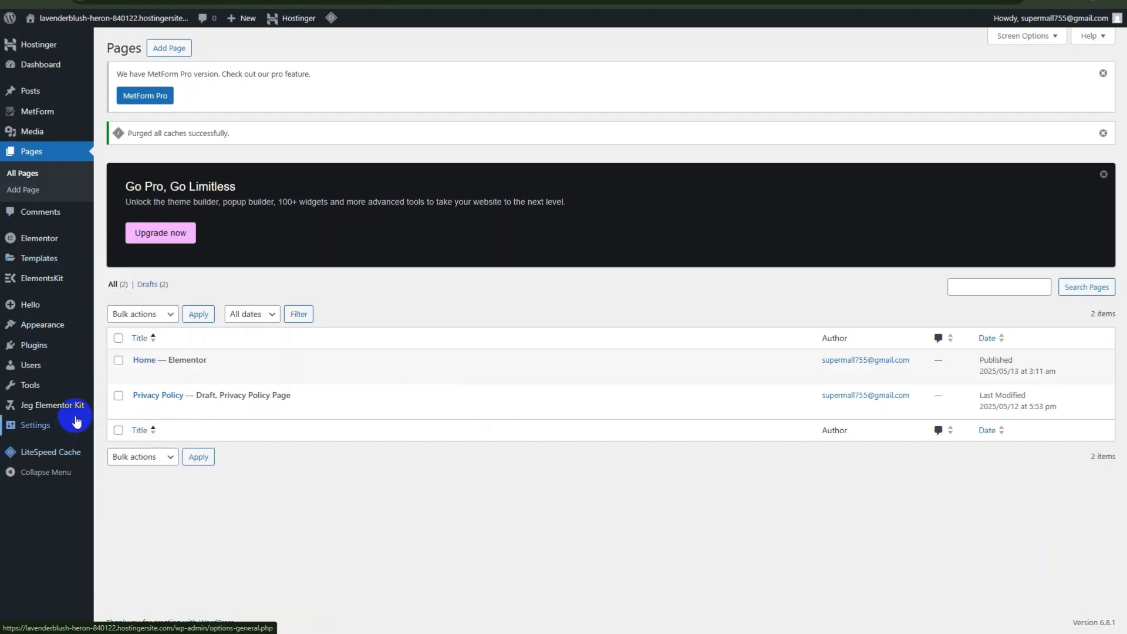
pyautogui.moveTo(78, 416)
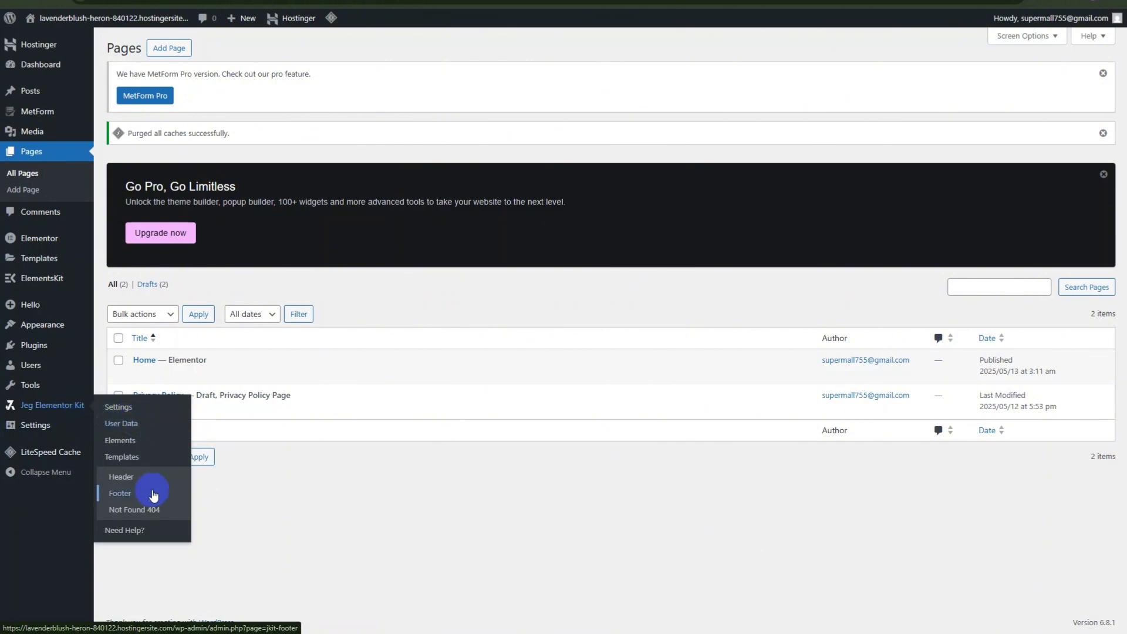
pyautogui.click(134, 483)
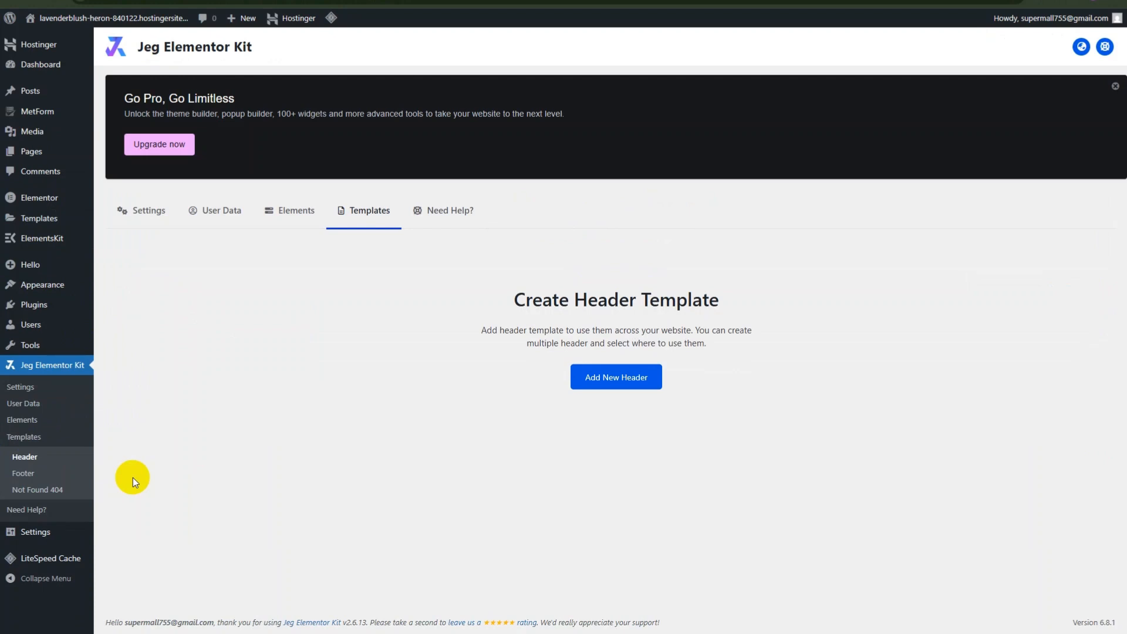
pyautogui.click(641, 376)
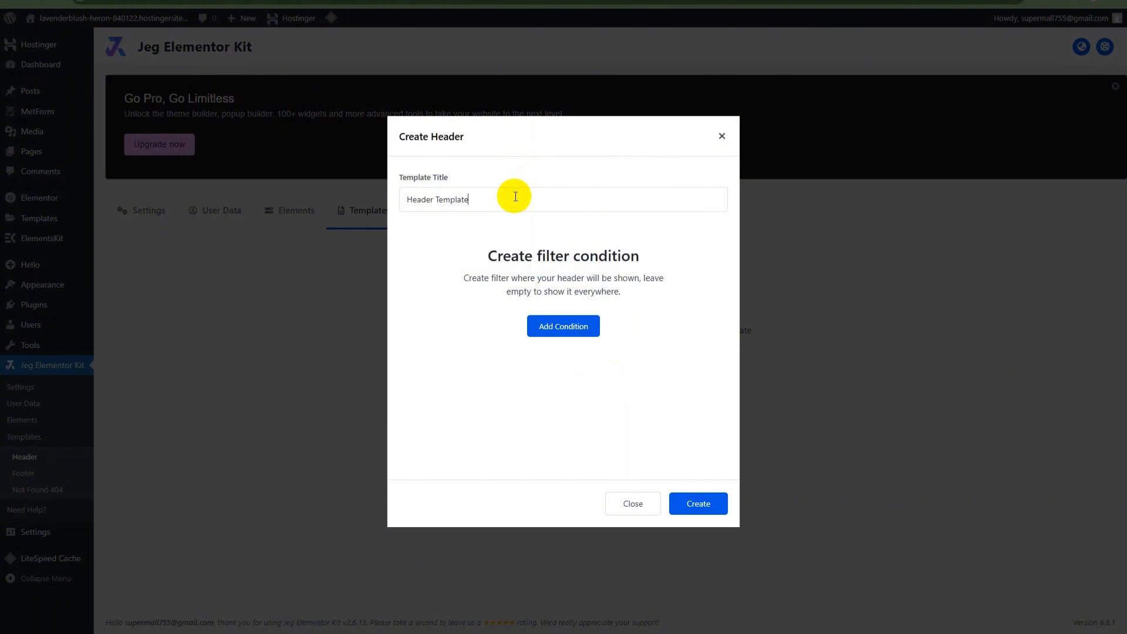
pyautogui.click(583, 326)
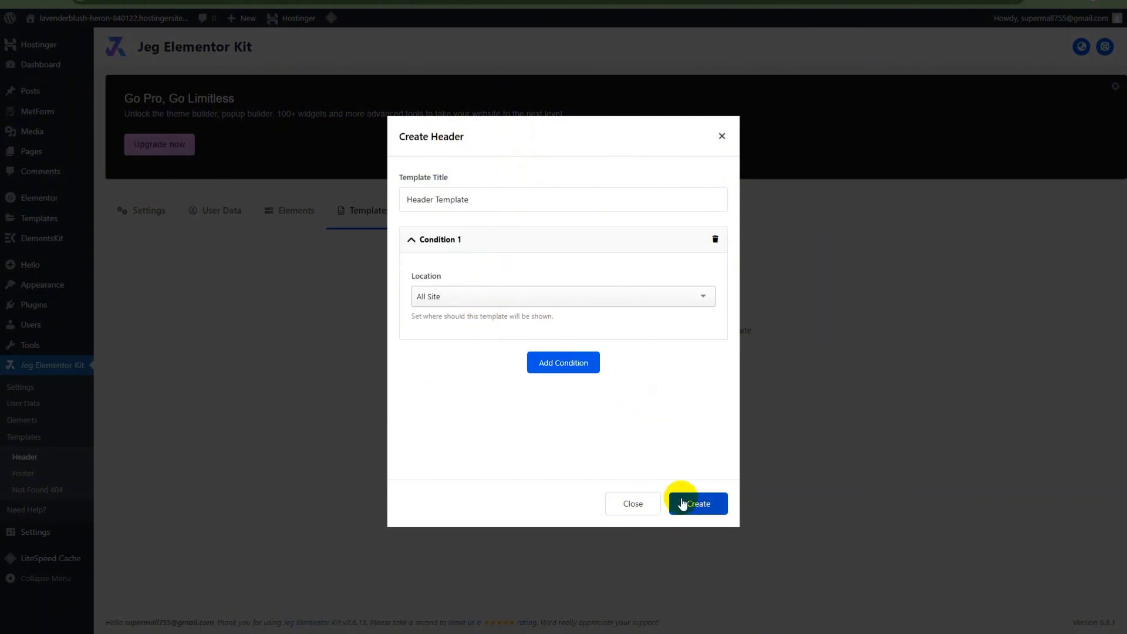
pyautogui.click(710, 503)
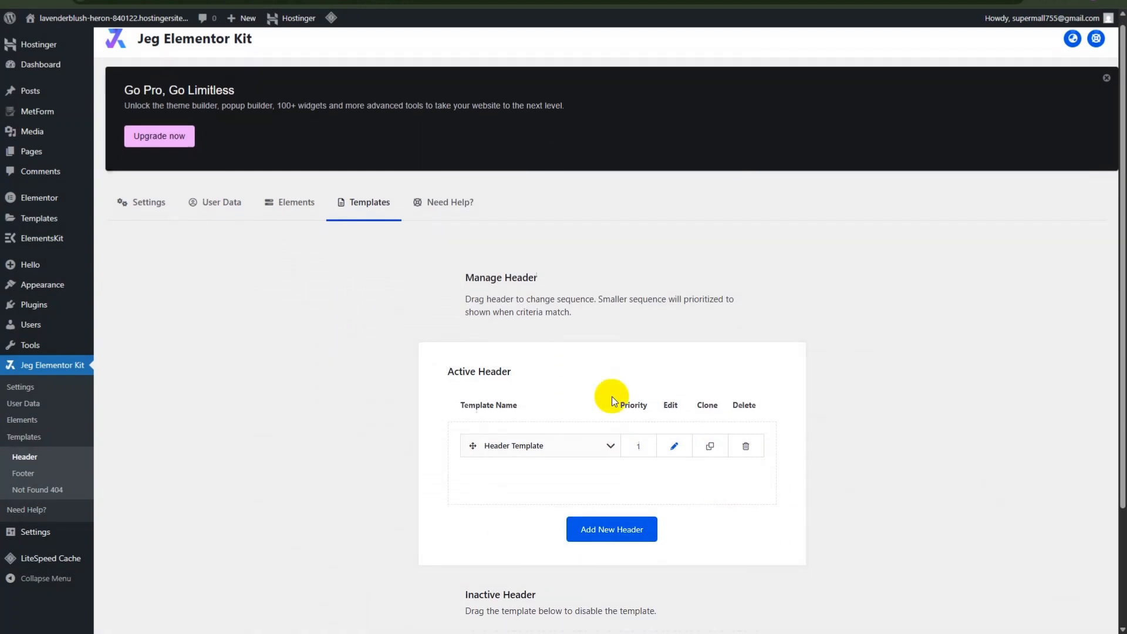
# Step: Edit Header Template in Elementor and insert the Travenu kit's Header template into it
pyautogui.scroll(-2, 640, 352)
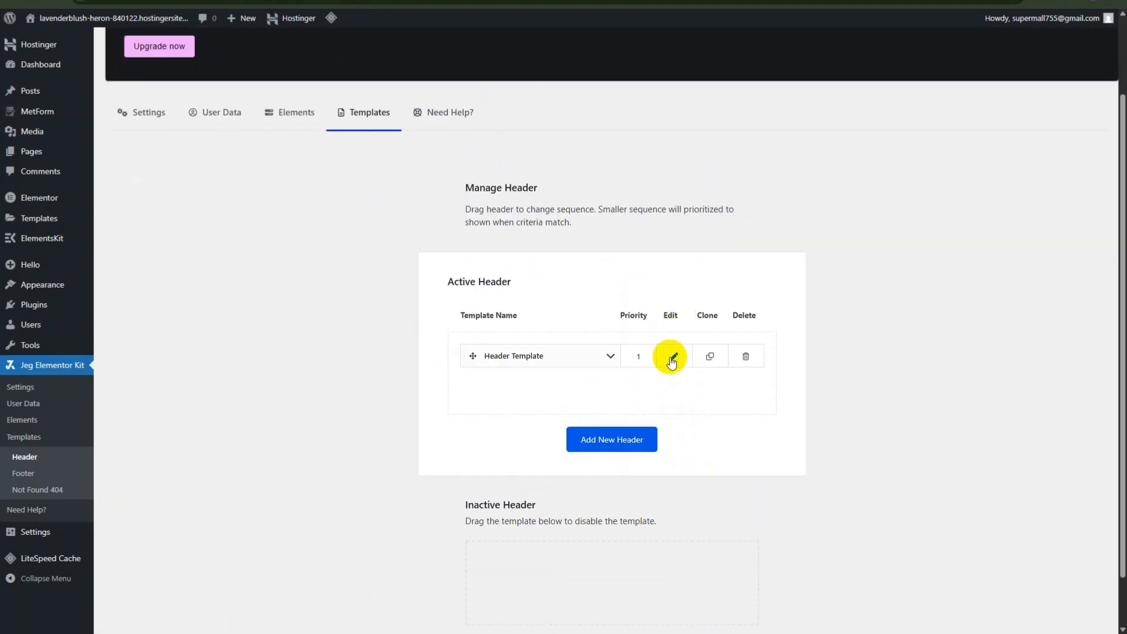
pyautogui.click(672, 359)
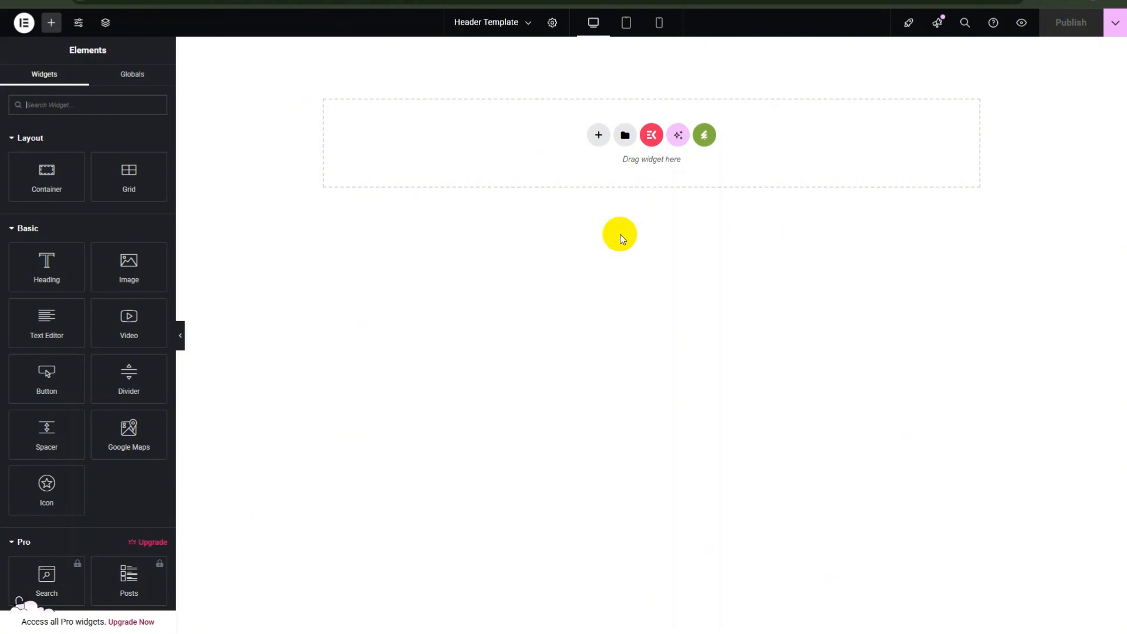
pyautogui.click(704, 138)
pyautogui.click(312, 299)
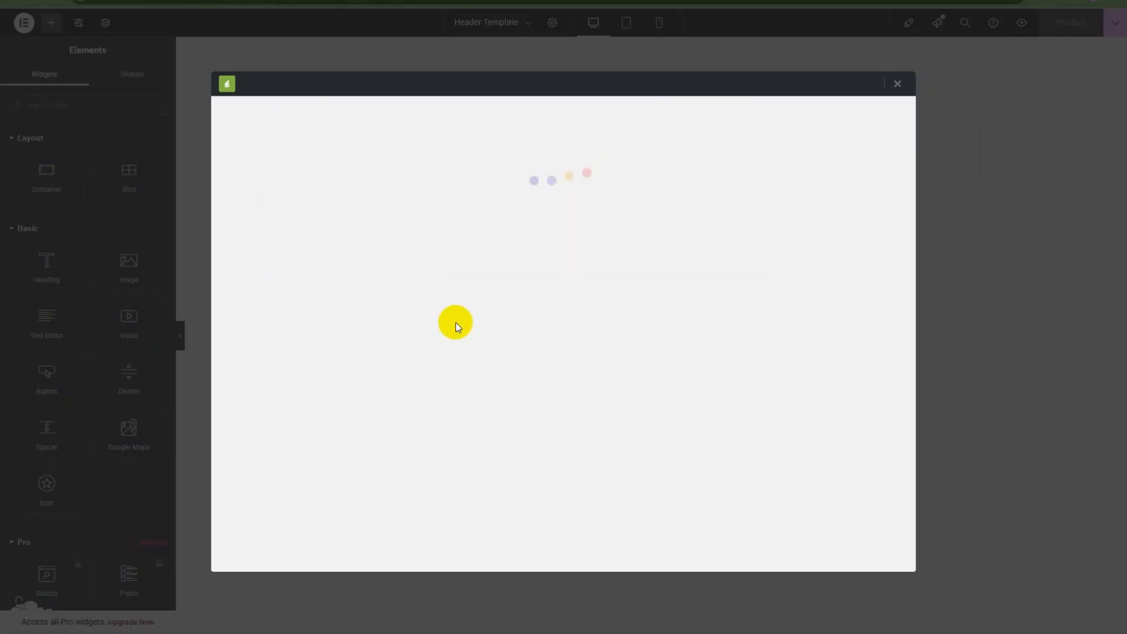
pyautogui.scroll(-4, 737, 294)
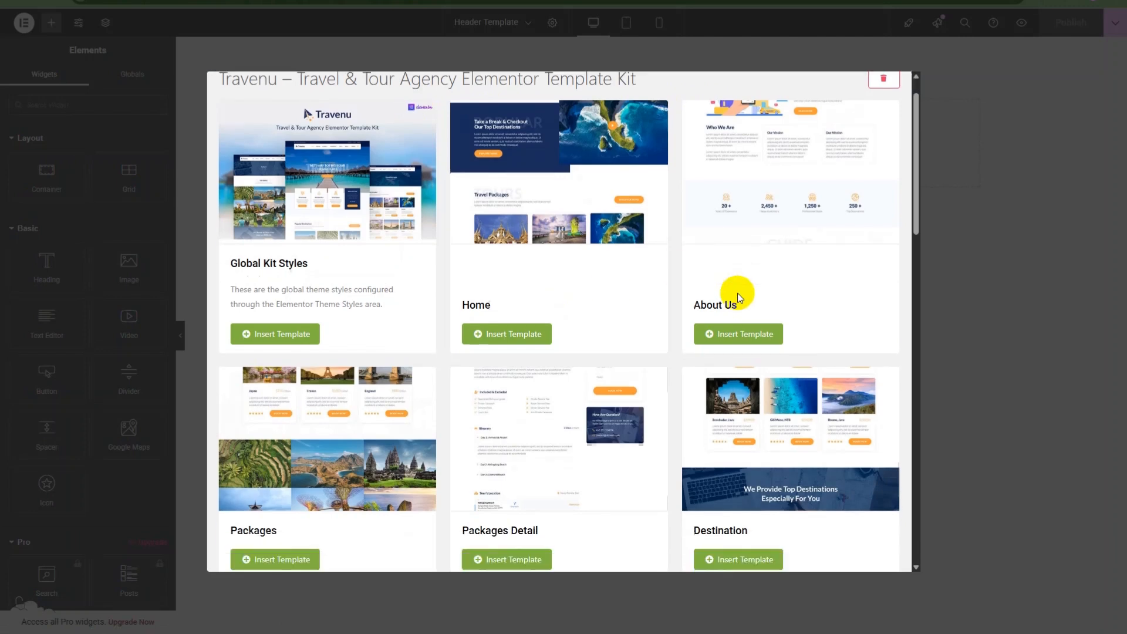
pyautogui.scroll(-6, 399, 343)
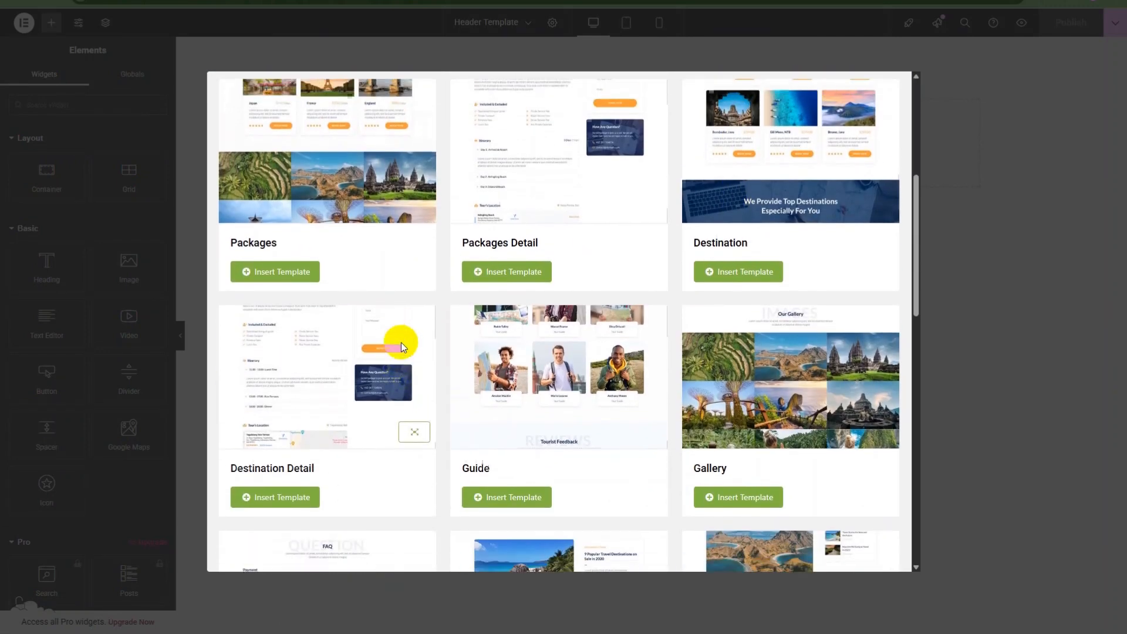
pyautogui.scroll(-6, 402, 342)
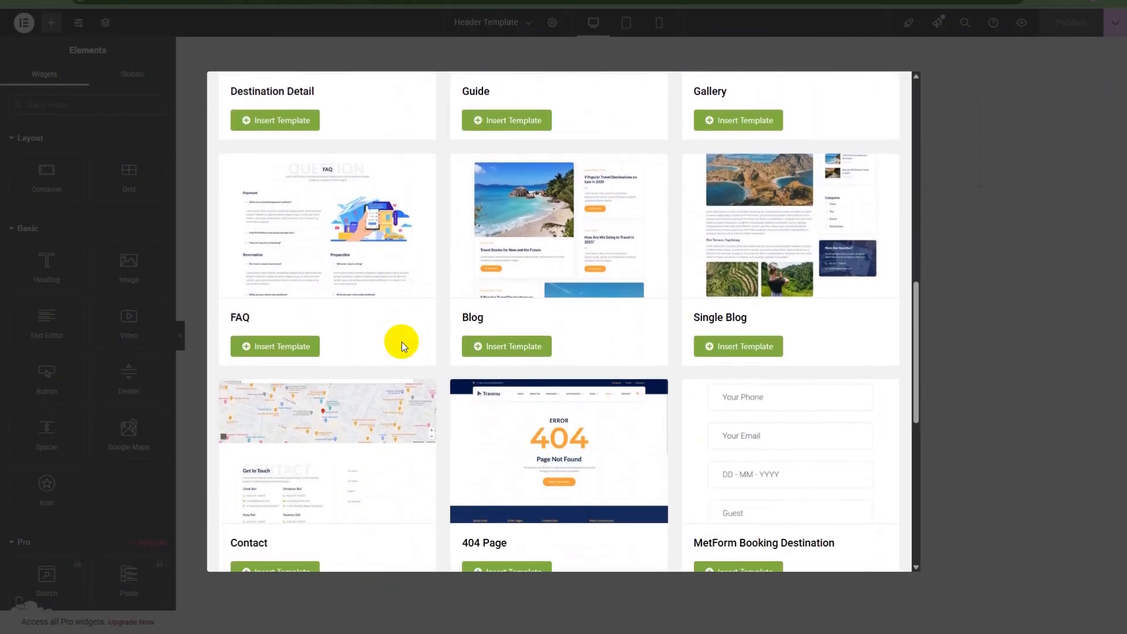
pyautogui.scroll(-4, 402, 341)
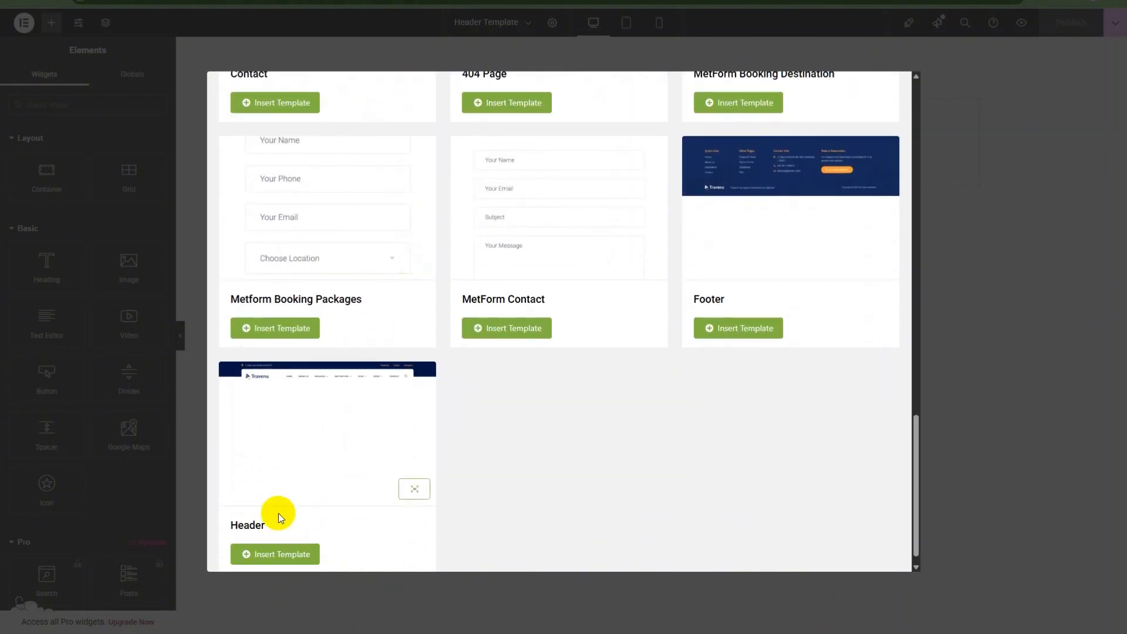
pyautogui.click(272, 553)
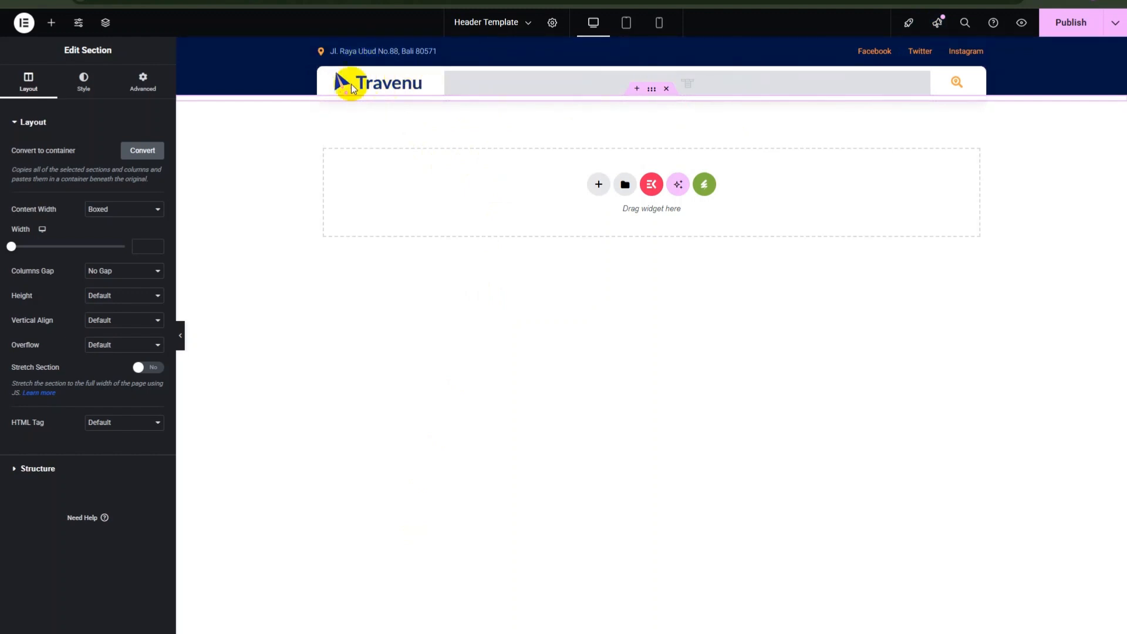
# Step: Replace the Travenu logo image in the header with the black airplane travel logo
pyautogui.click(386, 88)
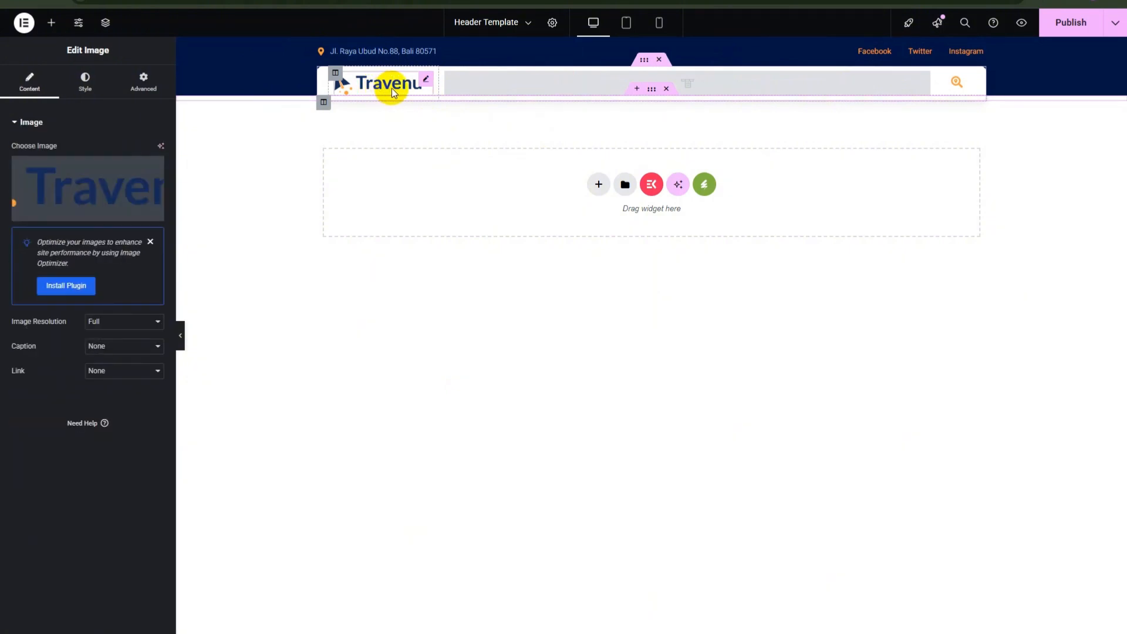
pyautogui.click(84, 184)
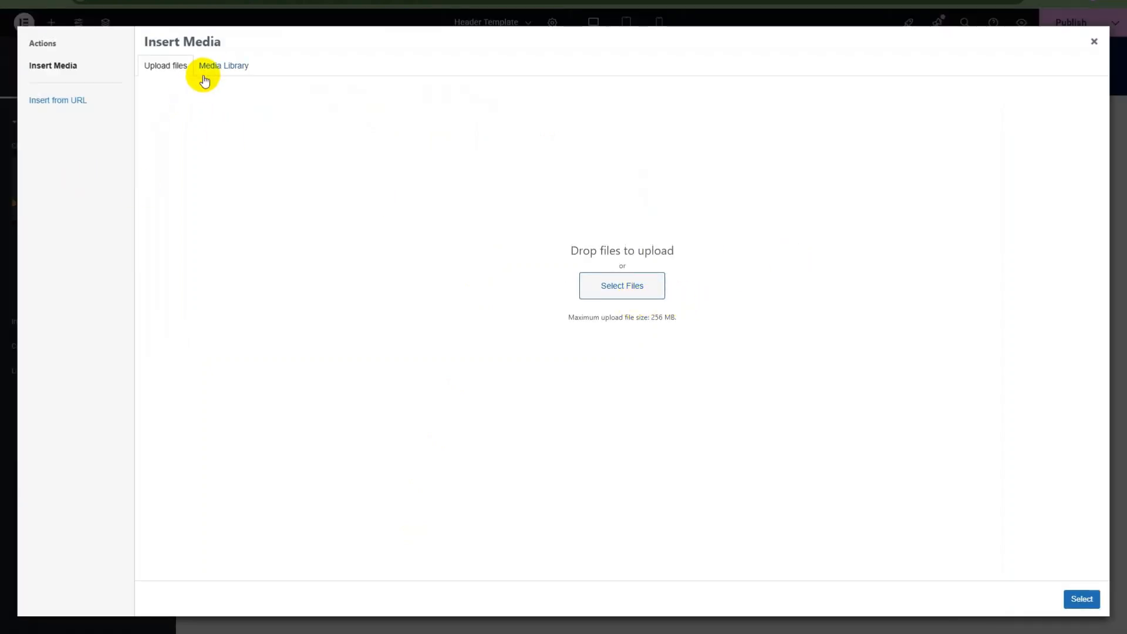
pyautogui.click(223, 66)
pyautogui.click(179, 67)
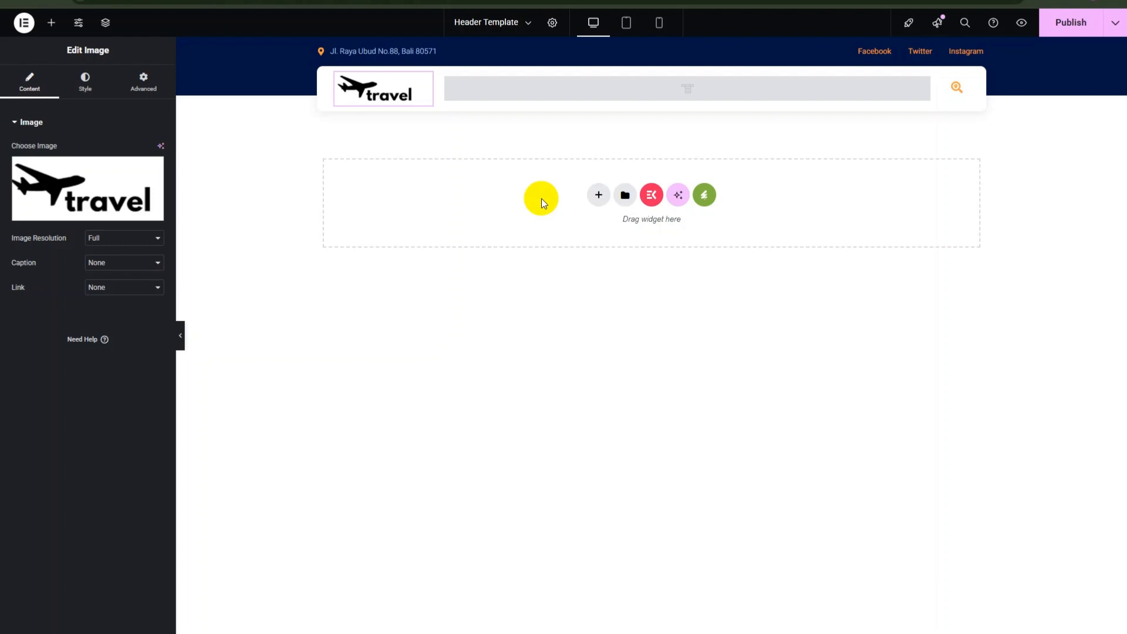
# Step: Examine the editable settings of the header's address item and its Facebook, Twitter and Instagram social links
pyautogui.click(387, 52)
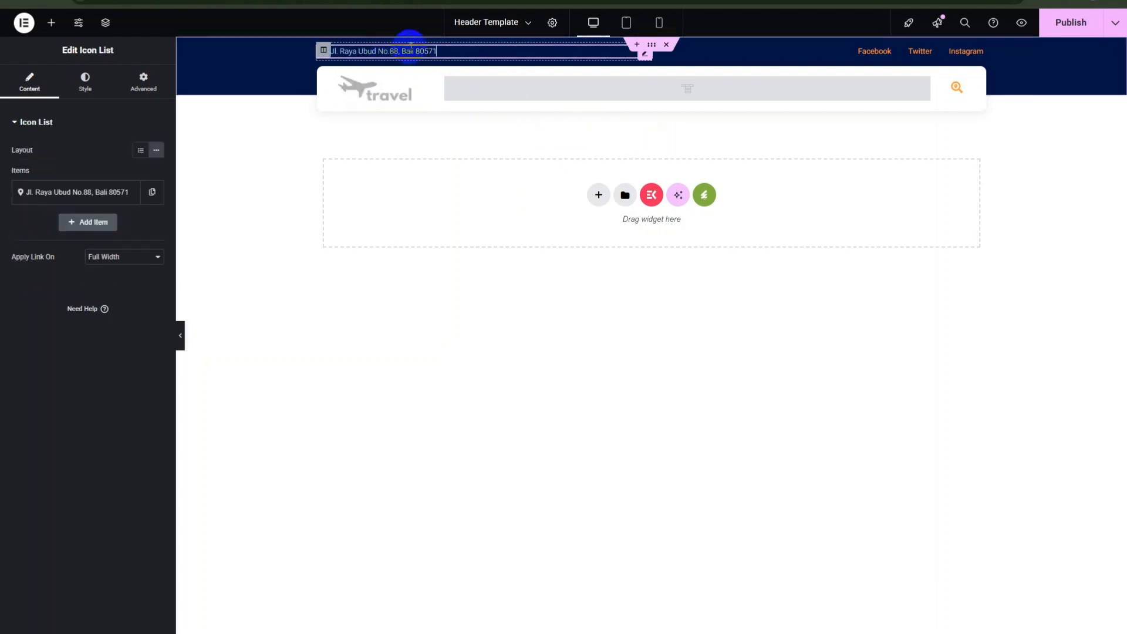
pyautogui.click(53, 201)
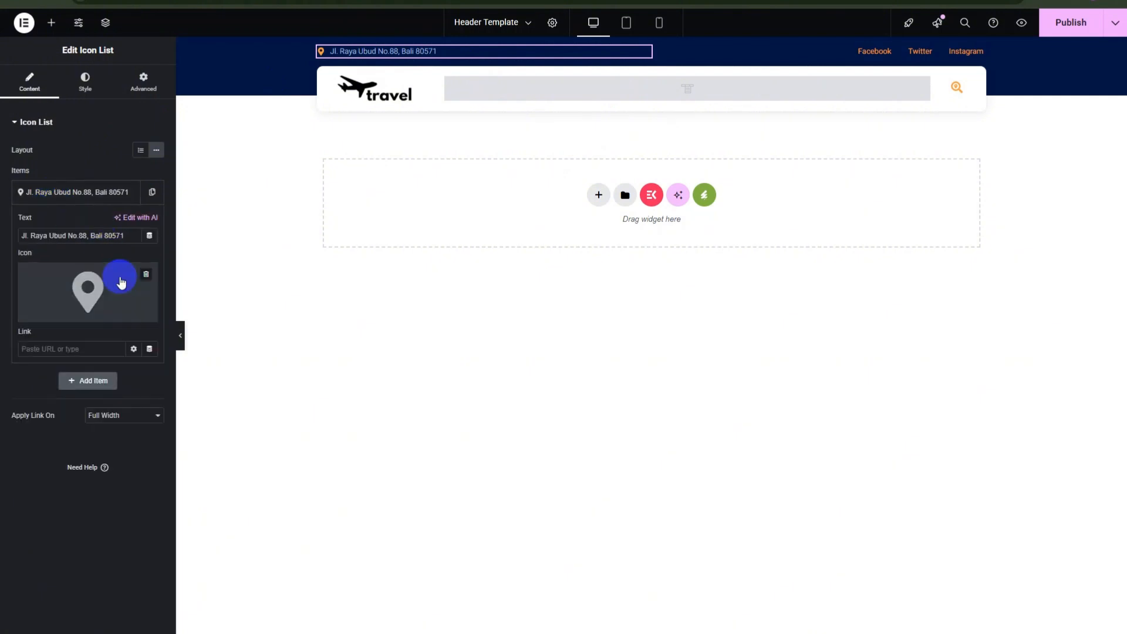
pyautogui.moveTo(130, 236); pyautogui.dragTo(8, 237)
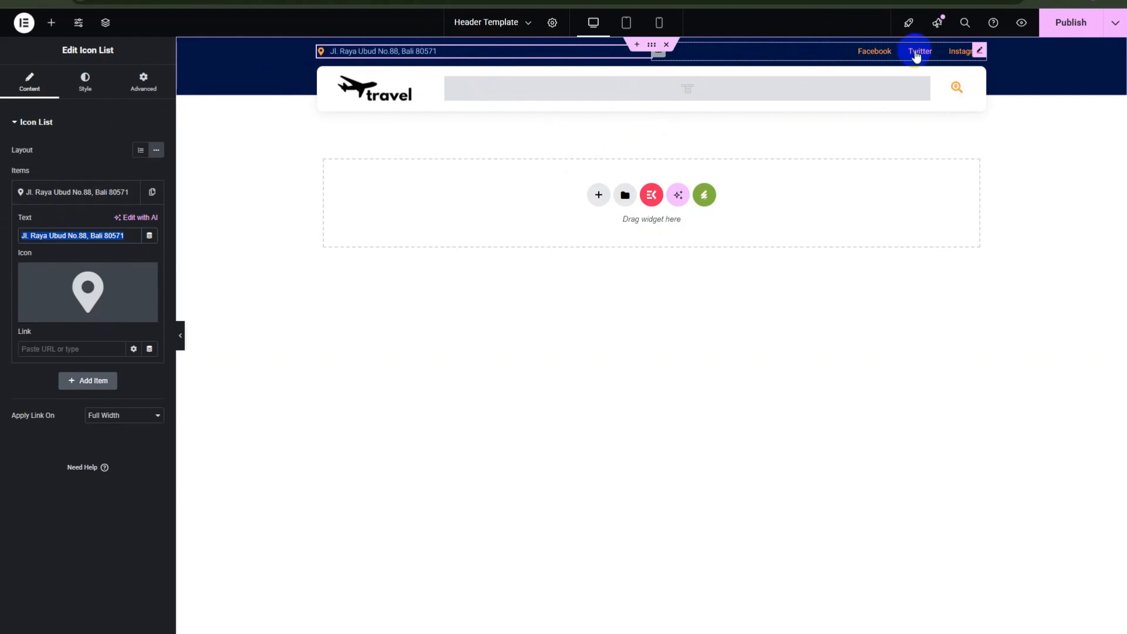
pyautogui.click(978, 52)
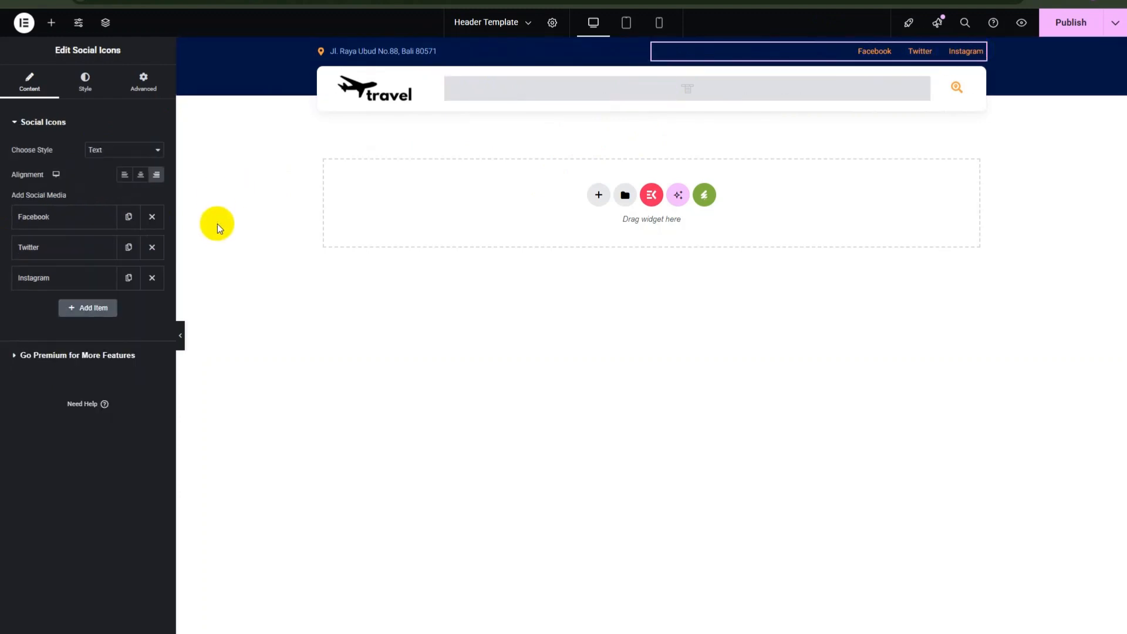
pyautogui.click(71, 215)
pyautogui.click(94, 218)
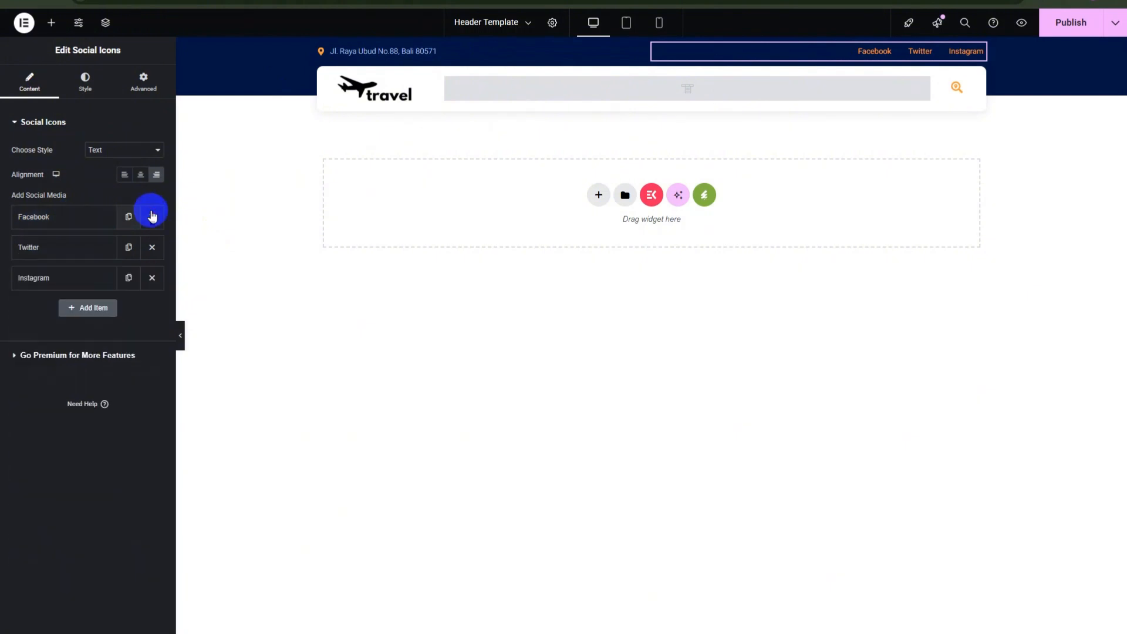
# Step: Publish the Header Template and exit the editor to WordPress
pyautogui.click(1067, 23)
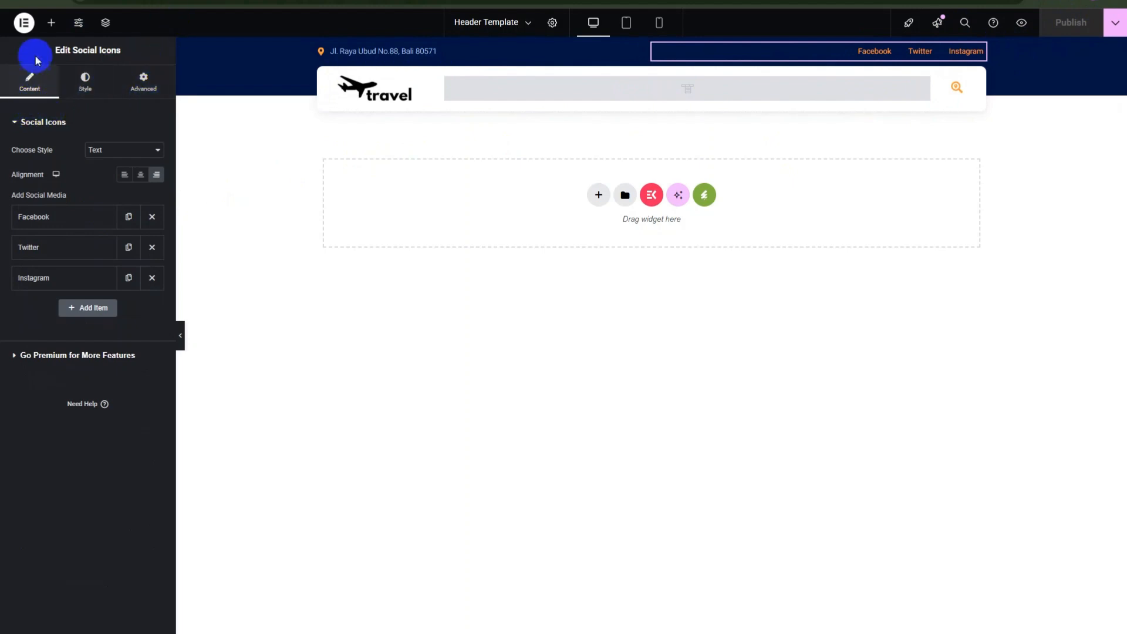
pyautogui.click(26, 24)
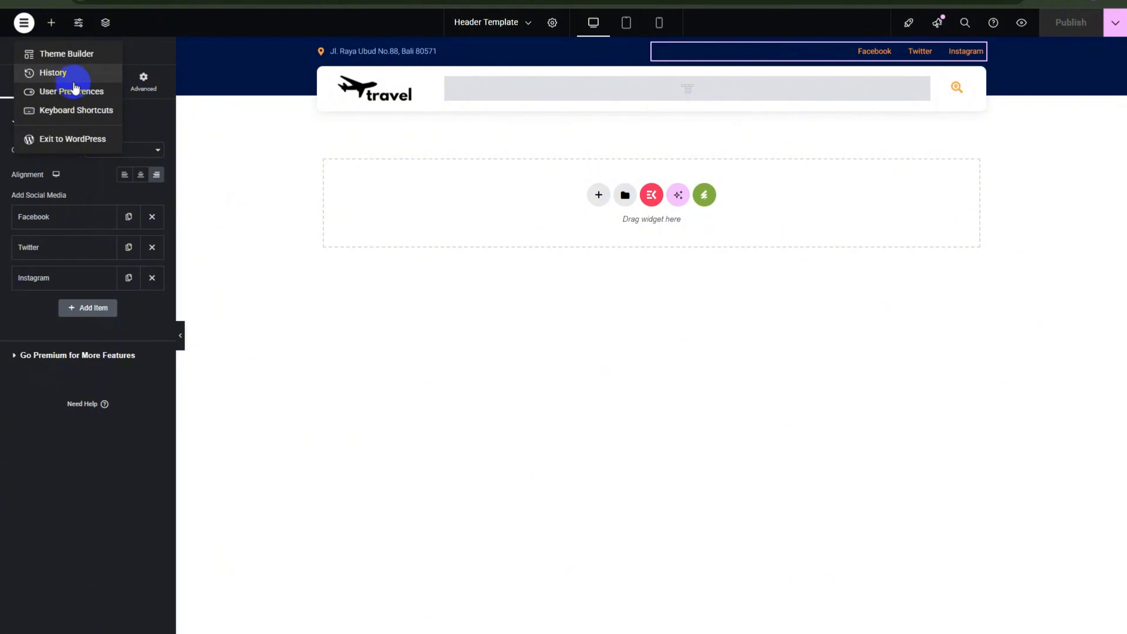
pyautogui.click(72, 139)
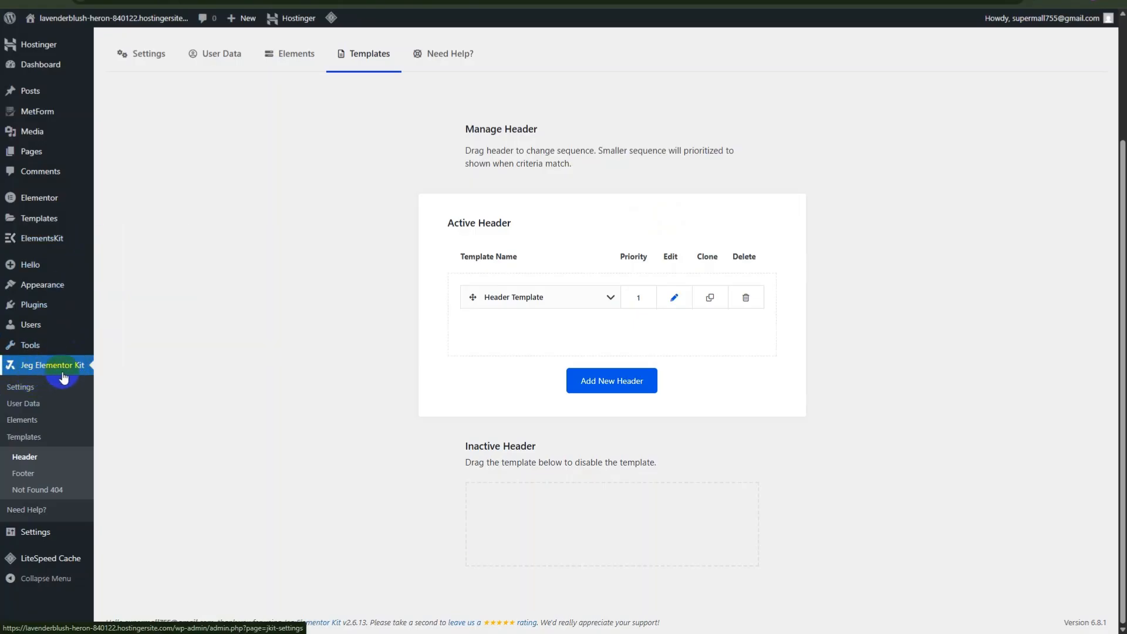
# Step: Create a Jeg Elementor Kit footer titled Footer Template with a condition showing it on All Site
pyautogui.click(23, 474)
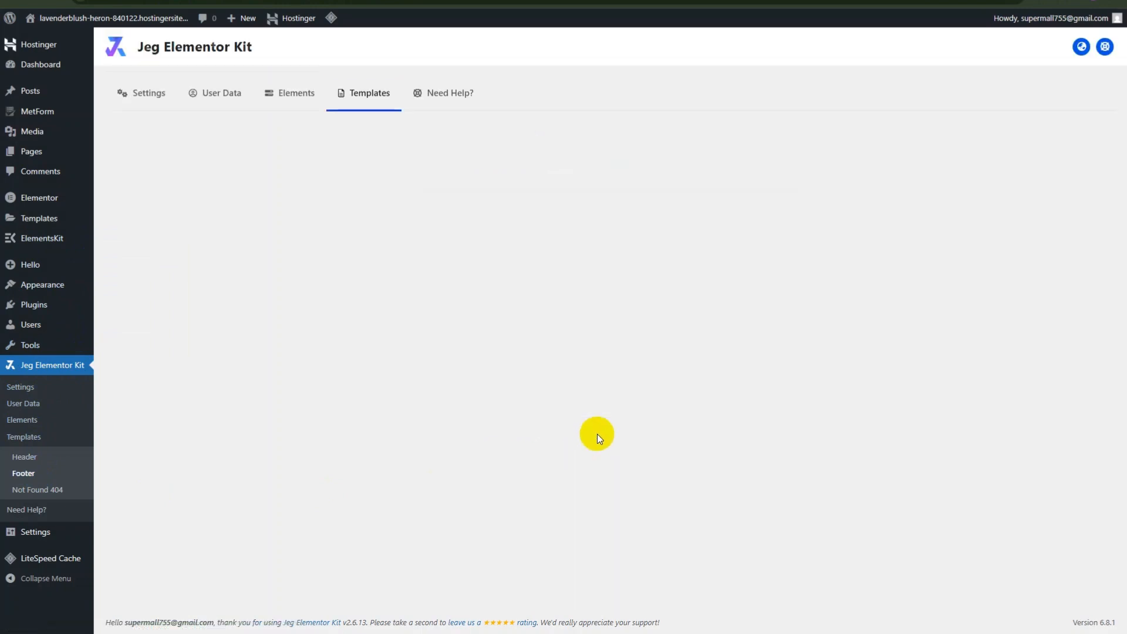
pyautogui.click(615, 398)
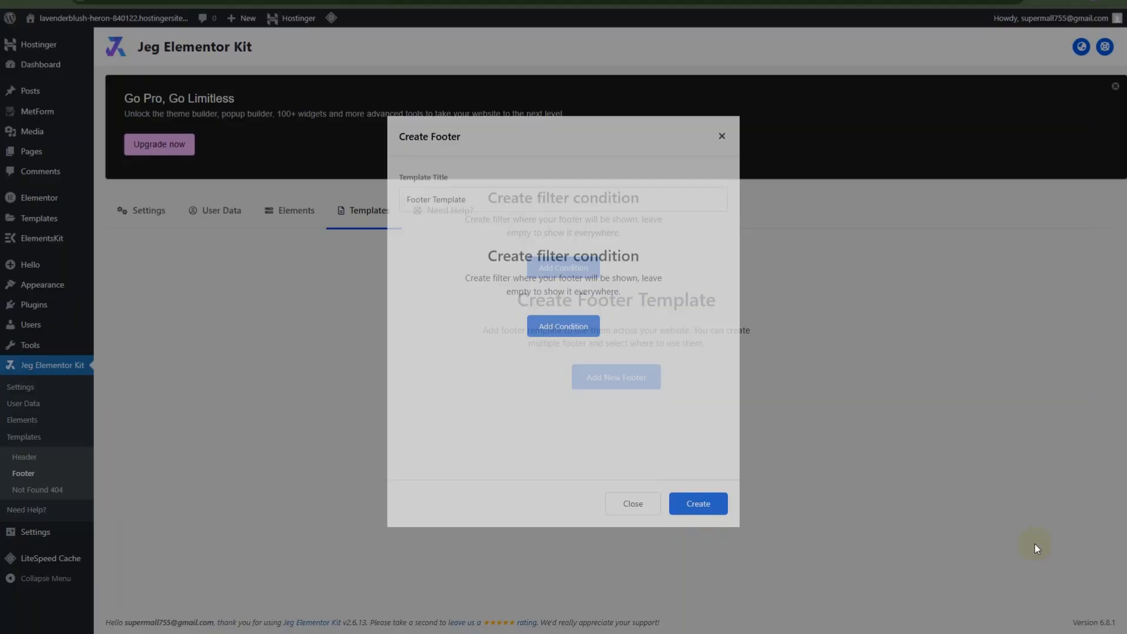
pyautogui.click(473, 204)
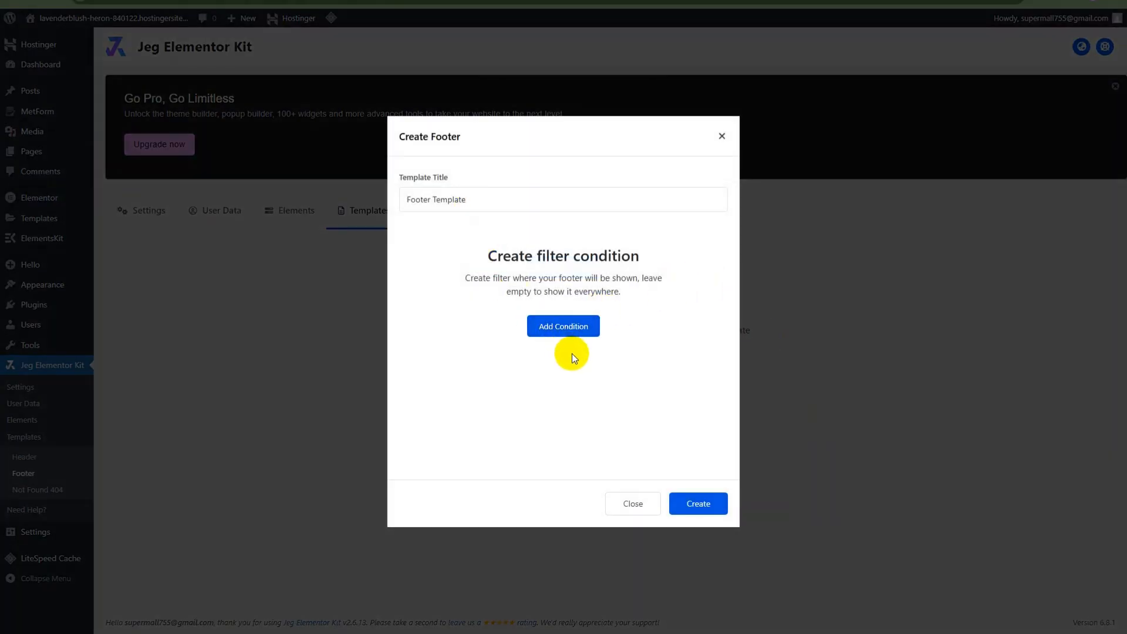
pyautogui.click(565, 328)
pyautogui.click(522, 240)
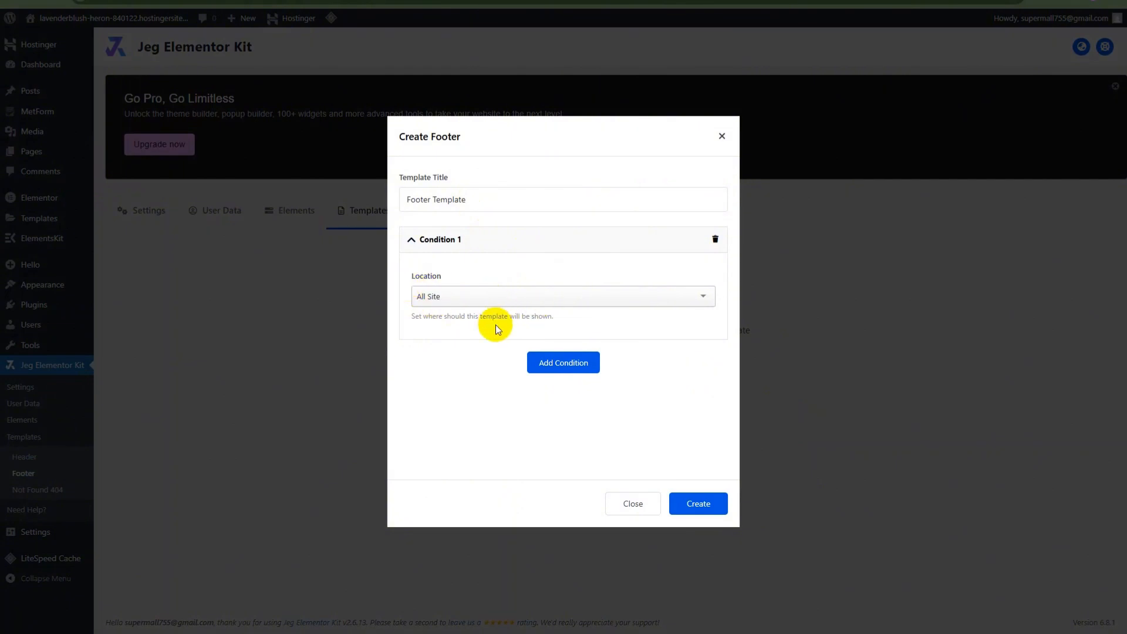
pyautogui.click(703, 512)
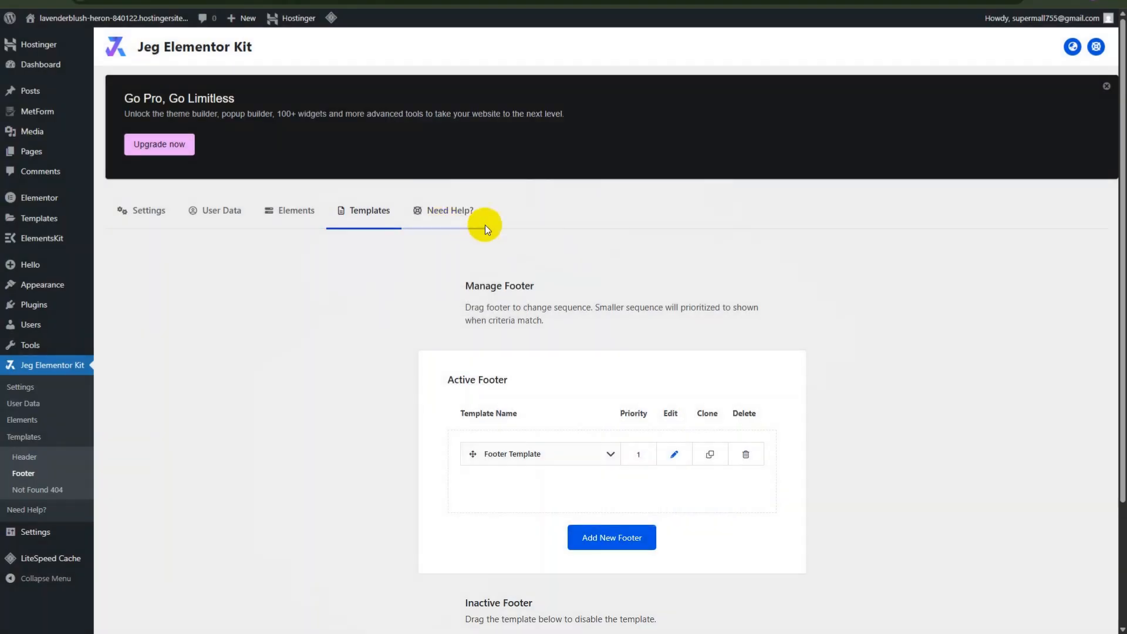
# Step: Edit Footer Template in Elementor and insert the Travenu kit's Footer template into it
pyautogui.scroll(-3, 604, 362)
pyautogui.click(671, 297)
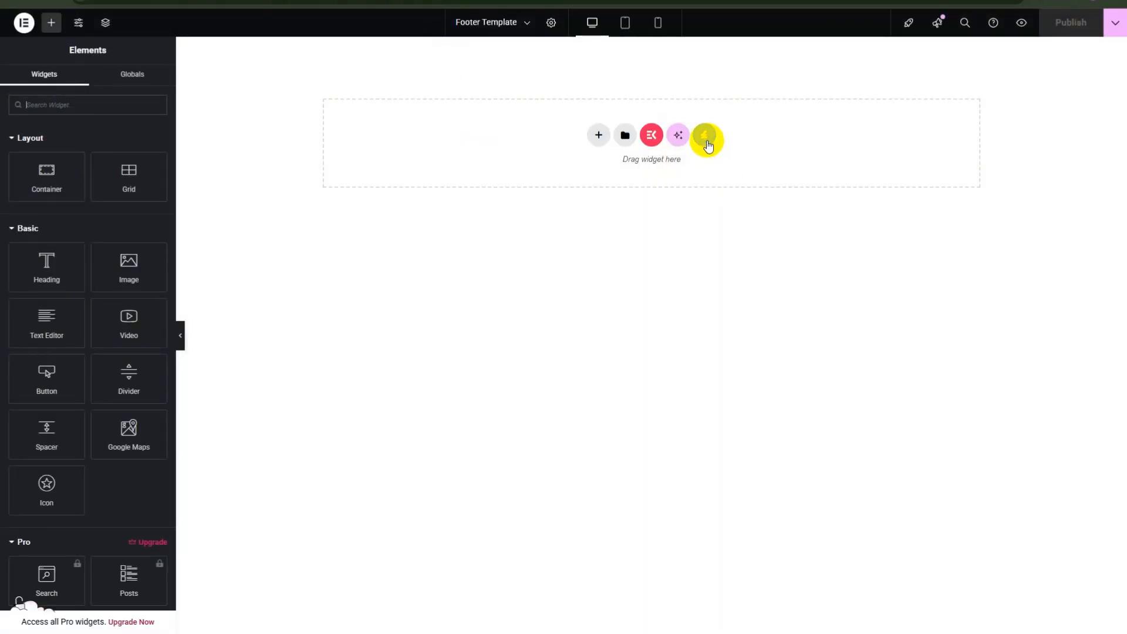
pyautogui.click(707, 140)
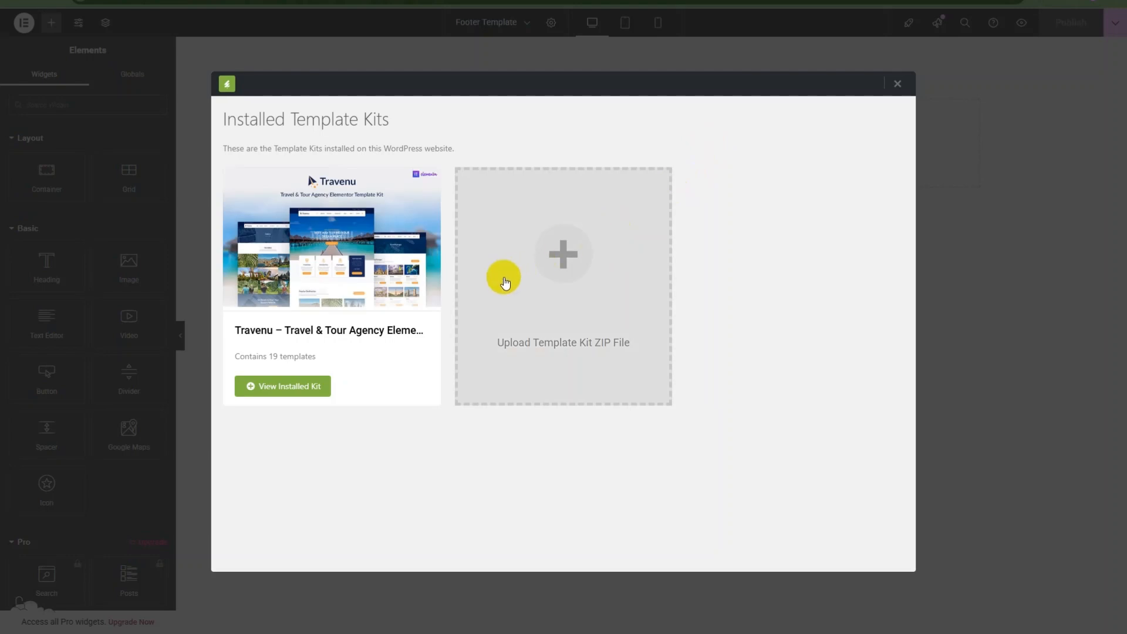
pyautogui.click(399, 276)
pyautogui.scroll(-10, 608, 345)
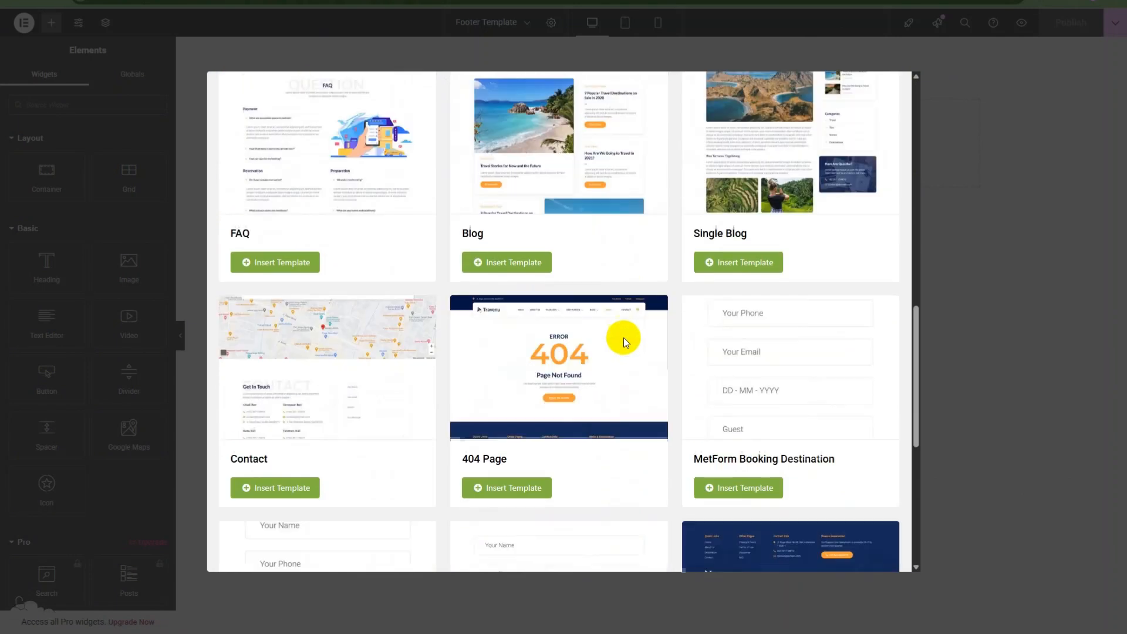
pyautogui.scroll(-5, 623, 337)
pyautogui.click(737, 321)
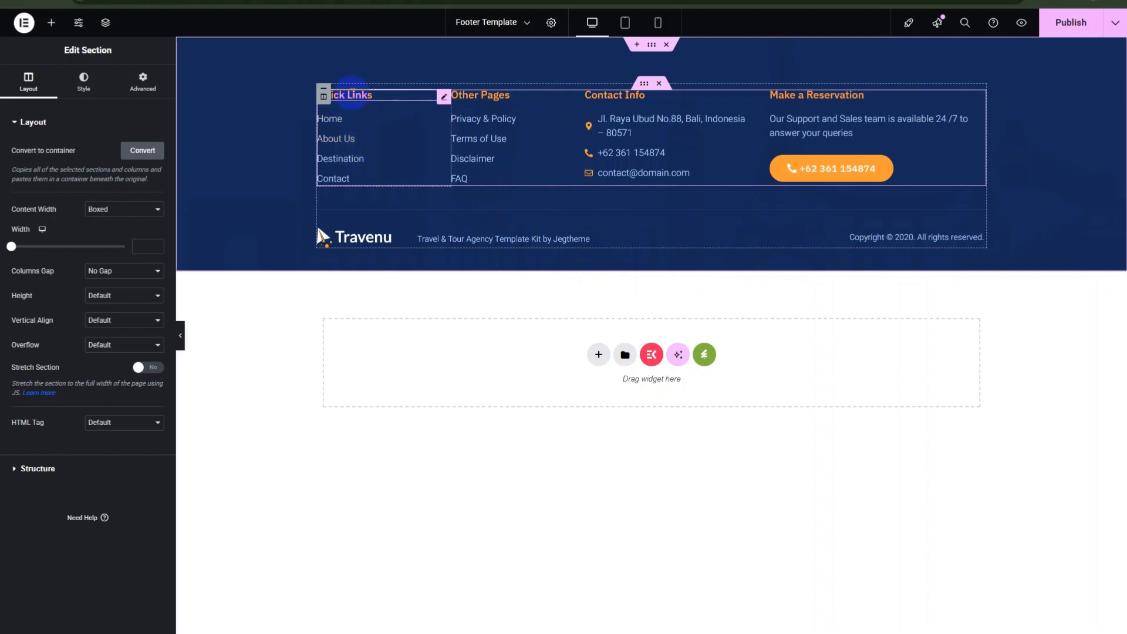
# Step: Examine the text, icon and link settings of the Home and About Us items in the footer's Quick Links list
pyautogui.click(352, 121)
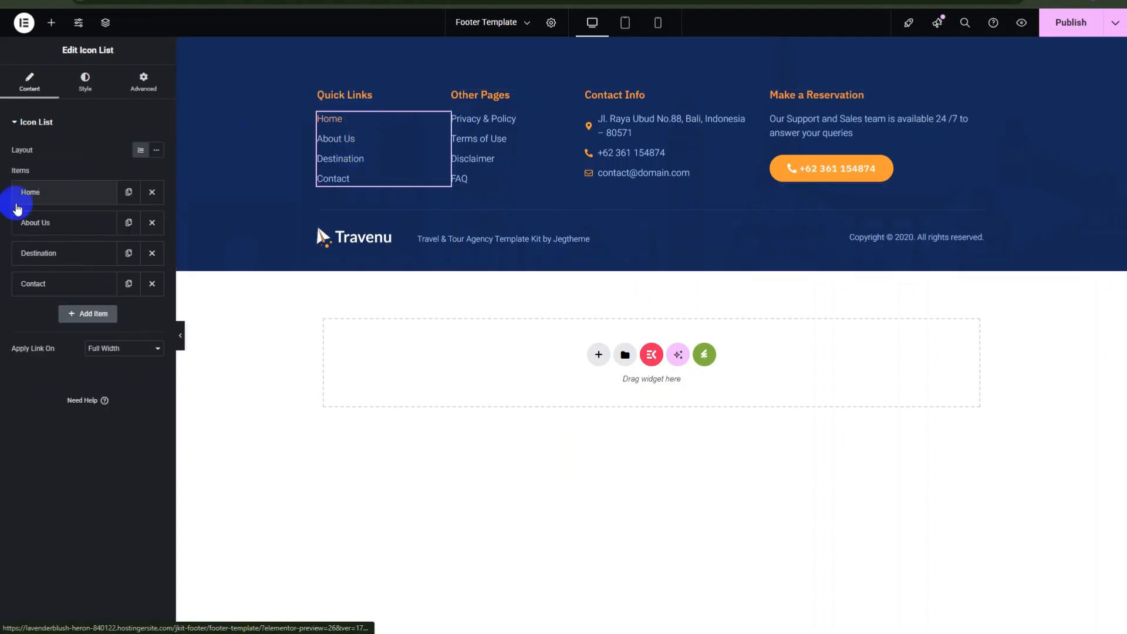
pyautogui.click(68, 194)
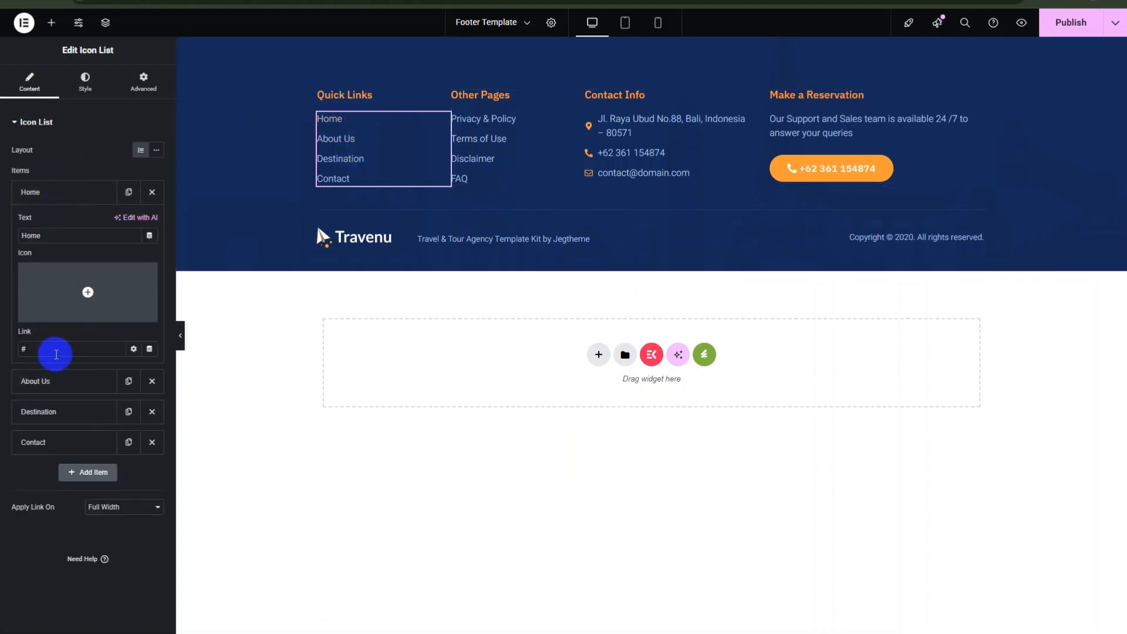
pyautogui.click(88, 199)
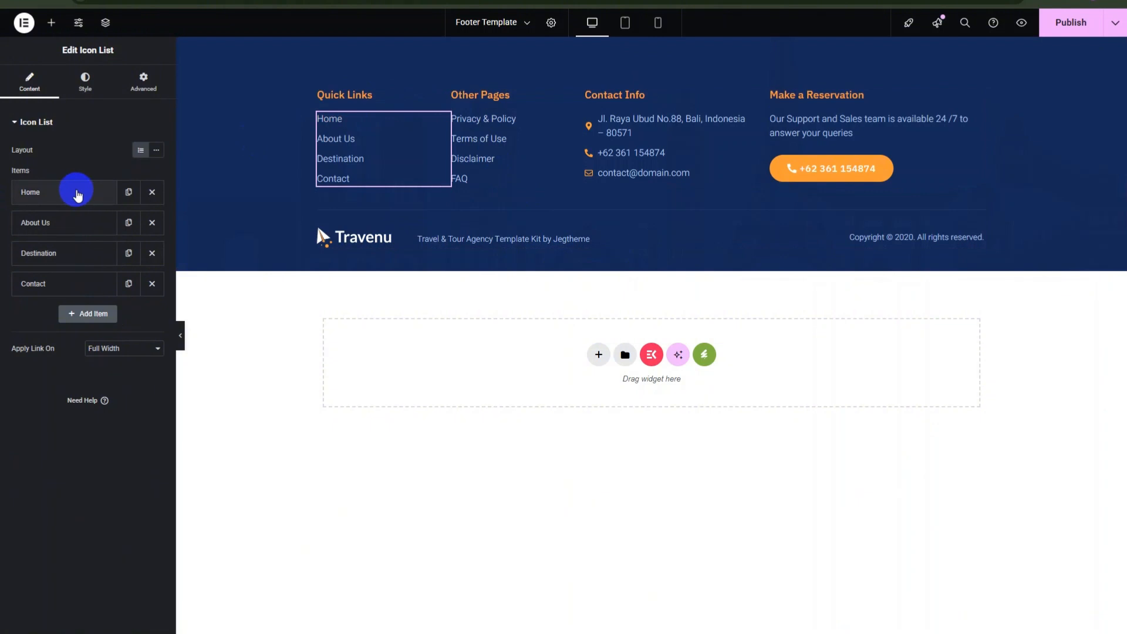
pyautogui.click(66, 229)
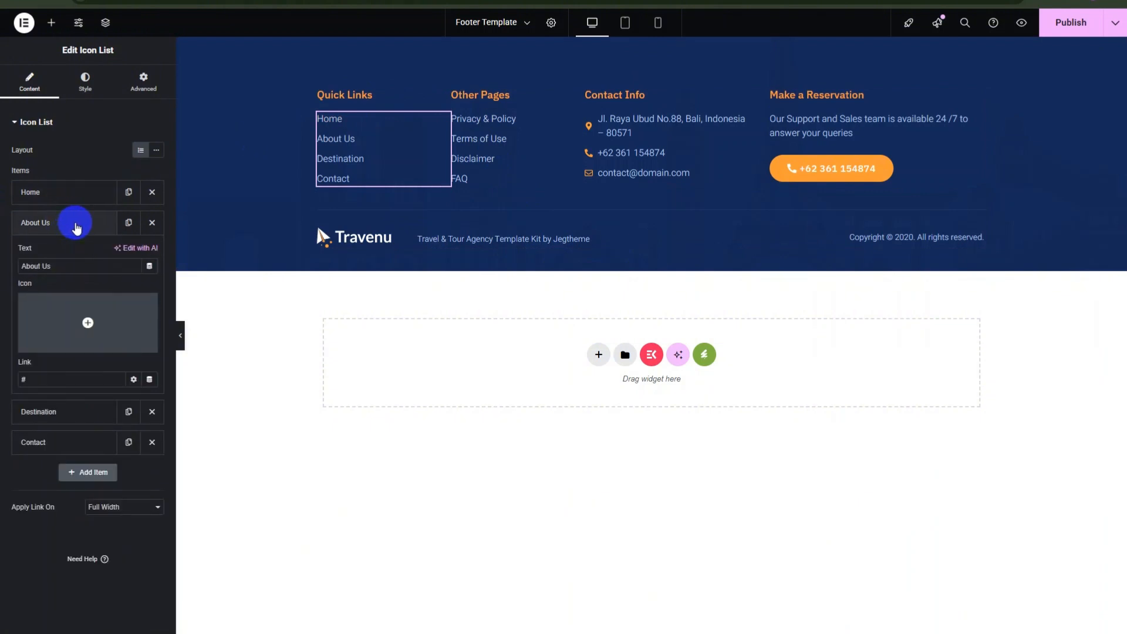
pyautogui.click(75, 227)
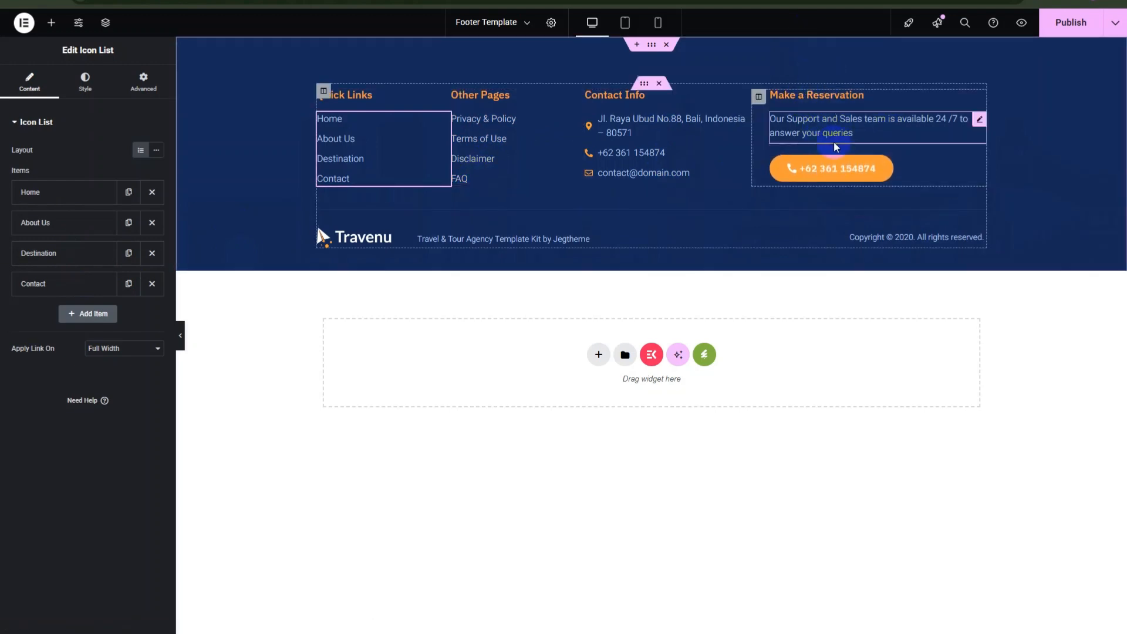
# Step: Delete the Travel & Tour Agency Template Kit credit text beside the footer logo and publish the Footer Template
pyautogui.click(381, 237)
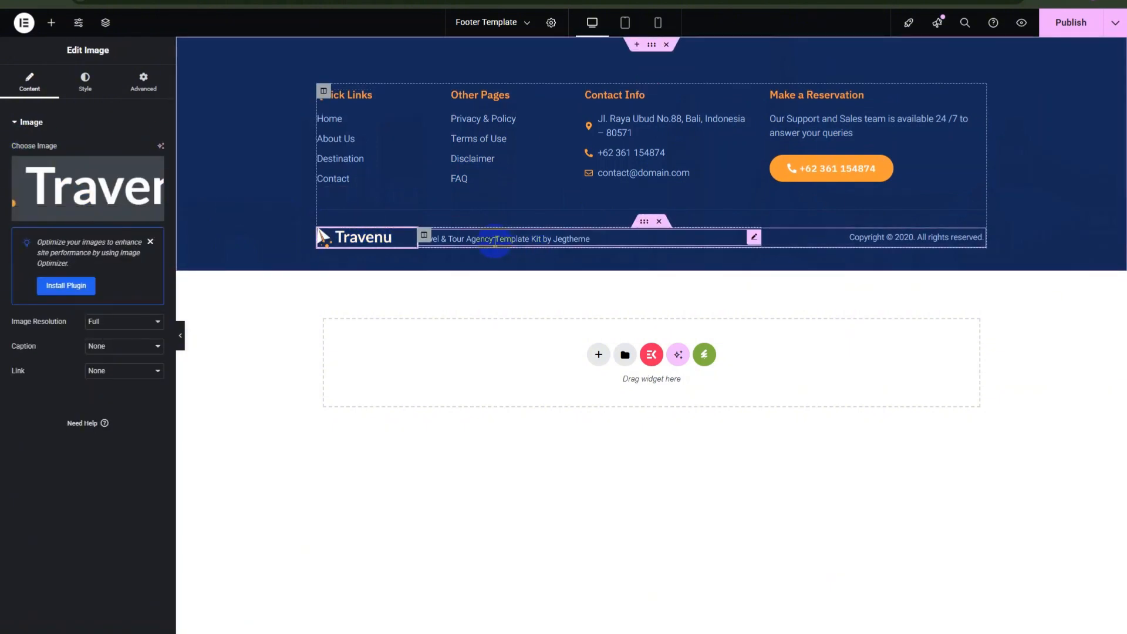
pyautogui.click(495, 241)
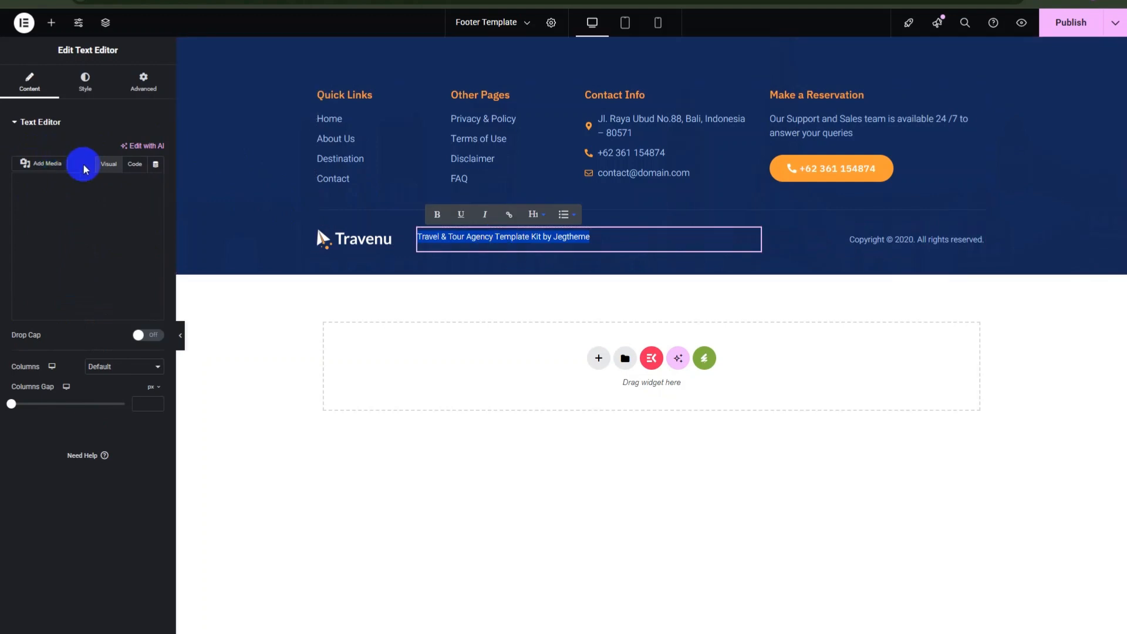
pyautogui.tripleClick(104, 234)
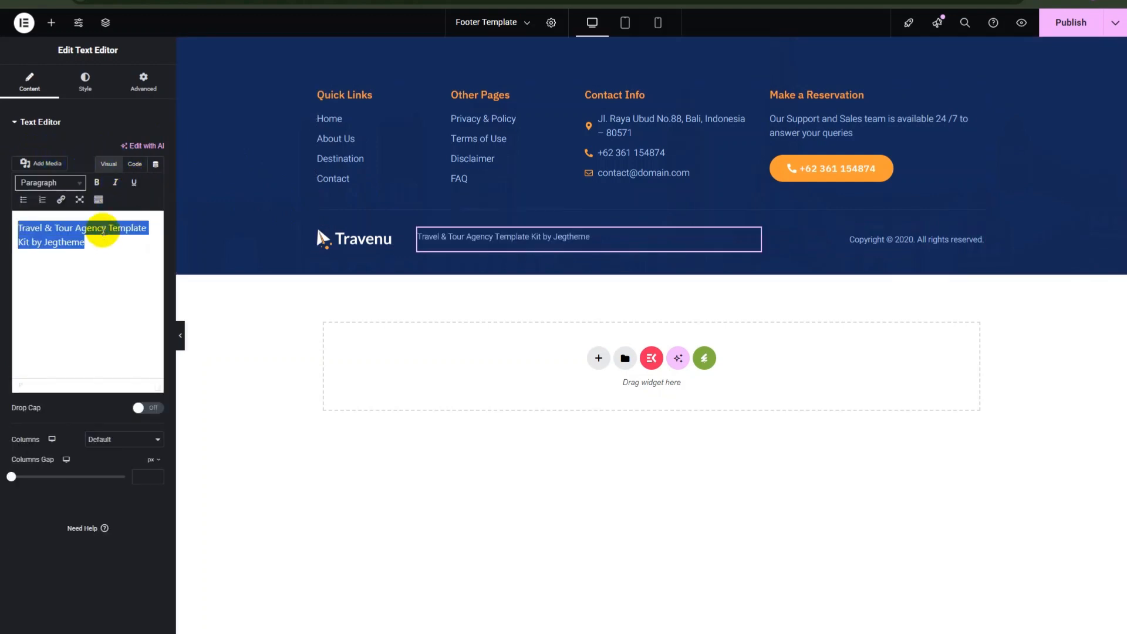
pyautogui.press('BackSpace')
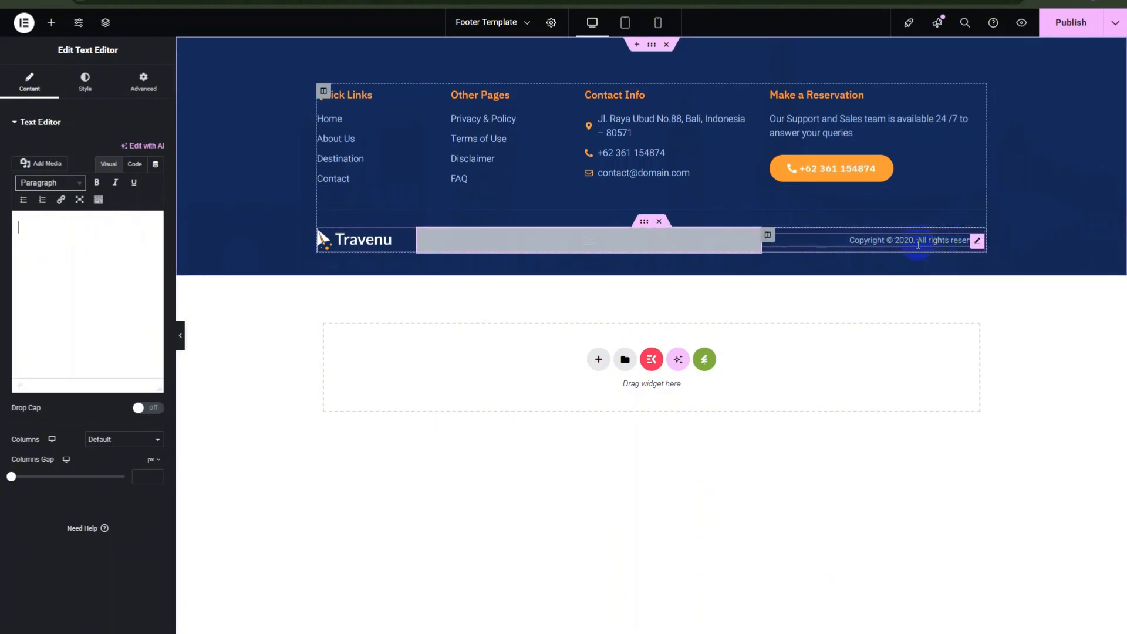
pyautogui.click(1066, 22)
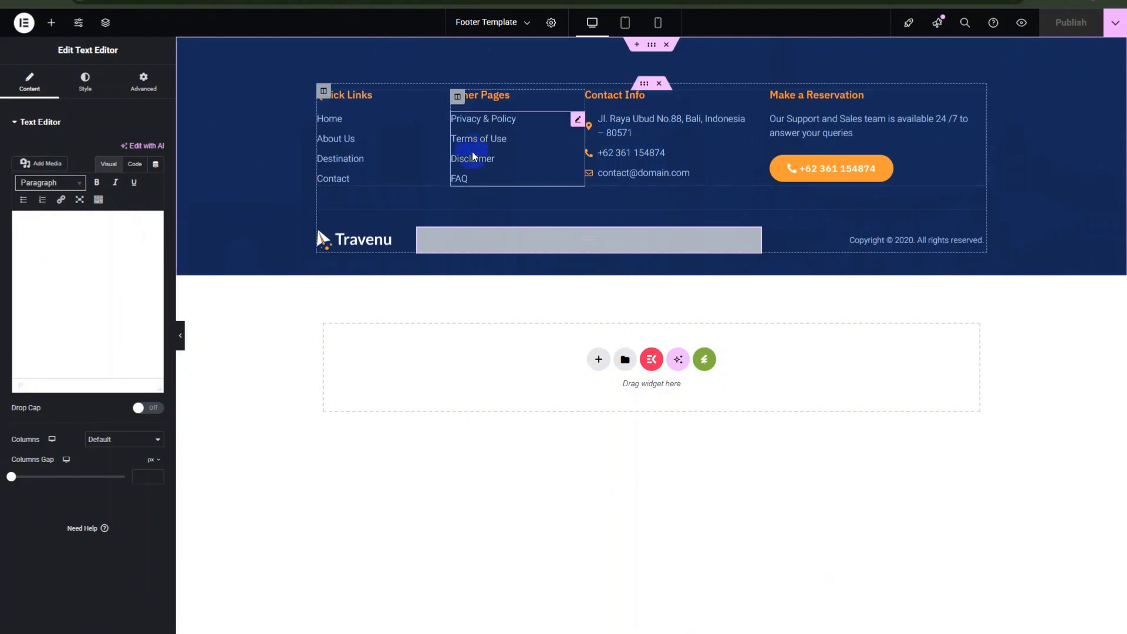
# Step: Leave the footer editor and open the Home page from the WordPress page list for editing with Elementor
pyautogui.click(23, 22)
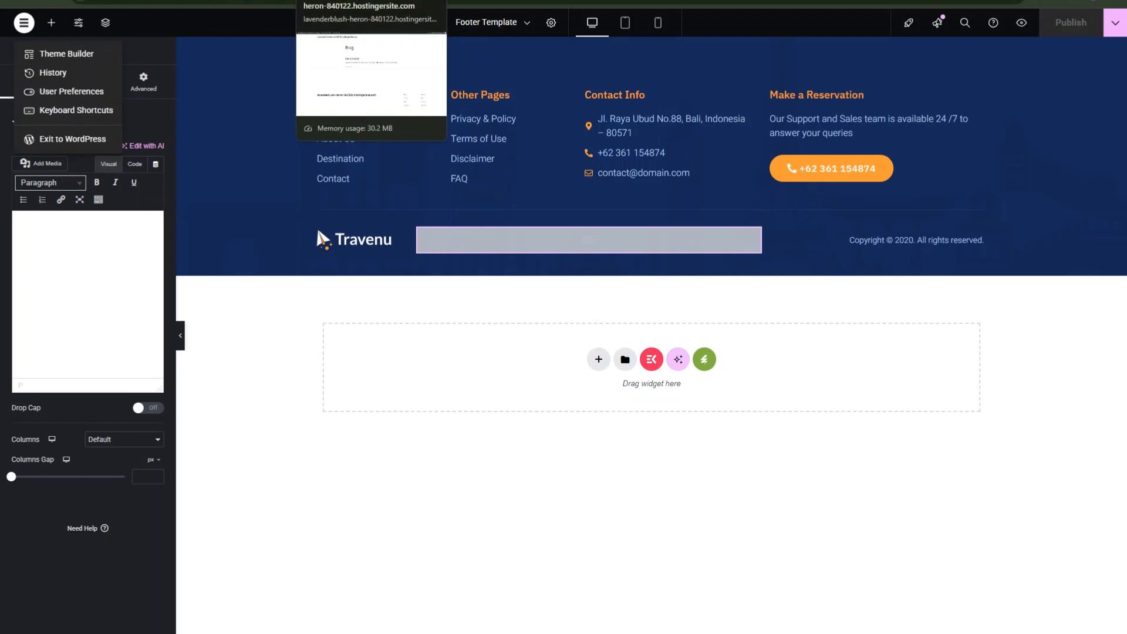
pyautogui.click(352, 1)
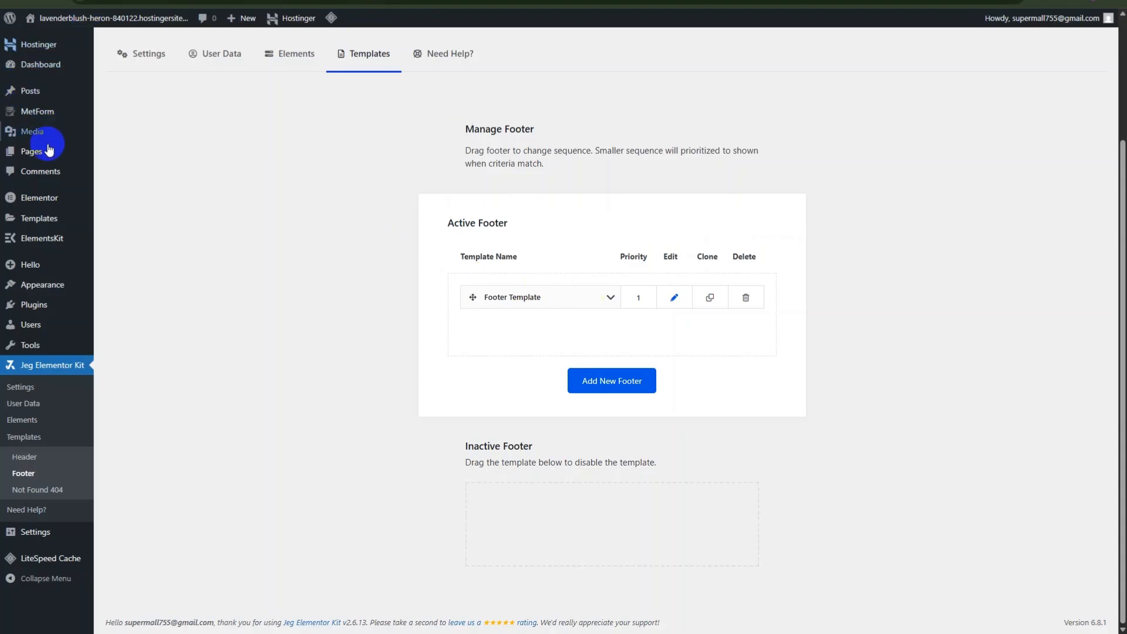
pyautogui.scroll(3, 45, 144)
pyautogui.moveTo(45, 148)
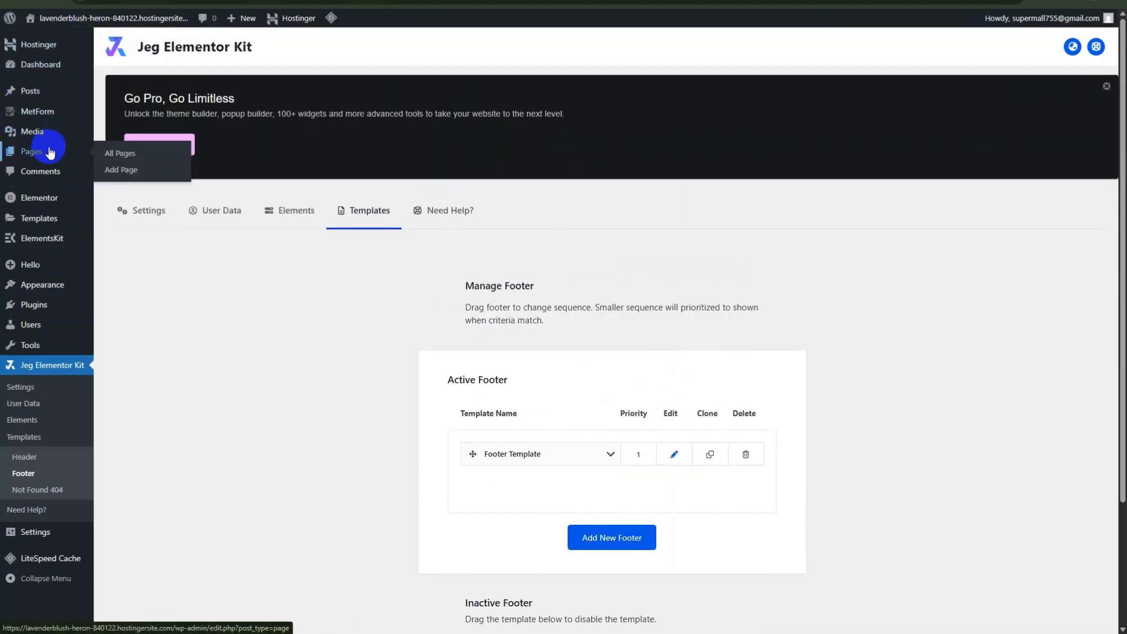
pyautogui.click(116, 152)
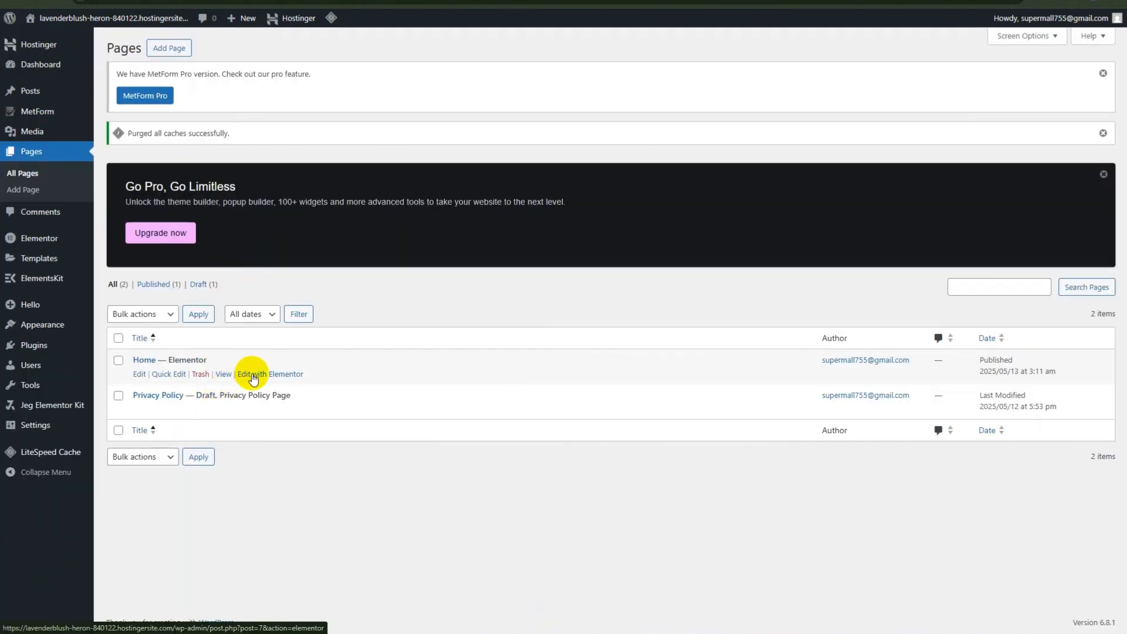
pyautogui.click(253, 374)
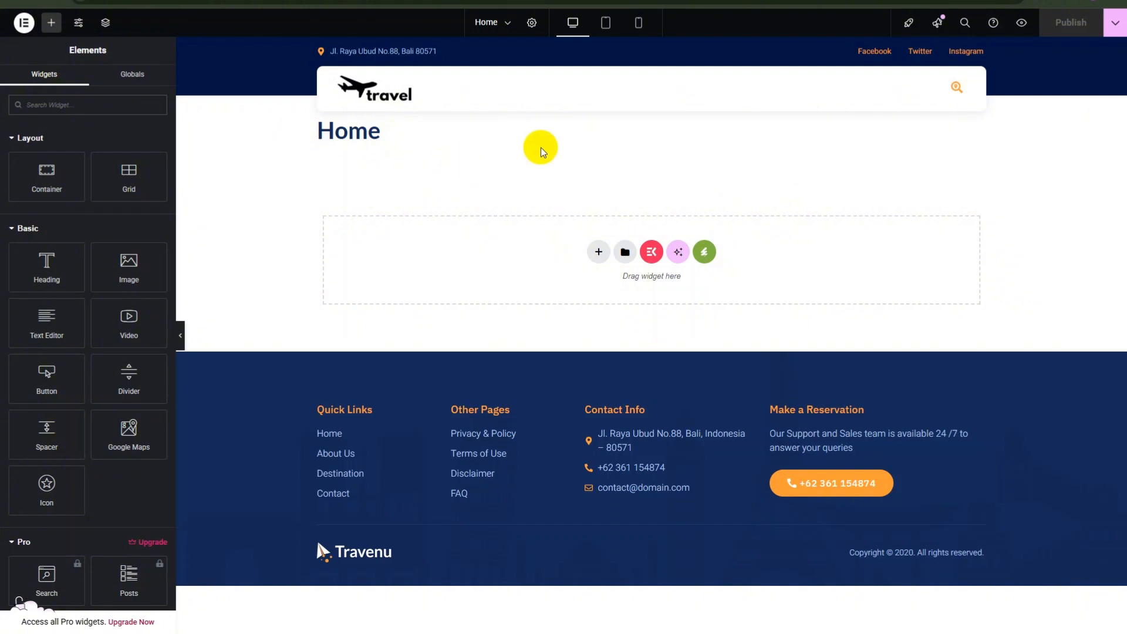
# Step: Insert the Home template from the installed Travenu – Travel & Tour Agency Elementor Template Kit into the page
pyautogui.click(709, 254)
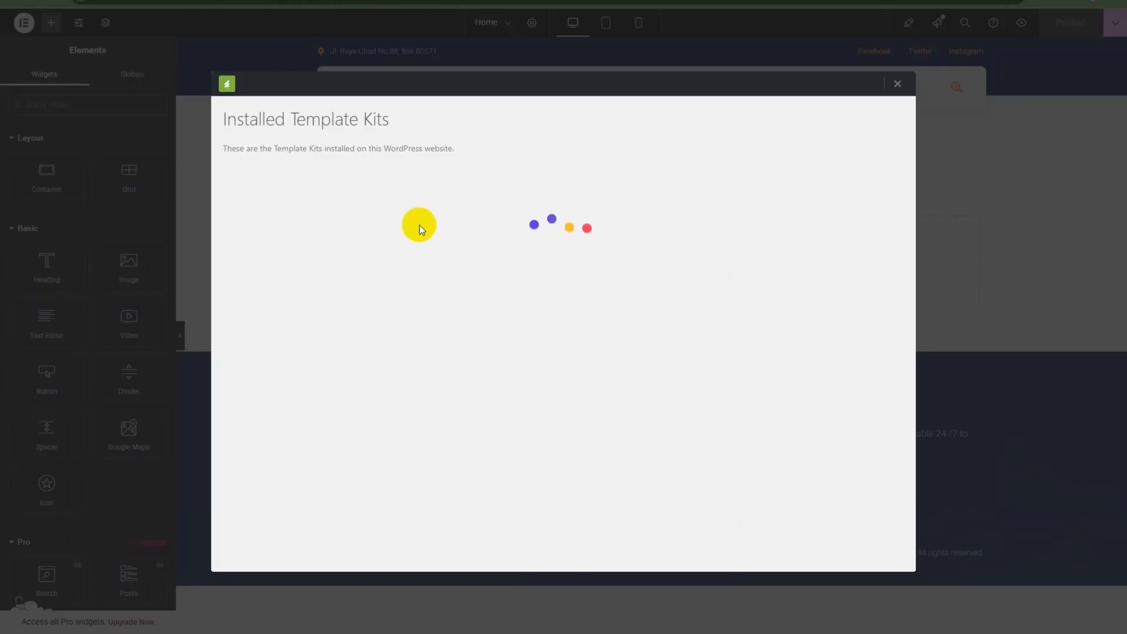
pyautogui.click(350, 287)
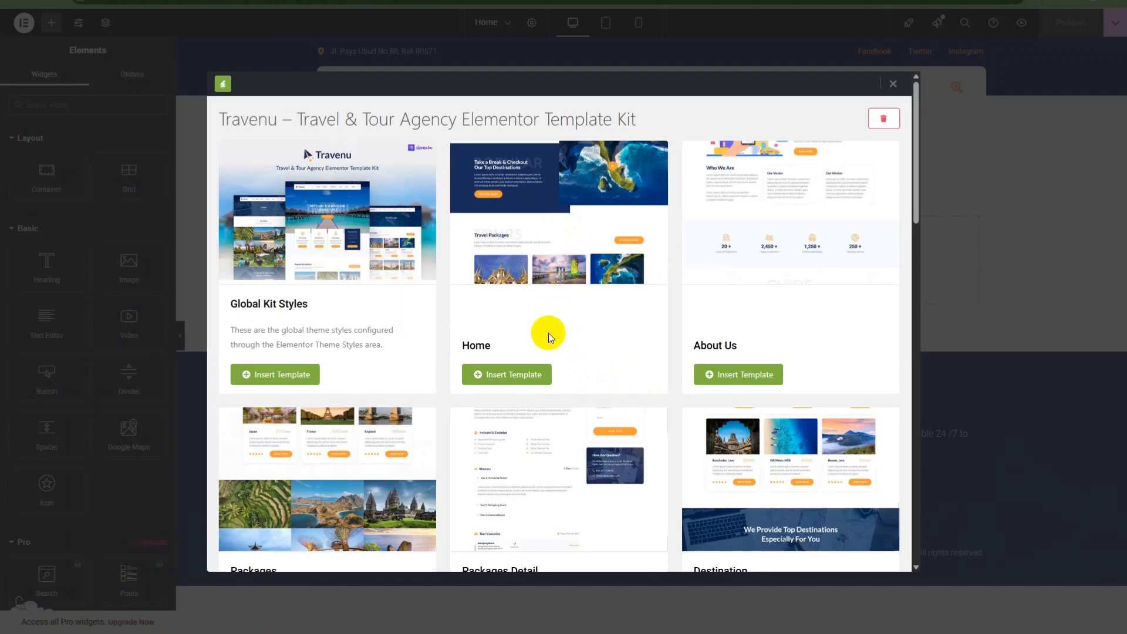
pyautogui.scroll(-2, 565, 289)
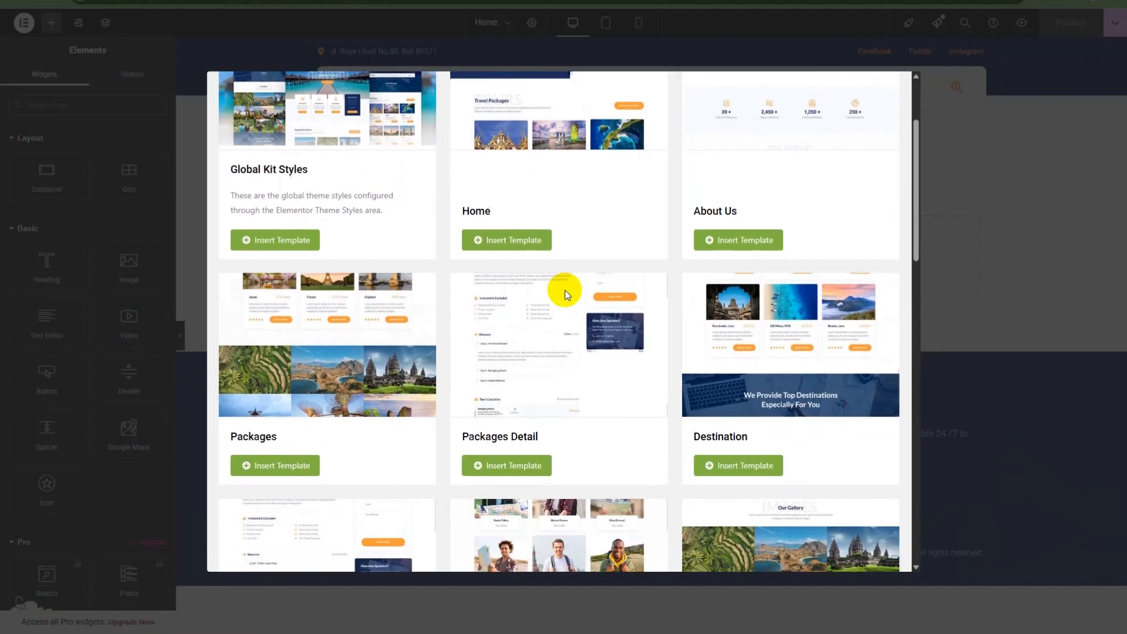
pyautogui.scroll(-9, 564, 290)
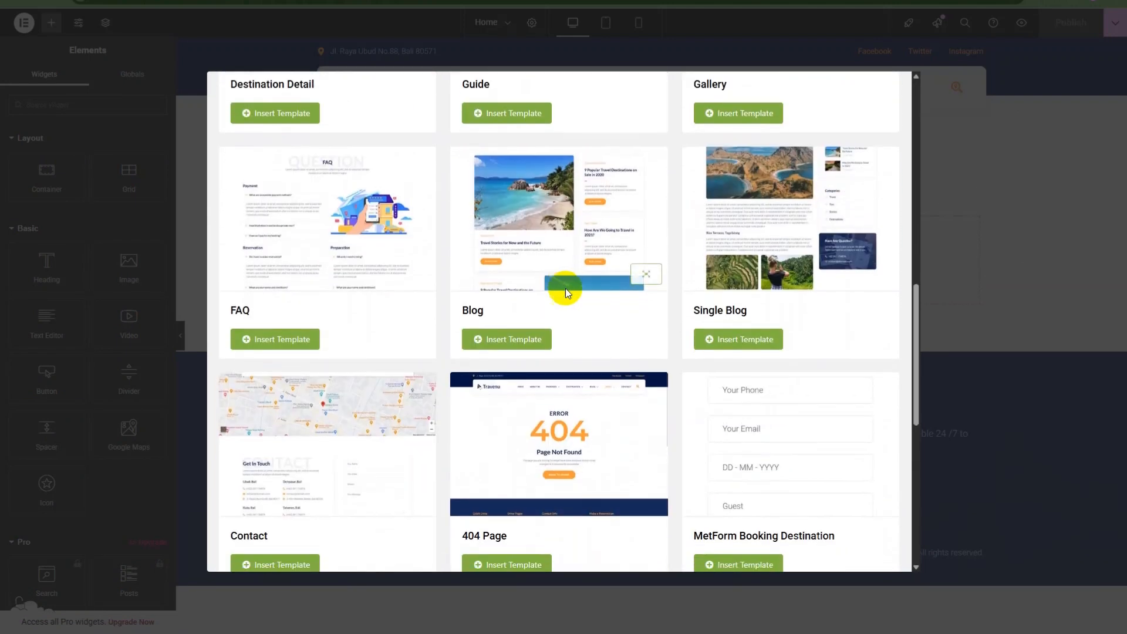
pyautogui.scroll(-8, 565, 288)
pyautogui.scroll(4, 565, 287)
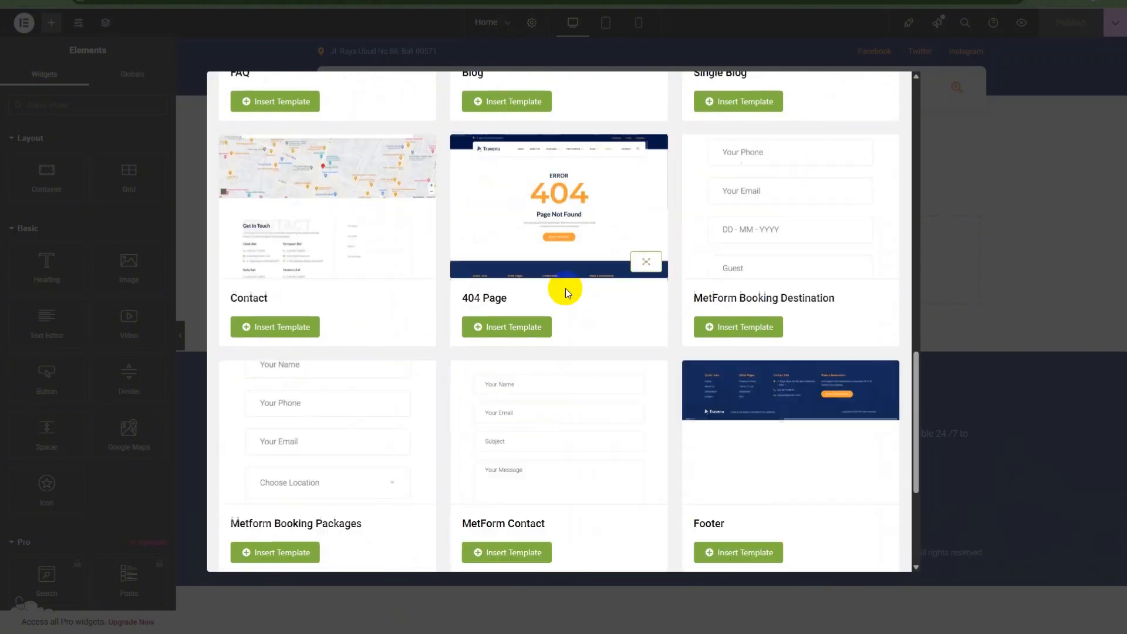
pyautogui.scroll(5, 566, 287)
pyautogui.scroll(7, 565, 288)
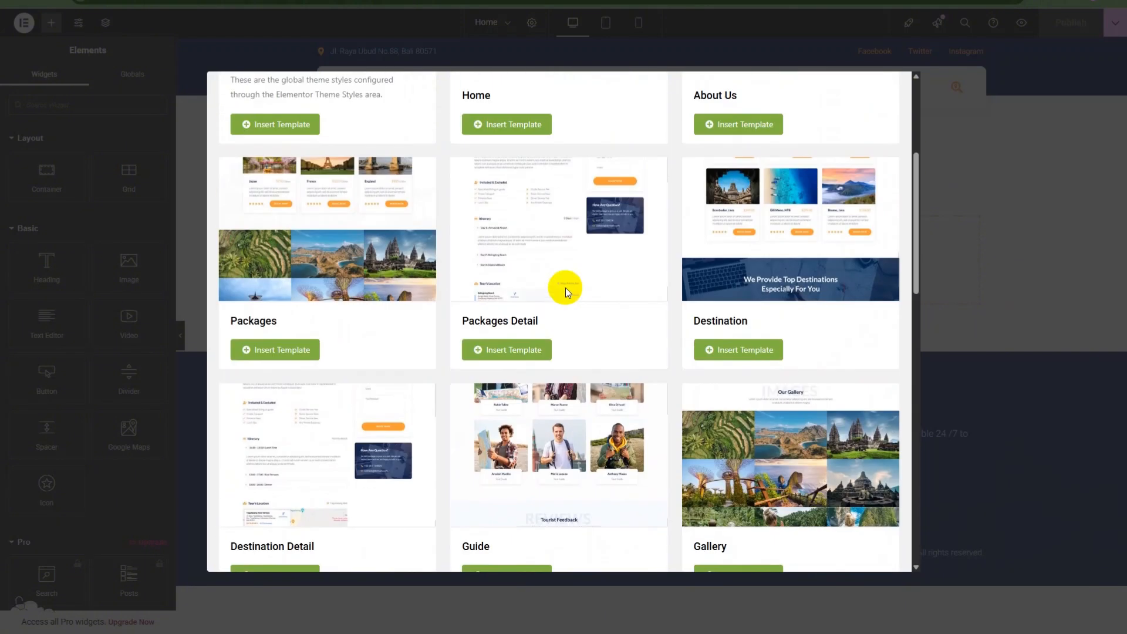
pyautogui.scroll(4, 565, 288)
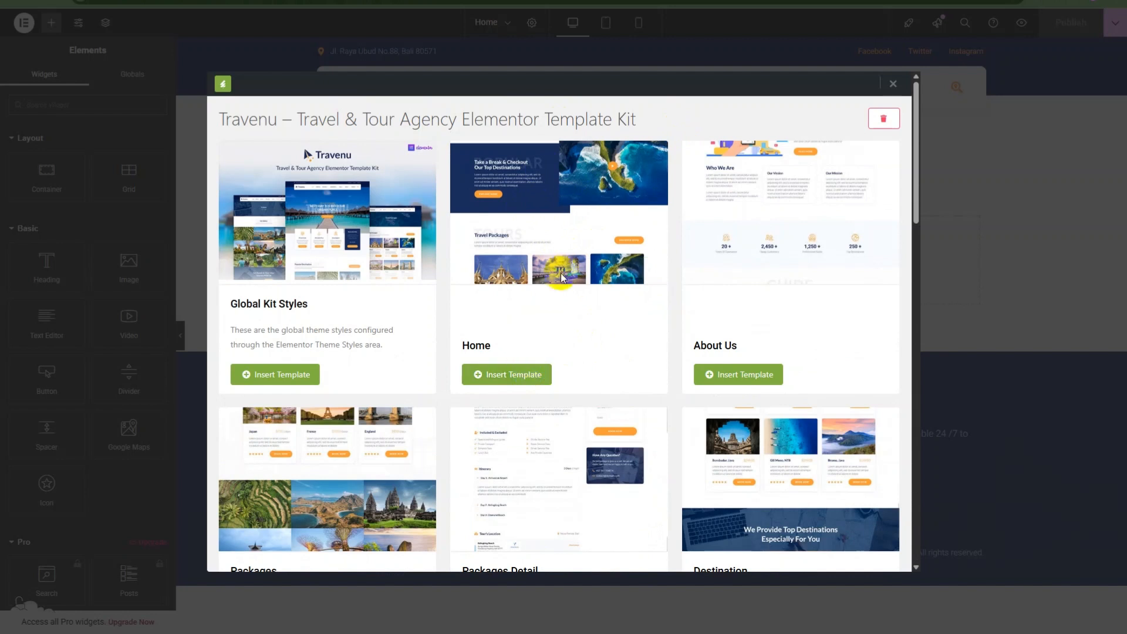
pyautogui.click(525, 370)
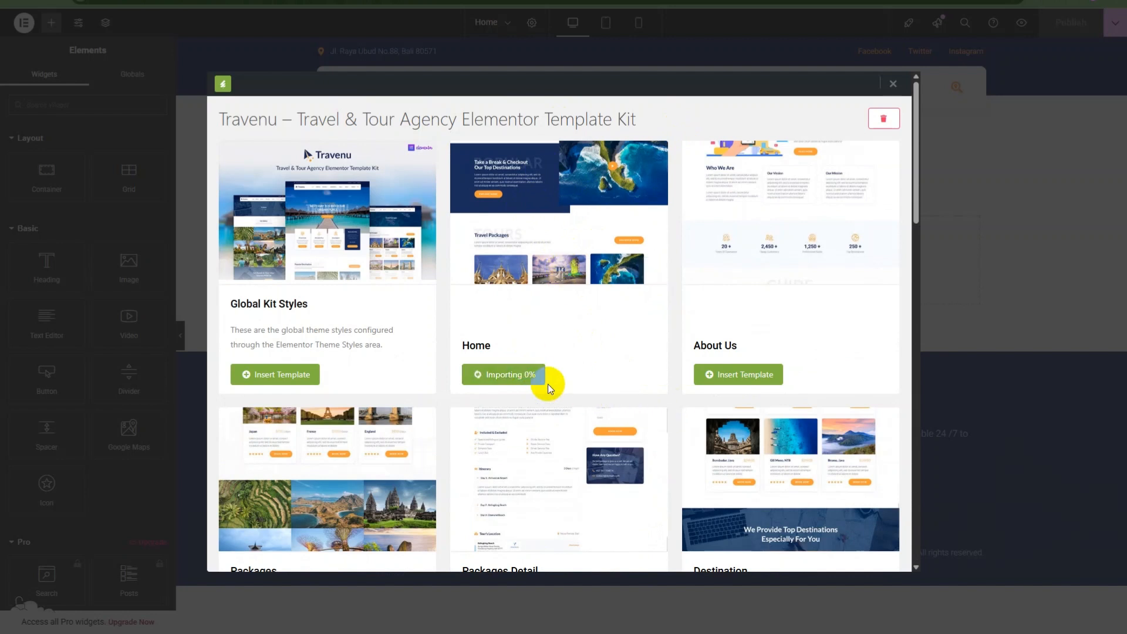
pyautogui.scroll(-2, 549, 384)
pyautogui.scroll(-5, 548, 384)
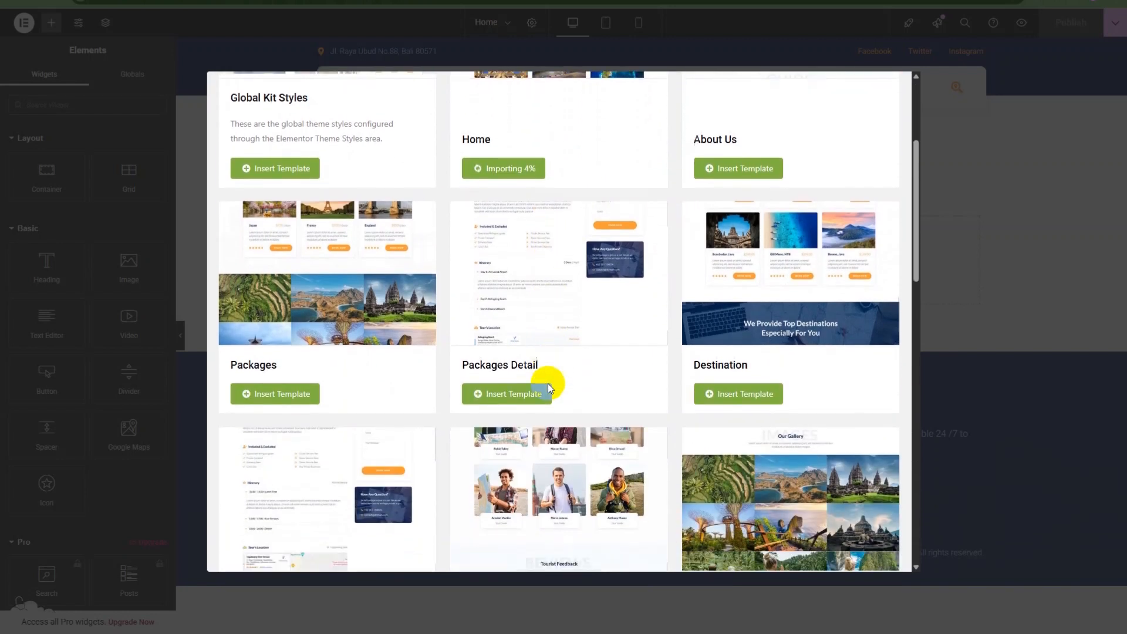
pyautogui.scroll(7, 548, 383)
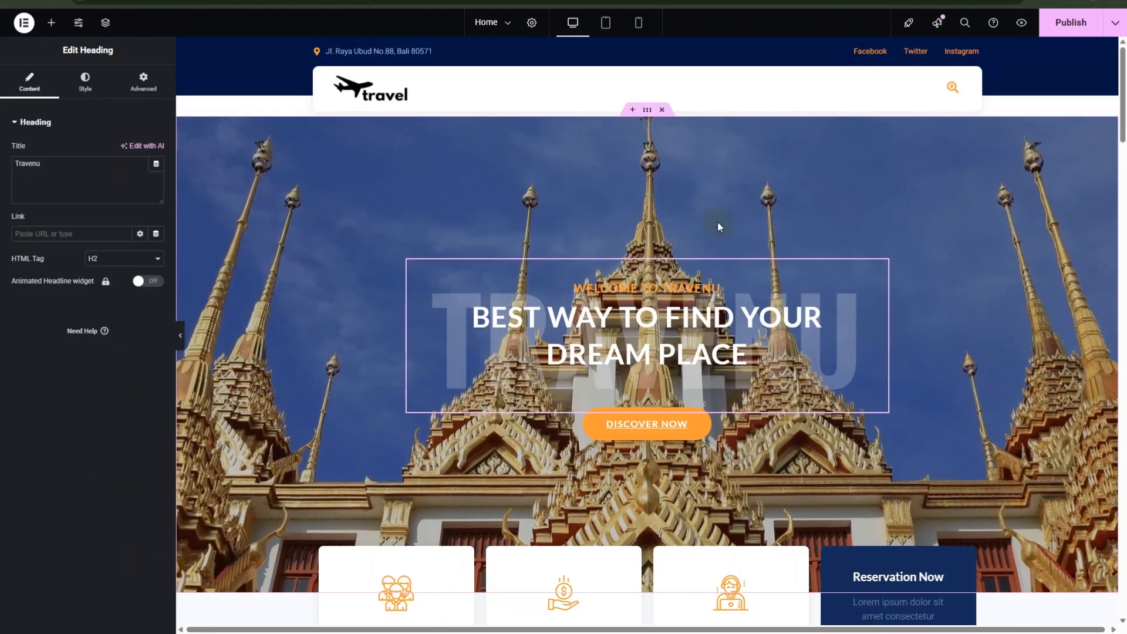
# Step: Examine the hero section's background slideshow settings and its image gallery, closing the gallery without changes
pyautogui.moveTo(500, 210)
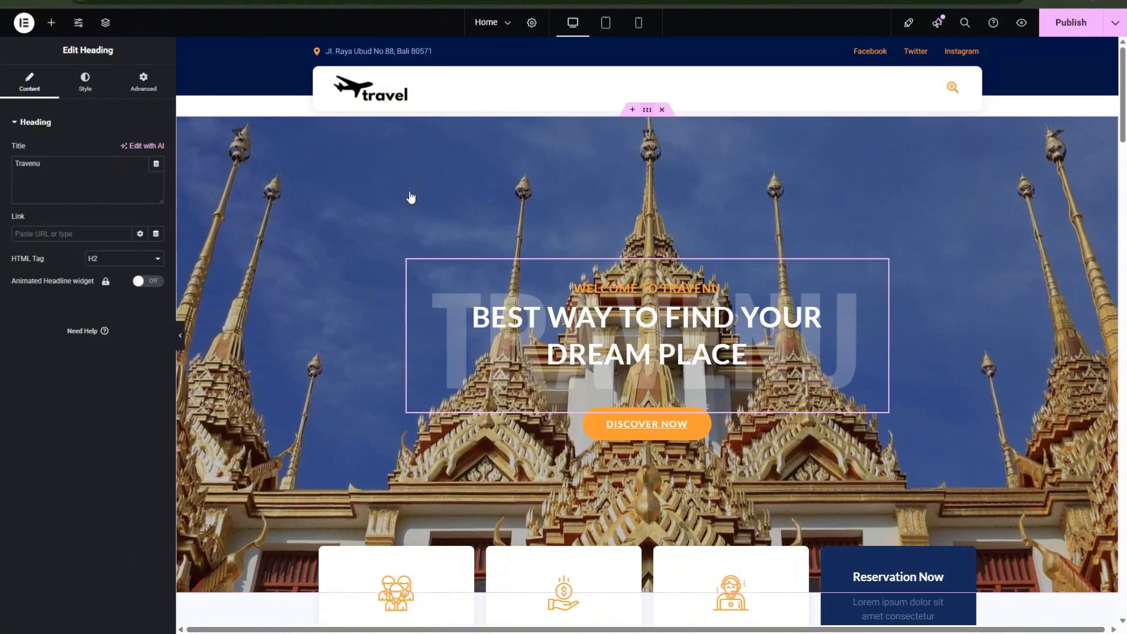
pyautogui.click(466, 209)
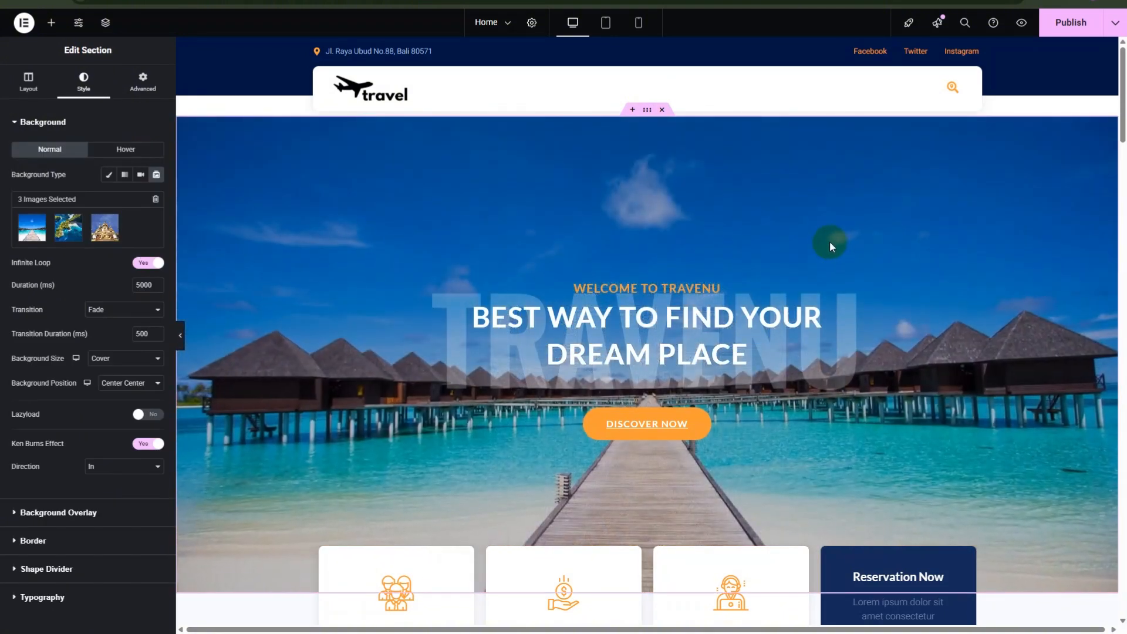
pyautogui.scroll(-2, 829, 242)
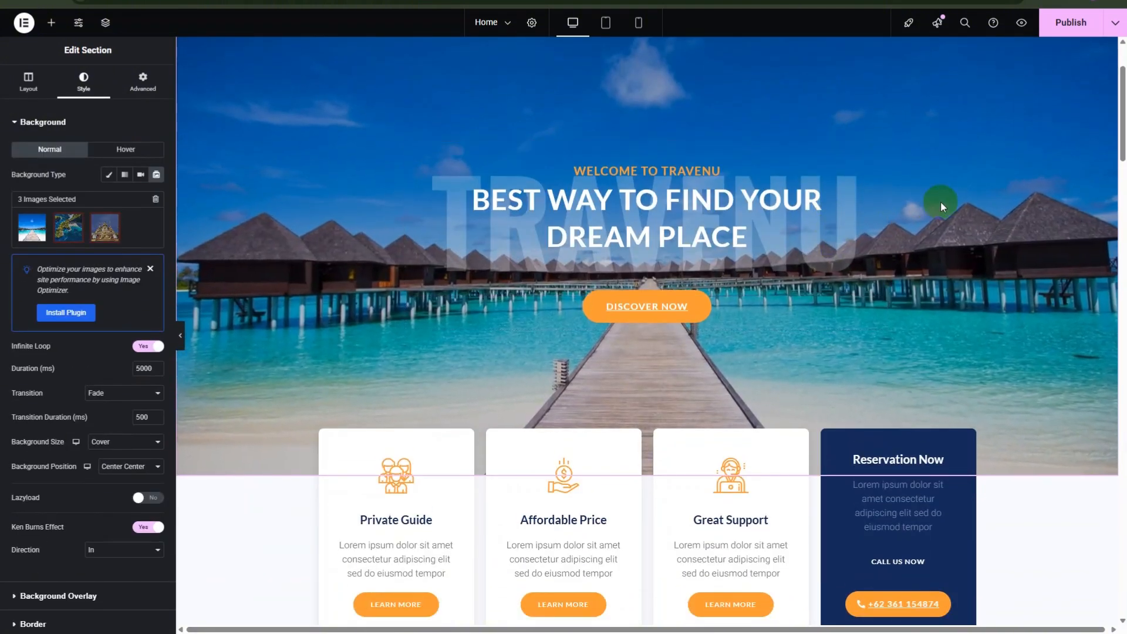
pyautogui.scroll(2, 949, 198)
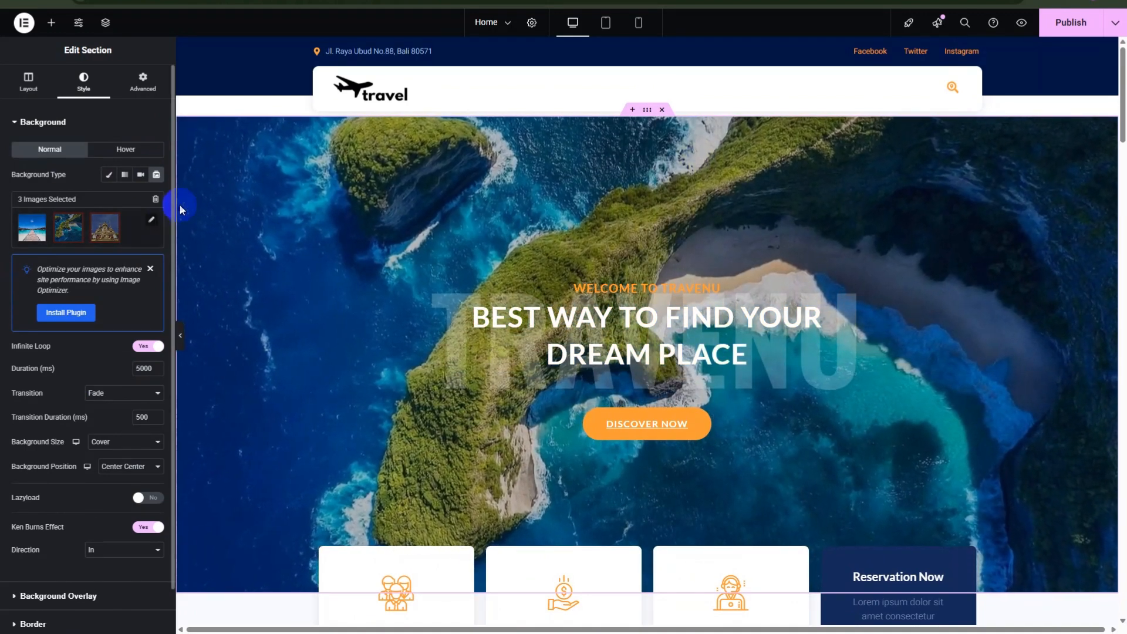
pyautogui.click(106, 228)
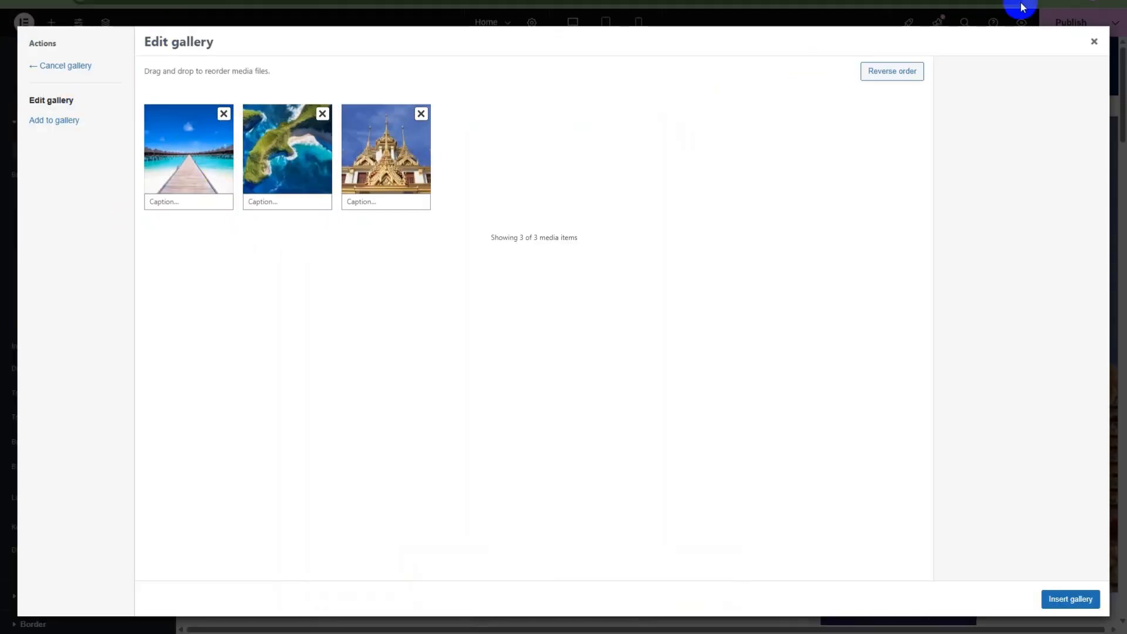
pyautogui.click(1095, 43)
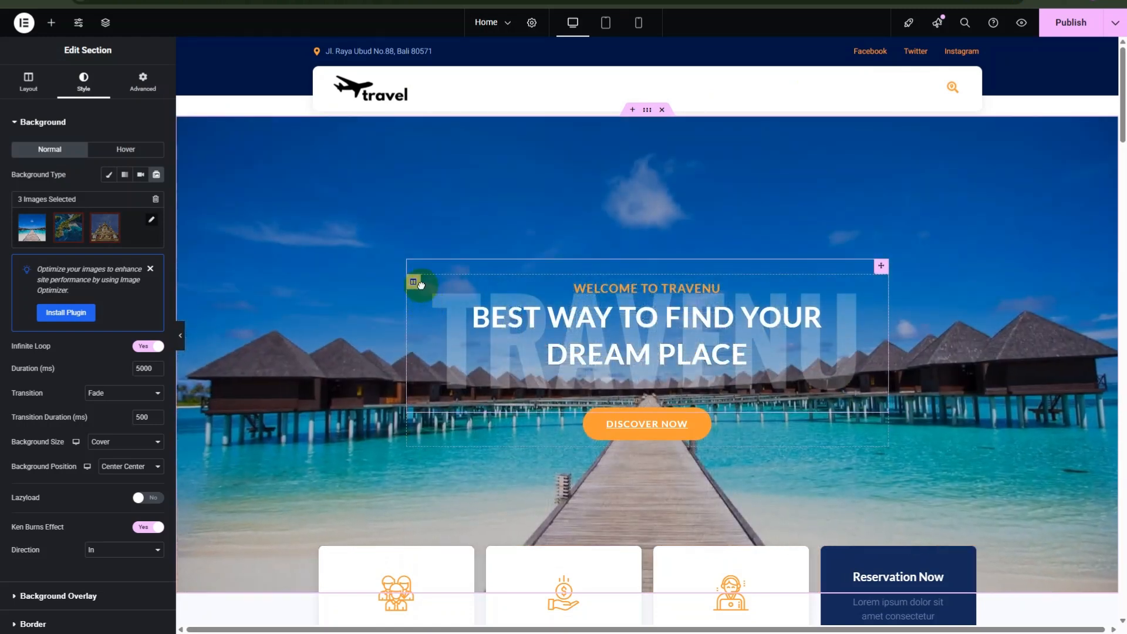
# Step: Delete the large faded Travenu heading in the hero section and change the small orange heading to "Welcome to Travels"
pyautogui.click(421, 285)
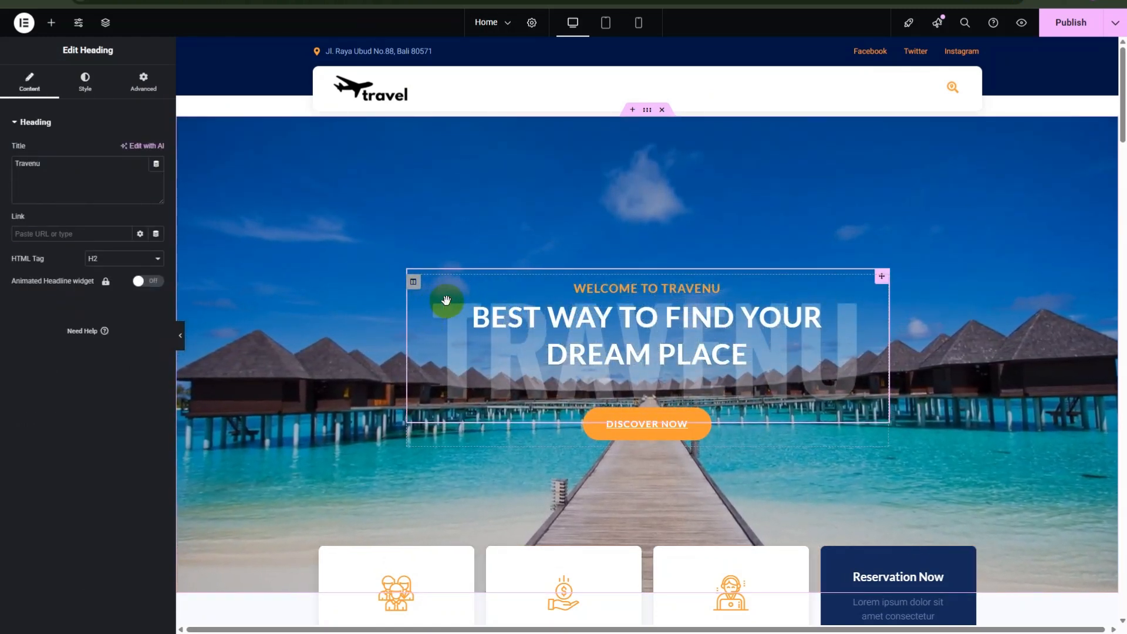
pyautogui.press('Delete')
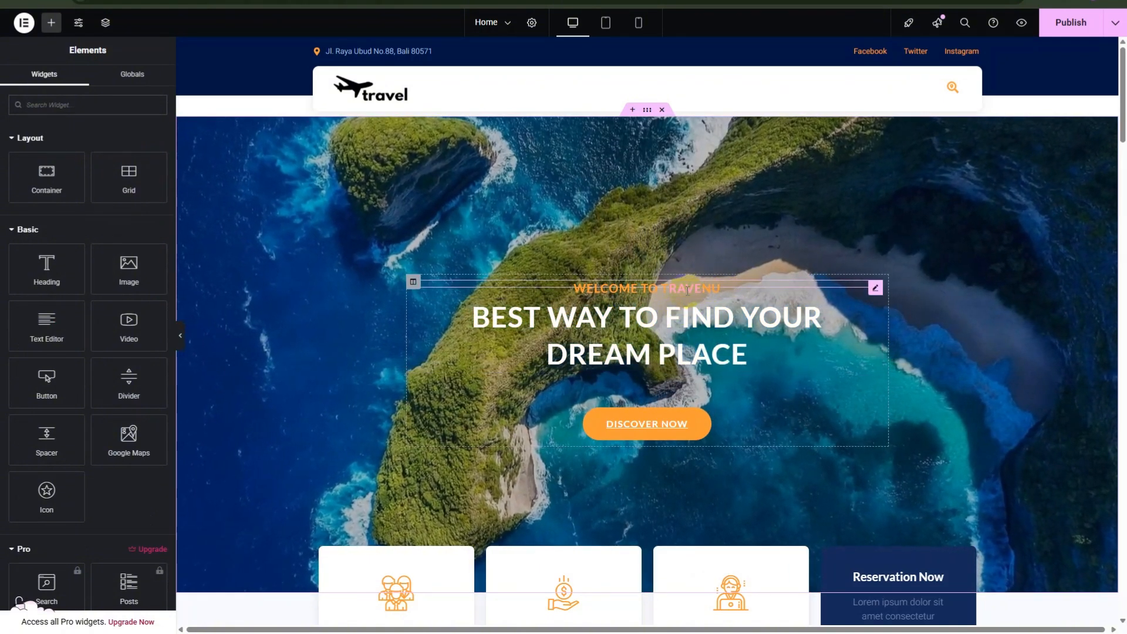
pyautogui.click(687, 290)
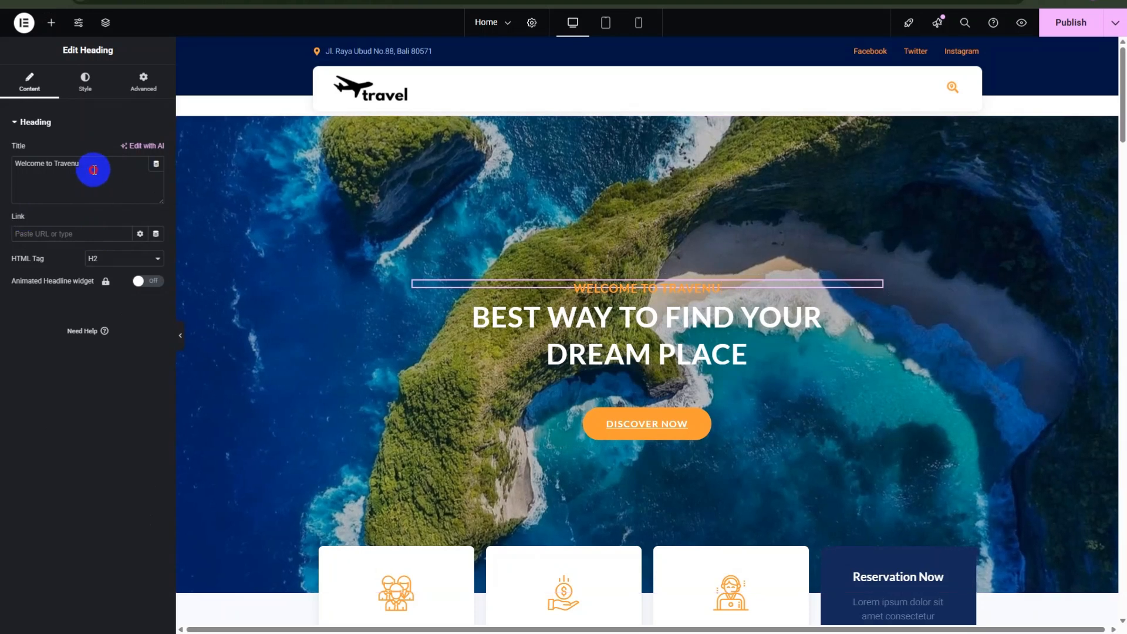
pyautogui.moveTo(93, 168); pyautogui.dragTo(57, 170)
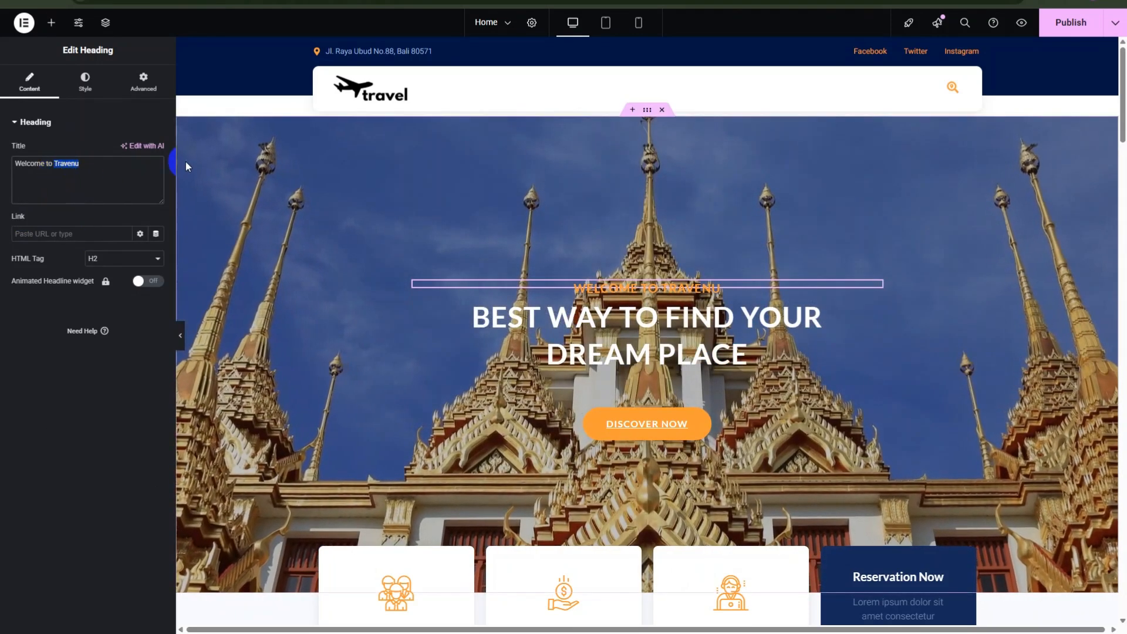
pyautogui.write('Travels')
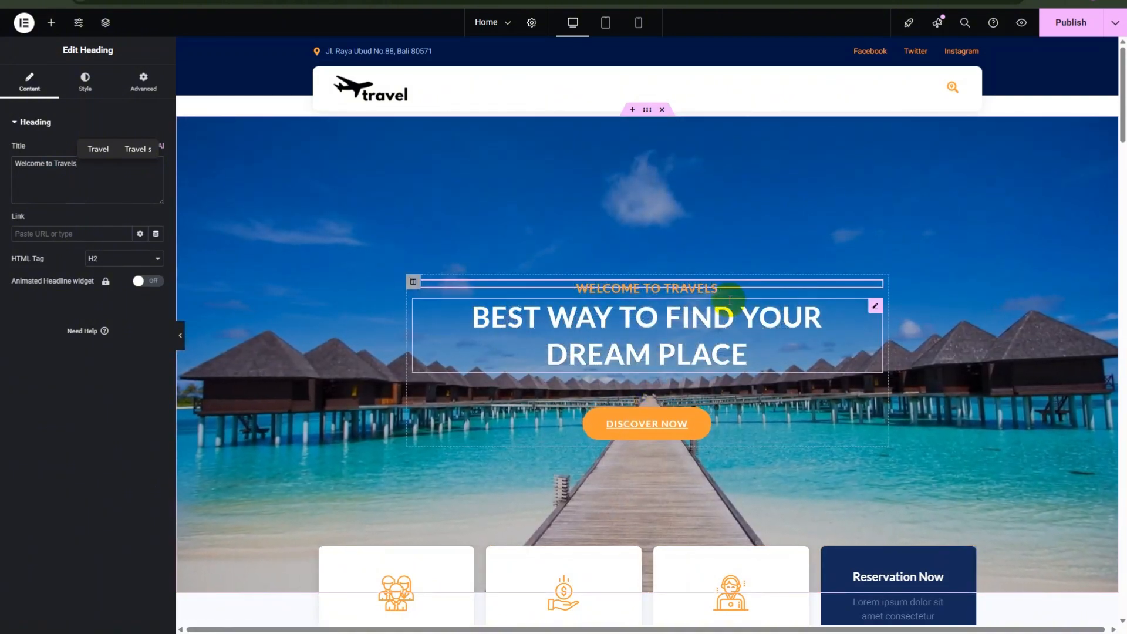
# Step: Review the Home page's sections from the service cards through destinations, travel packages, tourist feedback and blog to the newsletter and footer
pyautogui.scroll(-3, 729, 299)
pyautogui.scroll(-2, 729, 299)
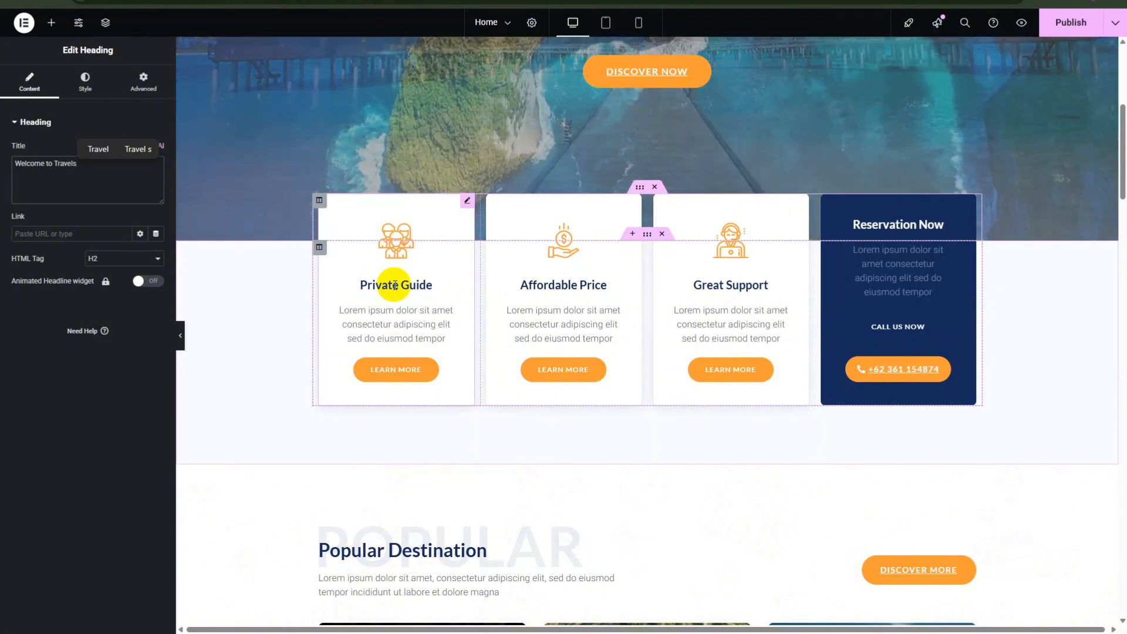
pyautogui.scroll(-4, 511, 288)
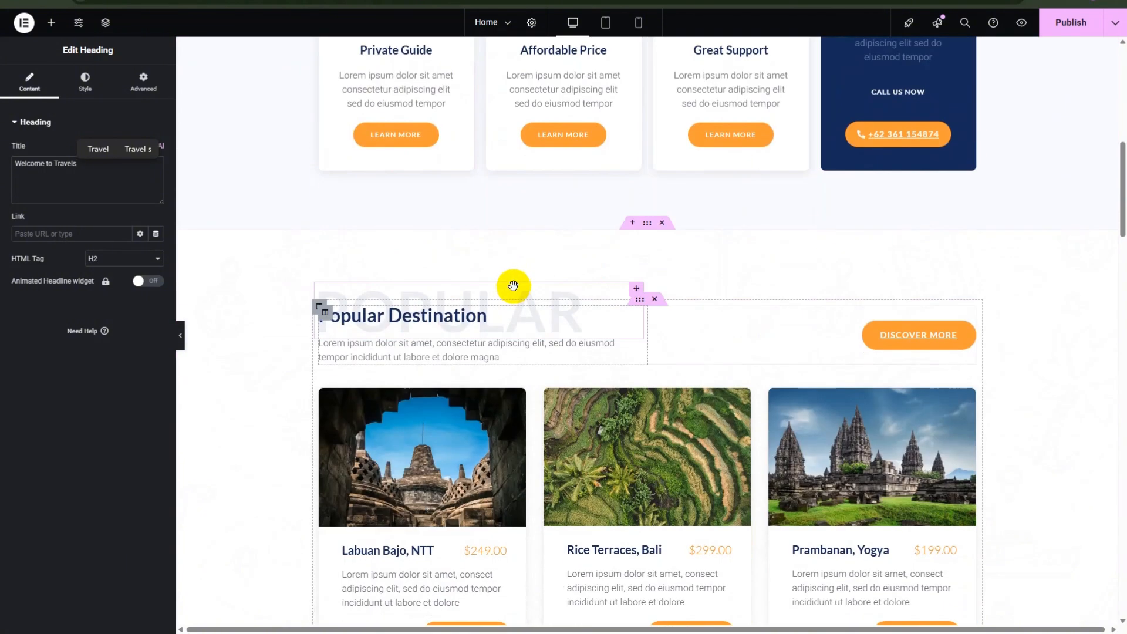
pyautogui.scroll(-4, 377, 285)
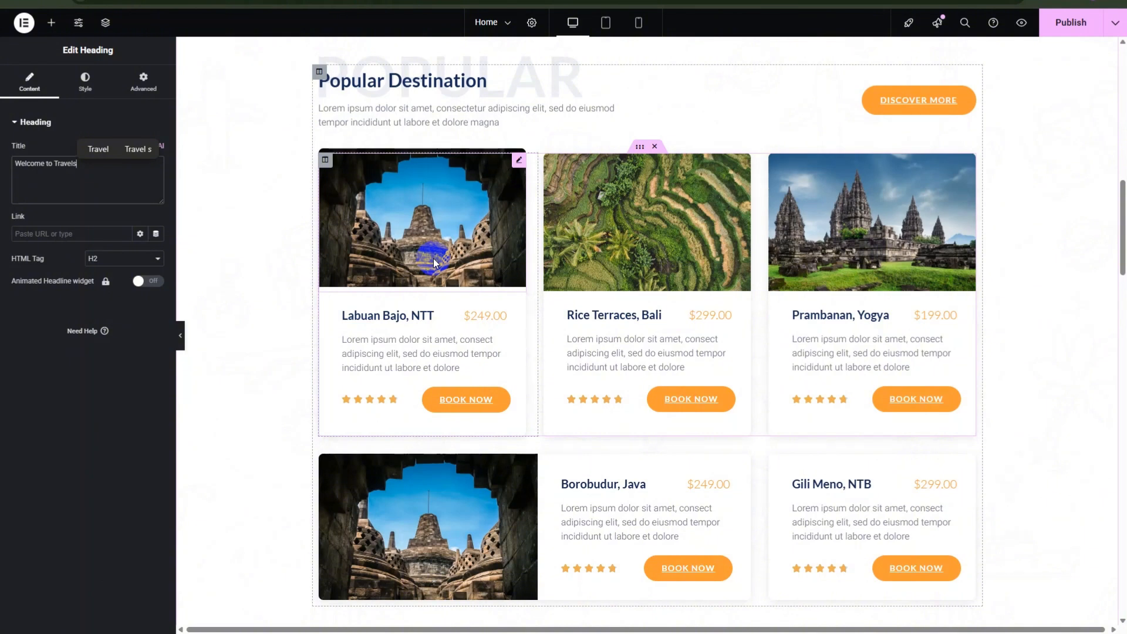
pyautogui.scroll(-4, 496, 246)
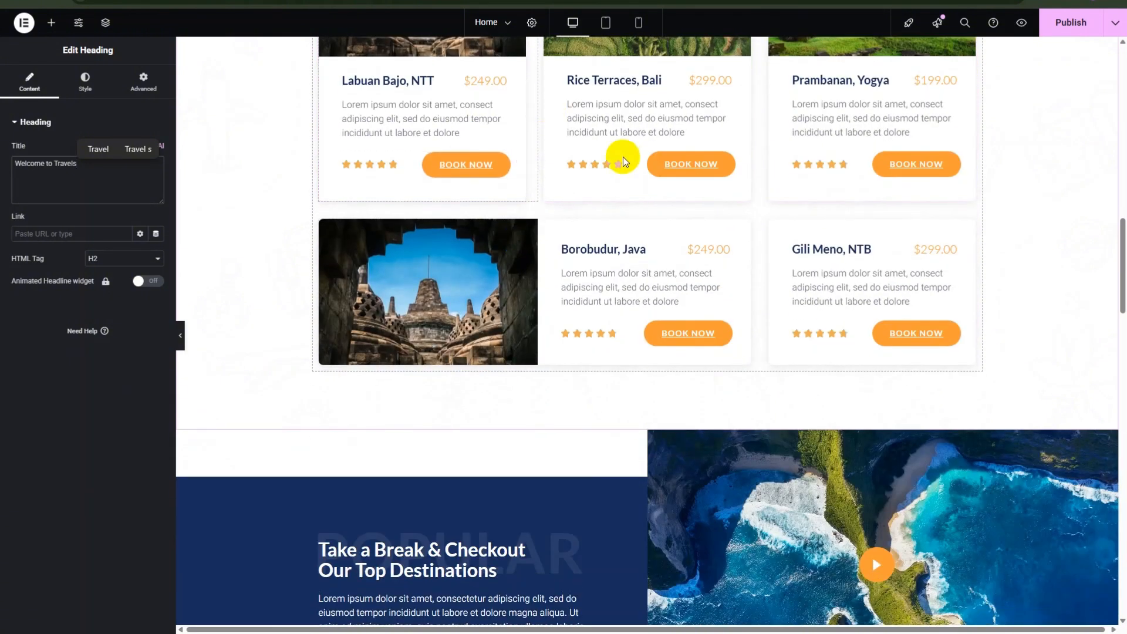
pyautogui.scroll(-5, 551, 226)
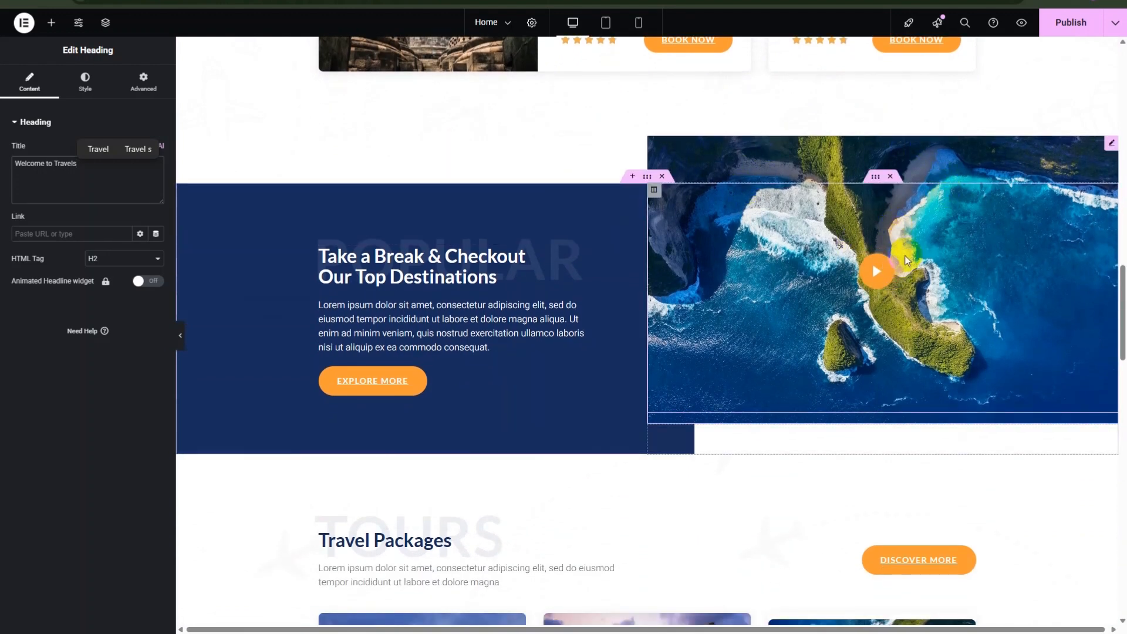
pyautogui.scroll(-7, 904, 256)
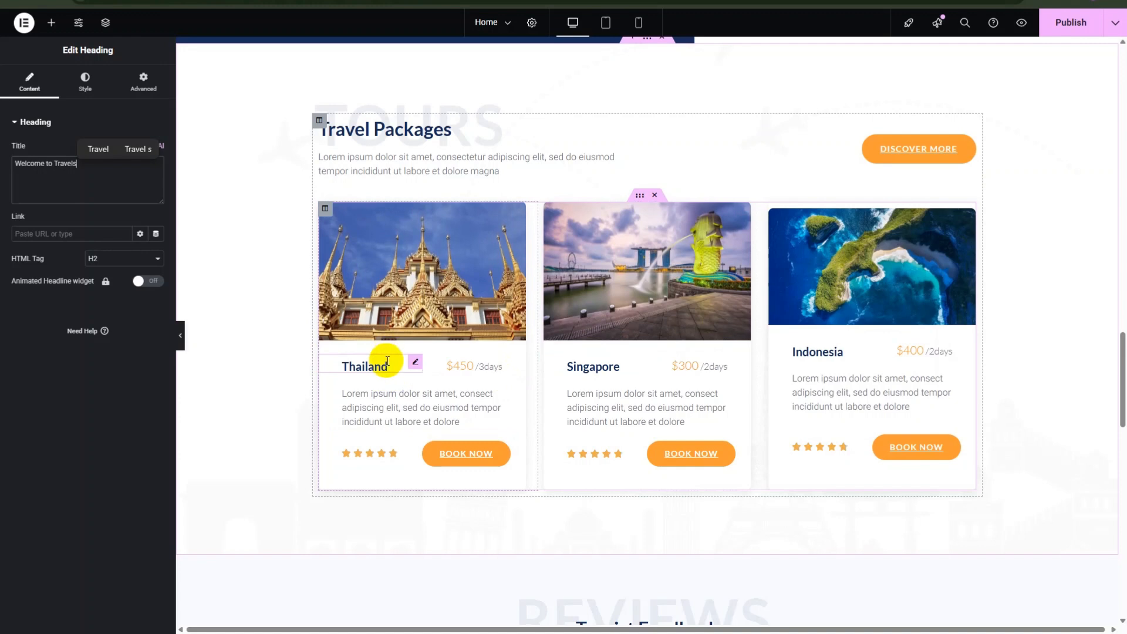
pyautogui.scroll(-5, 837, 300)
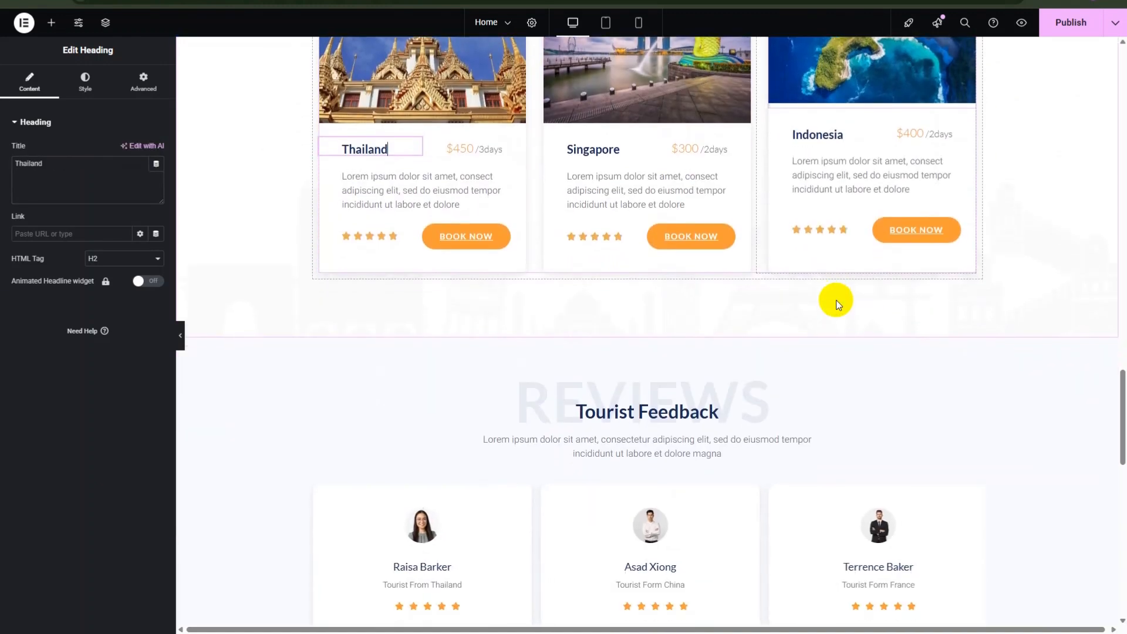
pyautogui.scroll(-2, 663, 335)
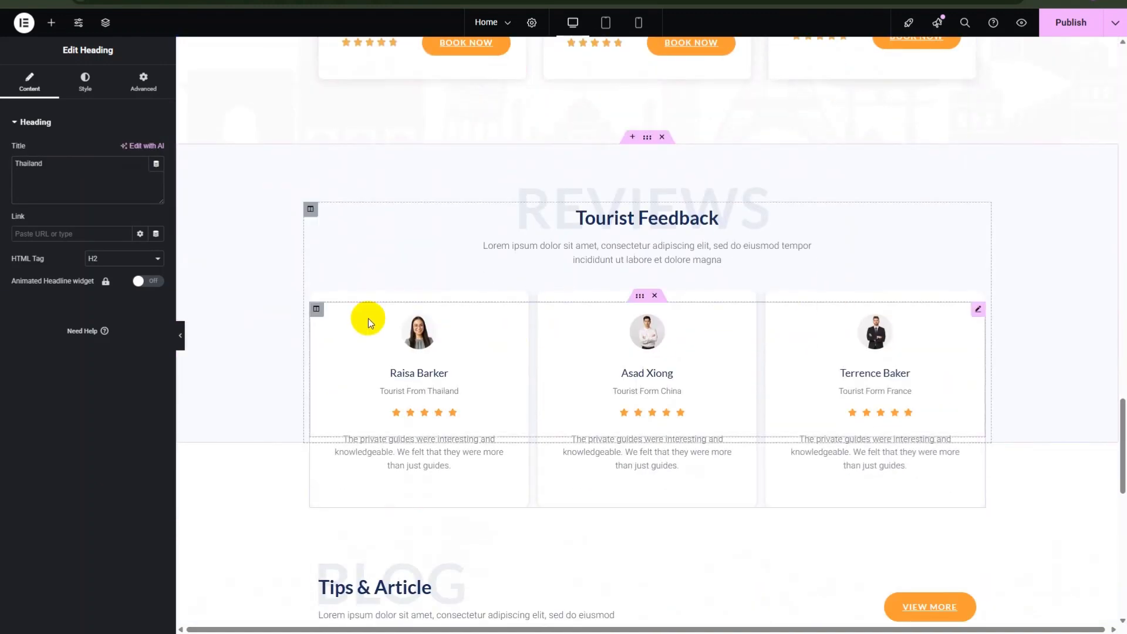
pyautogui.scroll(-1, 665, 376)
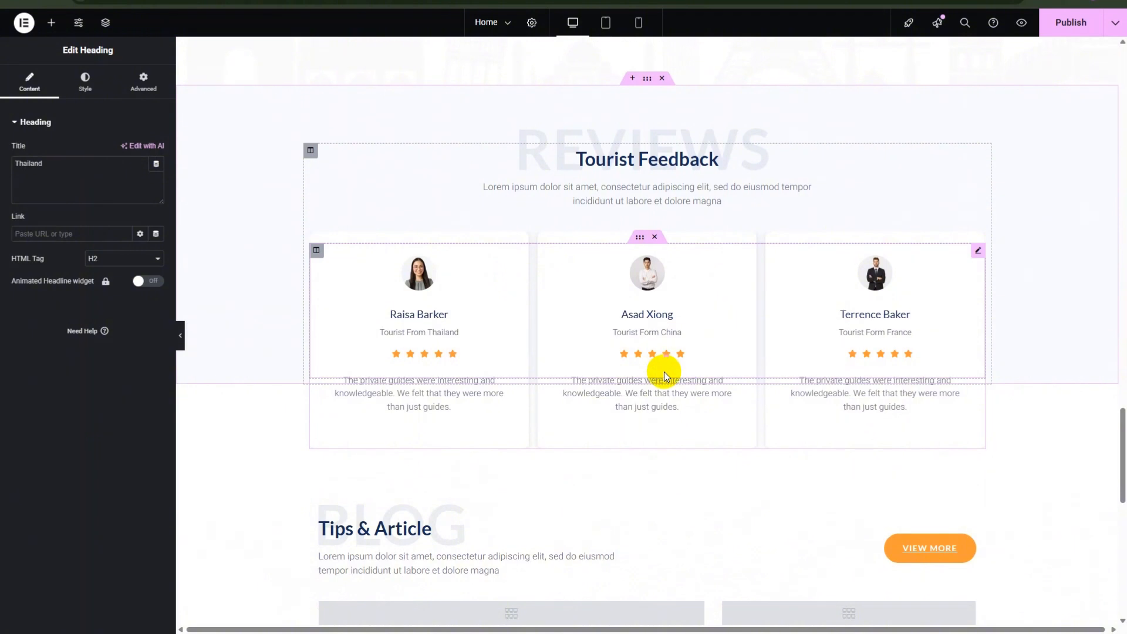
pyautogui.scroll(-4, 664, 372)
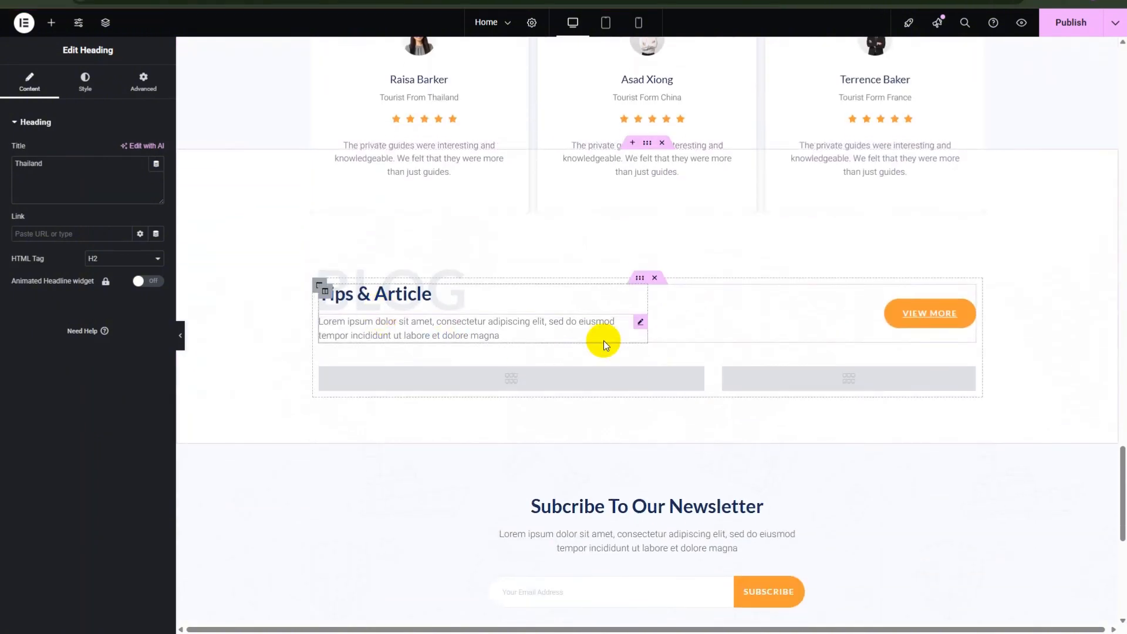
pyautogui.scroll(-6, 599, 351)
# Step: Publish the Home page
pyautogui.scroll(20, 621, 318)
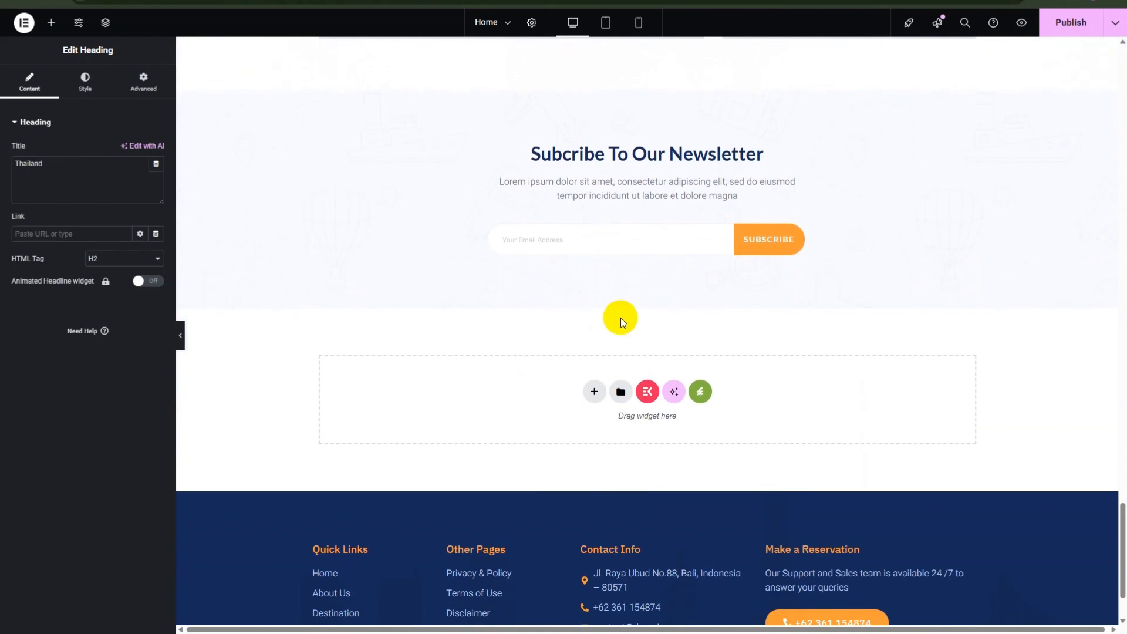
pyautogui.scroll(20, 621, 318)
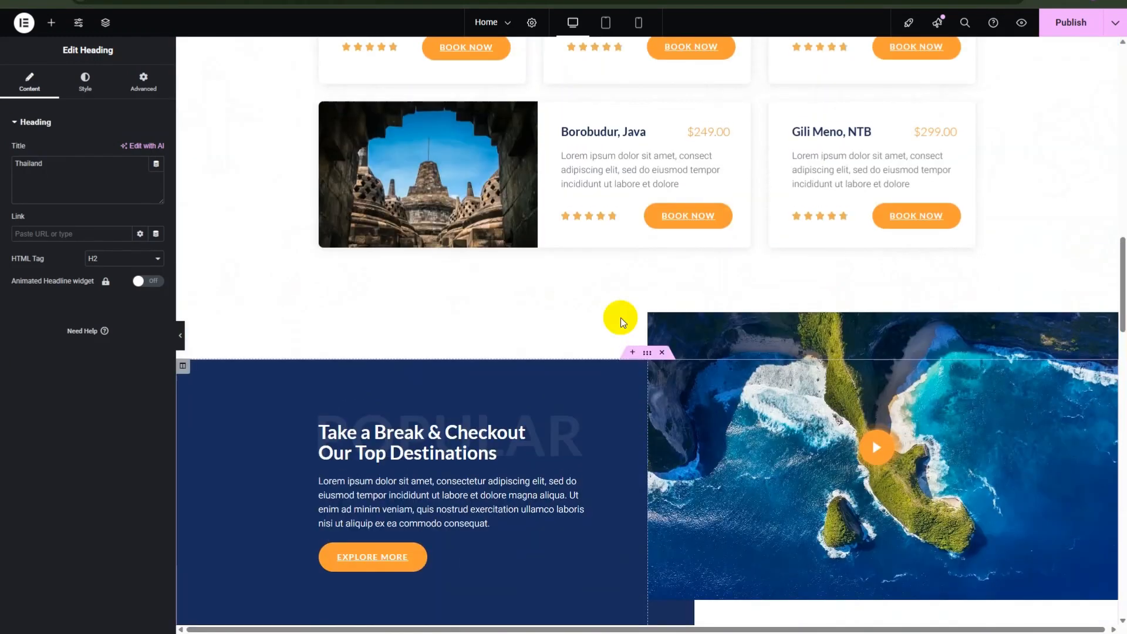
pyautogui.scroll(5, 621, 319)
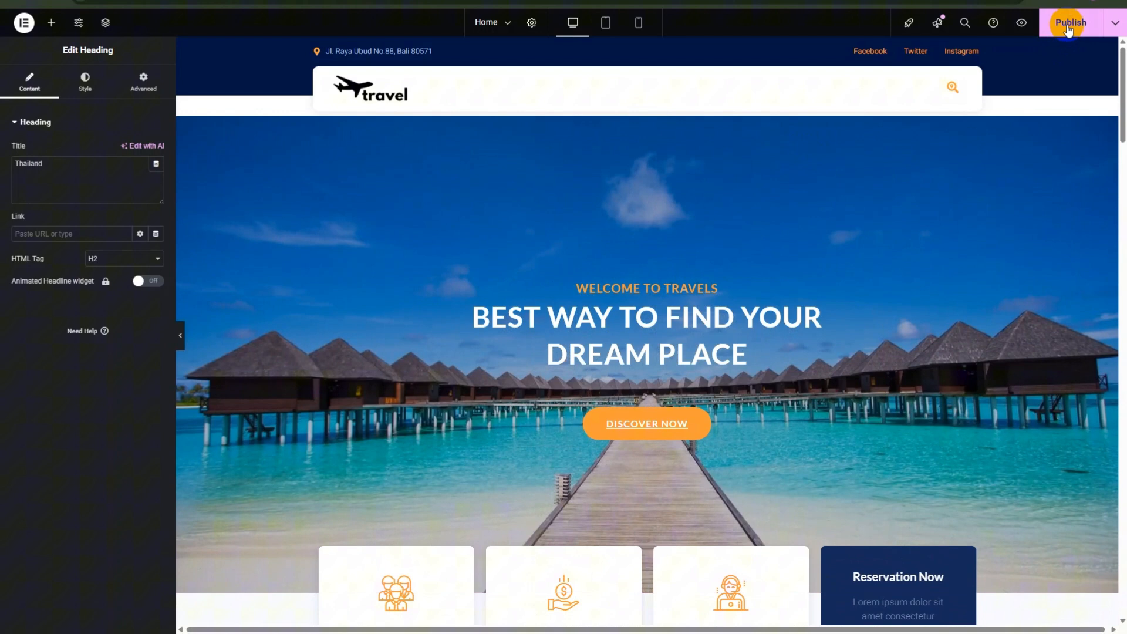
pyautogui.click(1068, 26)
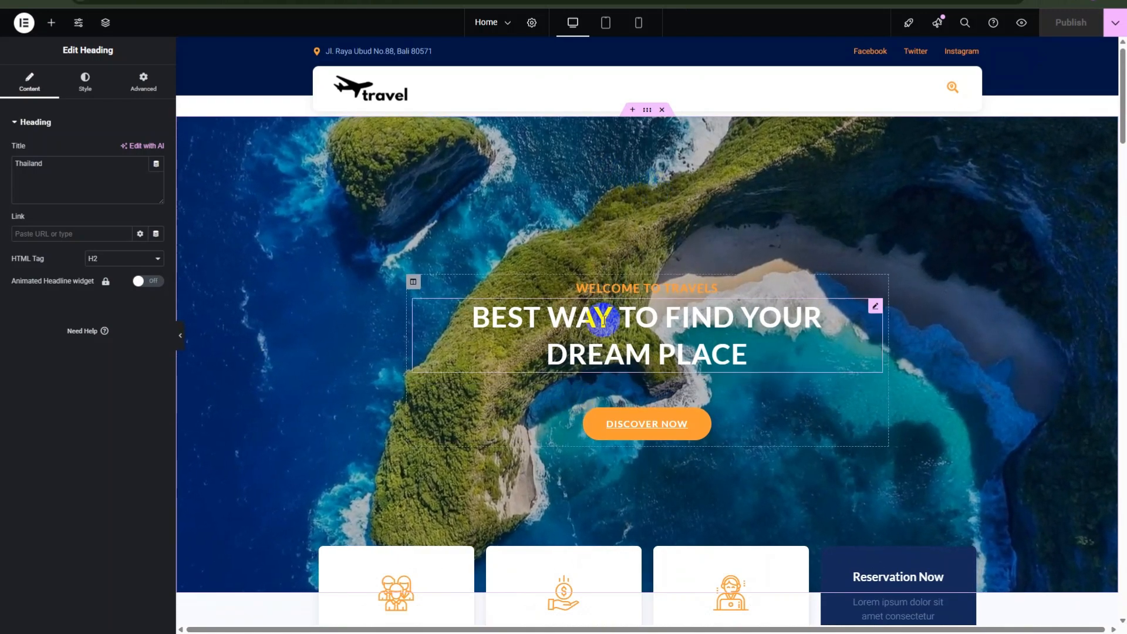
pyautogui.scroll(-3, 606, 323)
pyautogui.scroll(3, 607, 323)
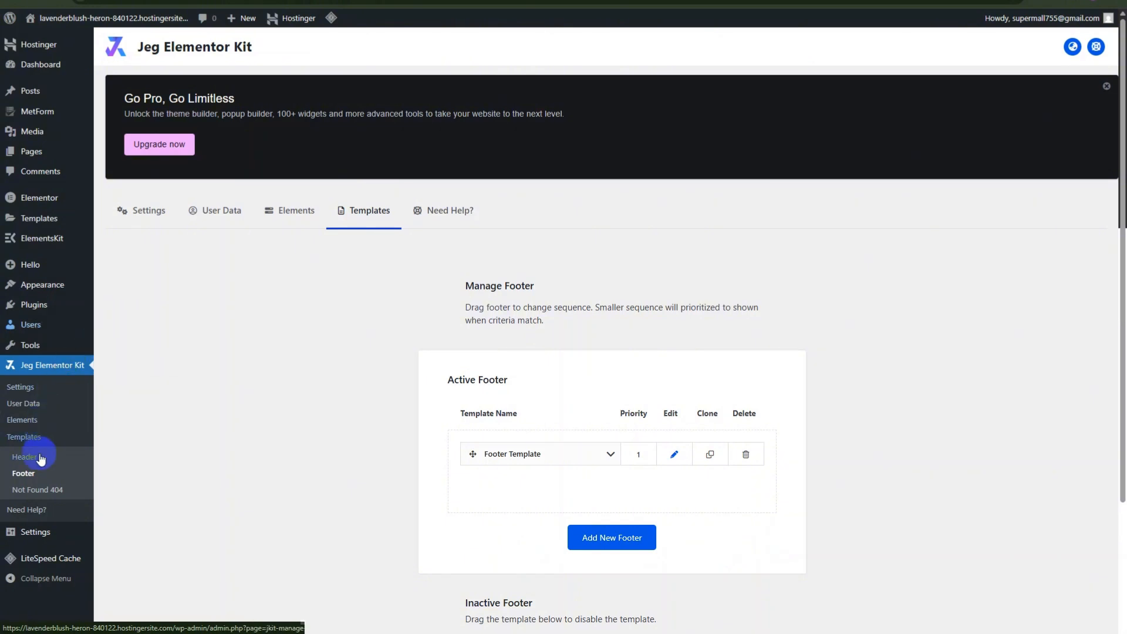
# Step: In the WordPress Reading settings, make the homepage display a static page, choose Home as the homepage, and save the changes
pyautogui.moveTo(40, 533)
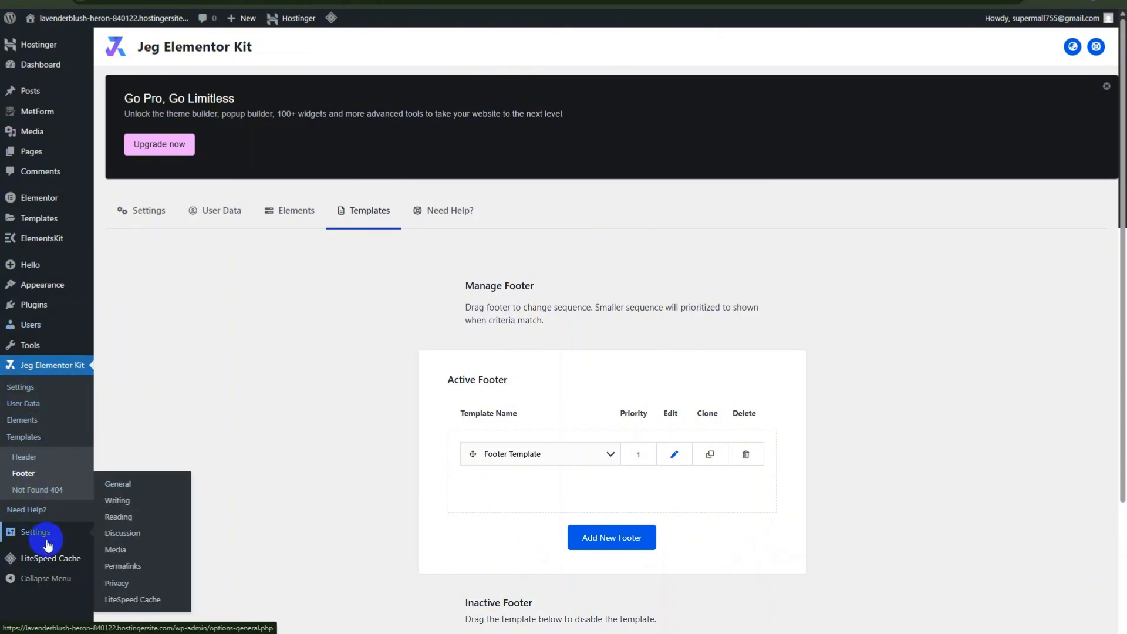
pyautogui.click(128, 516)
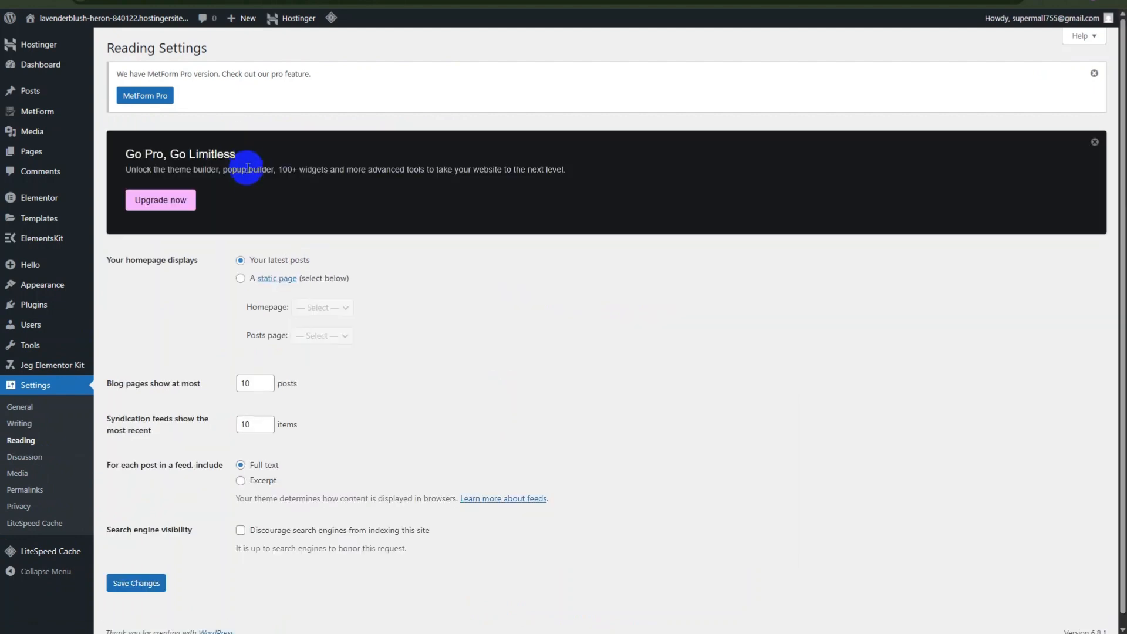
pyautogui.click(241, 280)
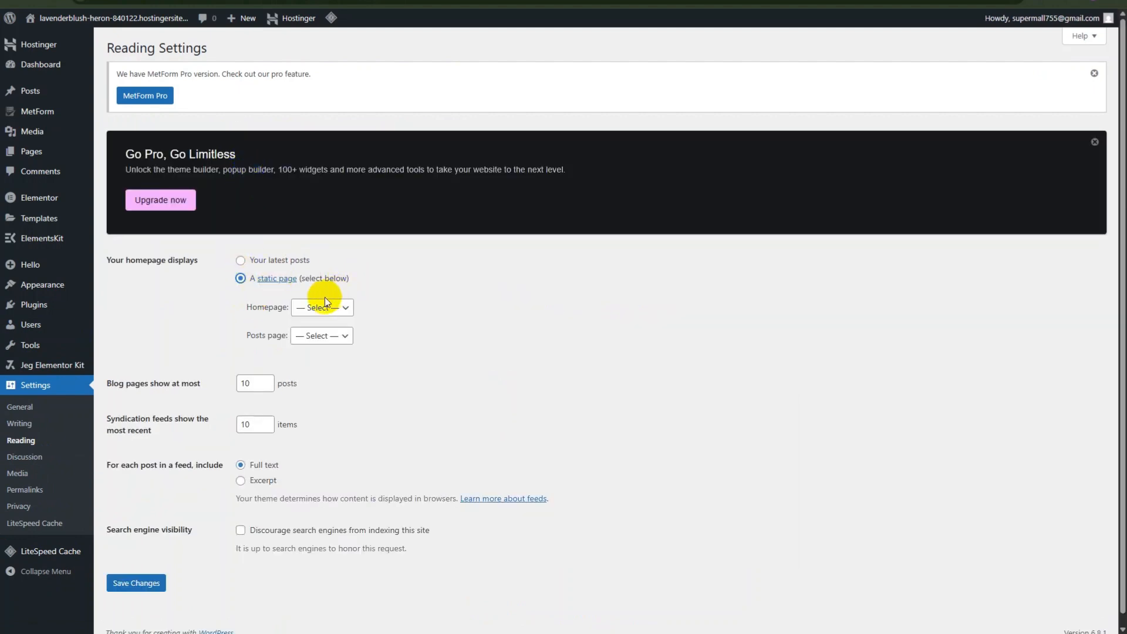
pyautogui.click(339, 311)
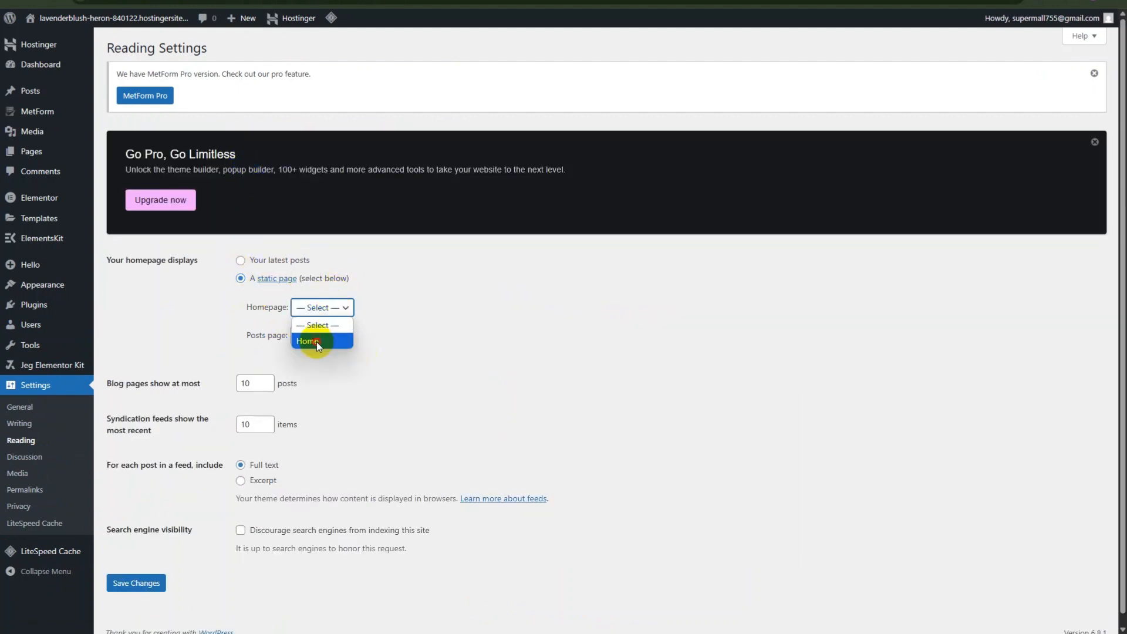
pyautogui.click(134, 587)
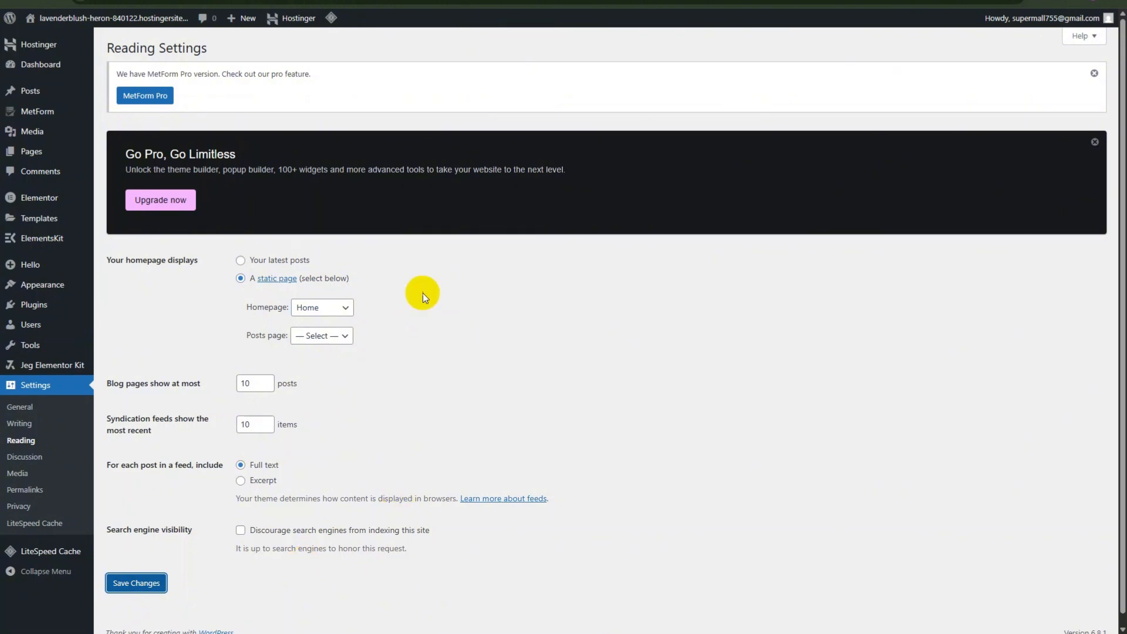
pyautogui.scroll(-1, 317, 437)
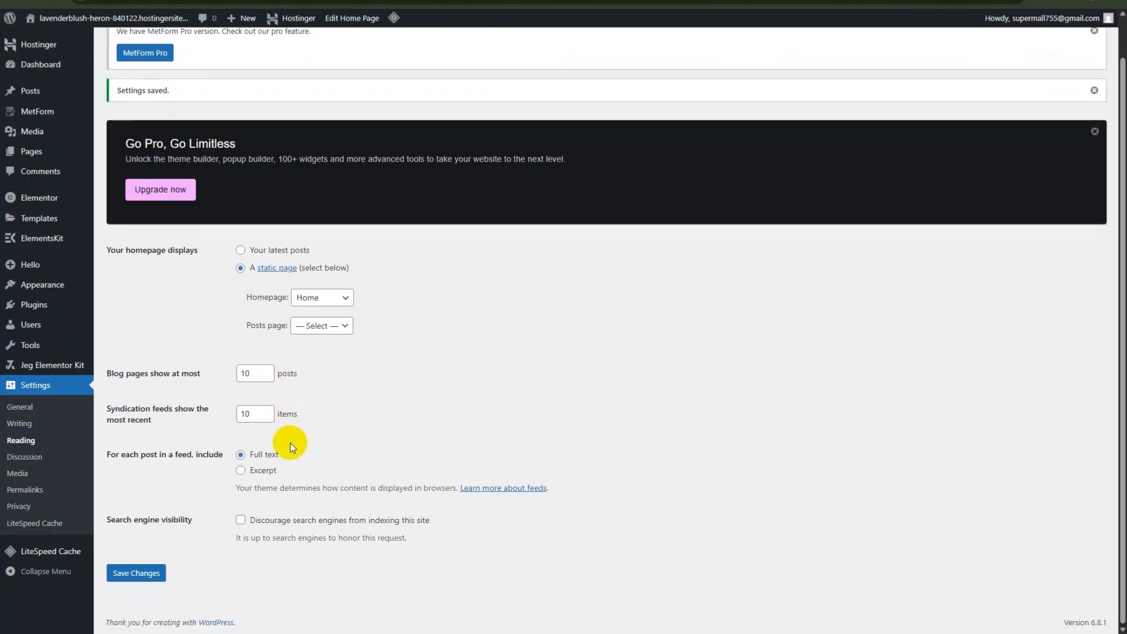
pyautogui.scroll(1, 290, 443)
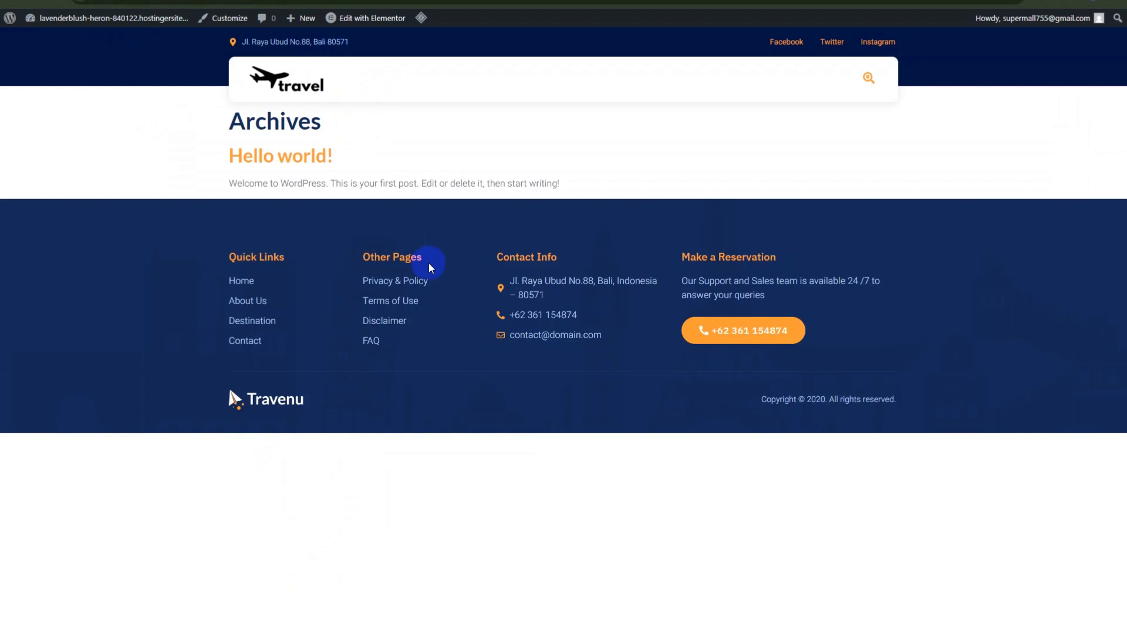
# Step: Reload the live site and look over its homepage
pyautogui.press('F5')
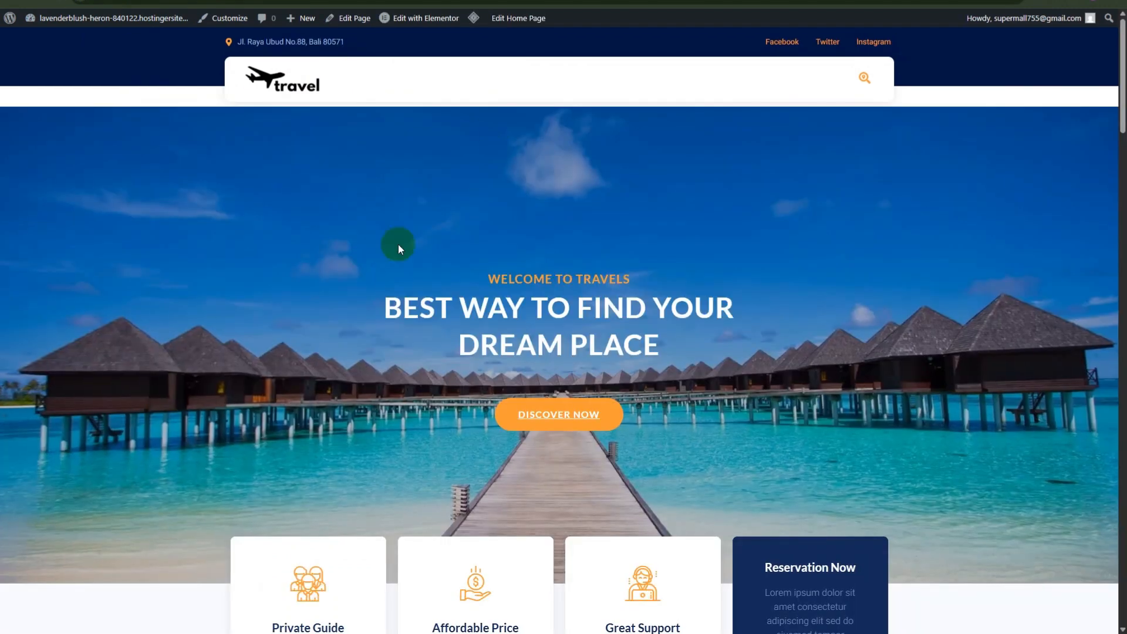
pyautogui.scroll(-6, 396, 316)
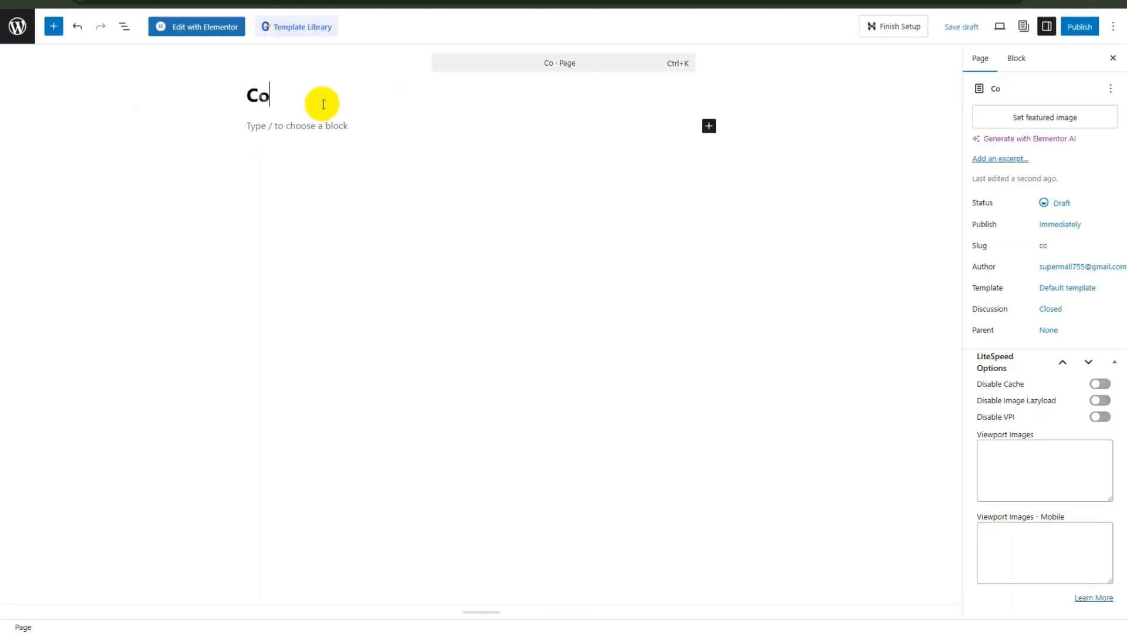
# Step: Title the new page "Contact Us" and publish it
pyautogui.write('natc')
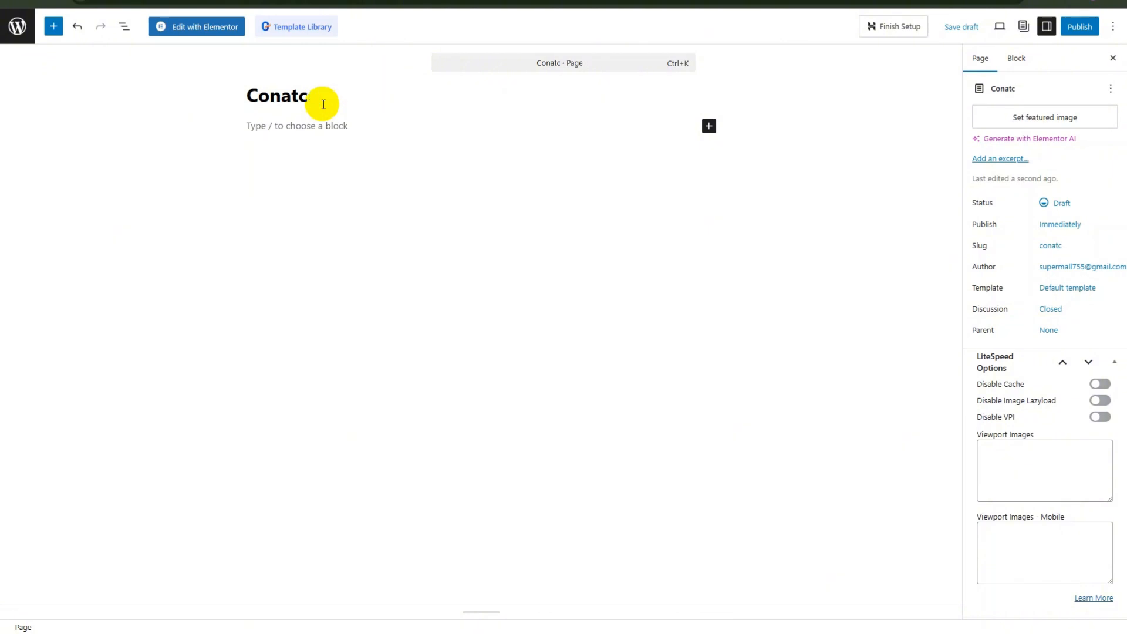
pyautogui.press('BackSpace')
pyautogui.press('BackSpace')
pyautogui.press('BackSpace')
pyautogui.write('ta')
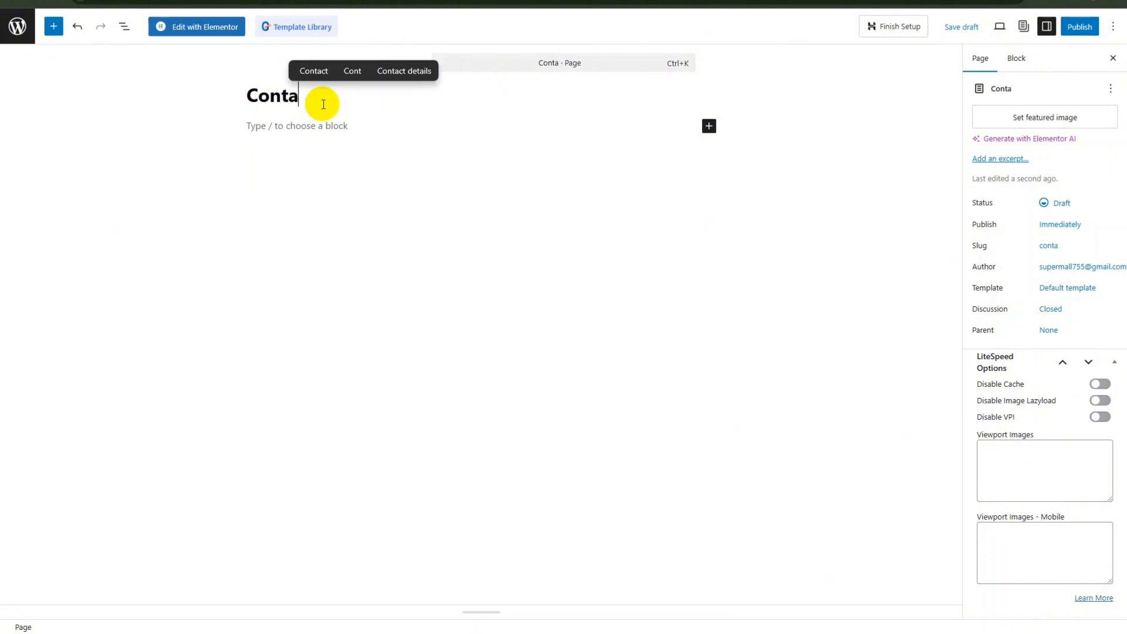
pyautogui.write('ct US')
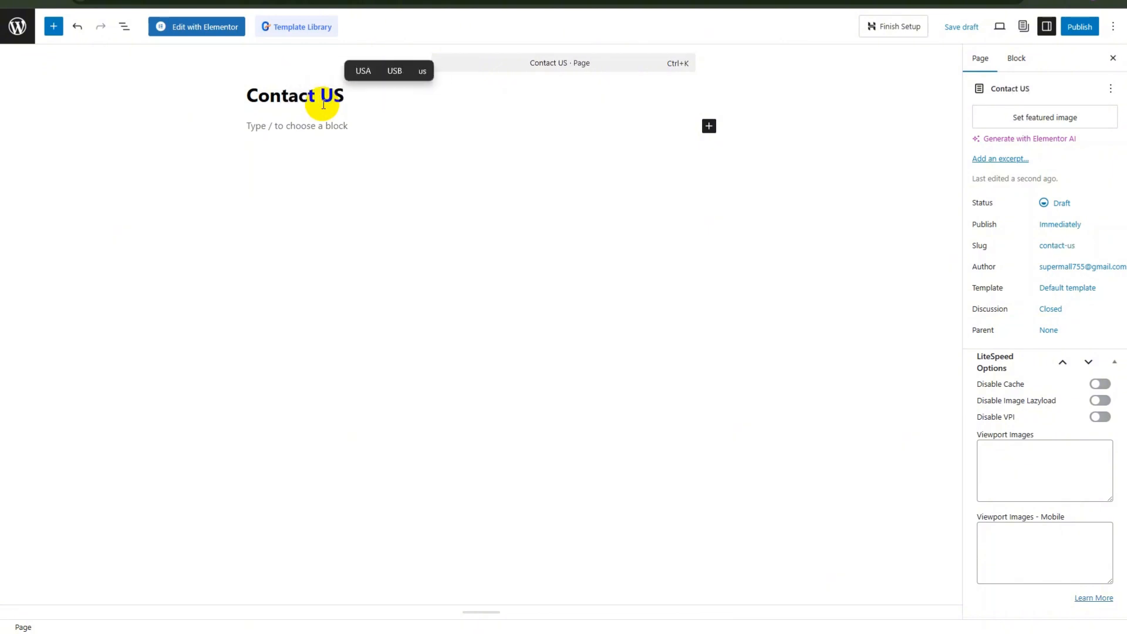
pyautogui.press('BackSpace')
pyautogui.write('s')
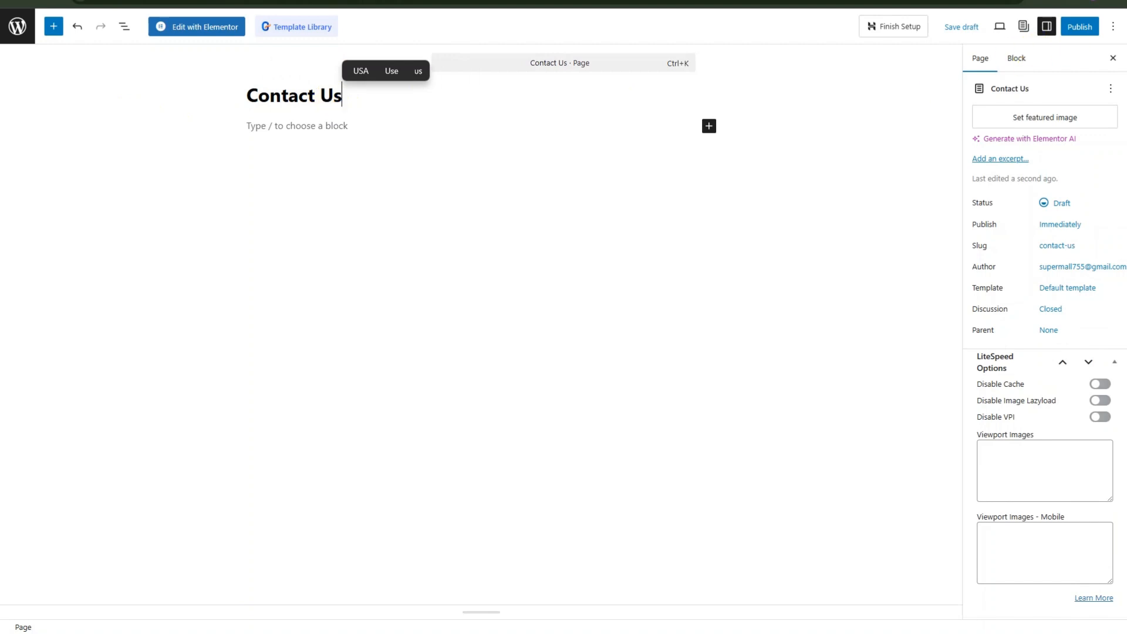
pyautogui.click(1081, 30)
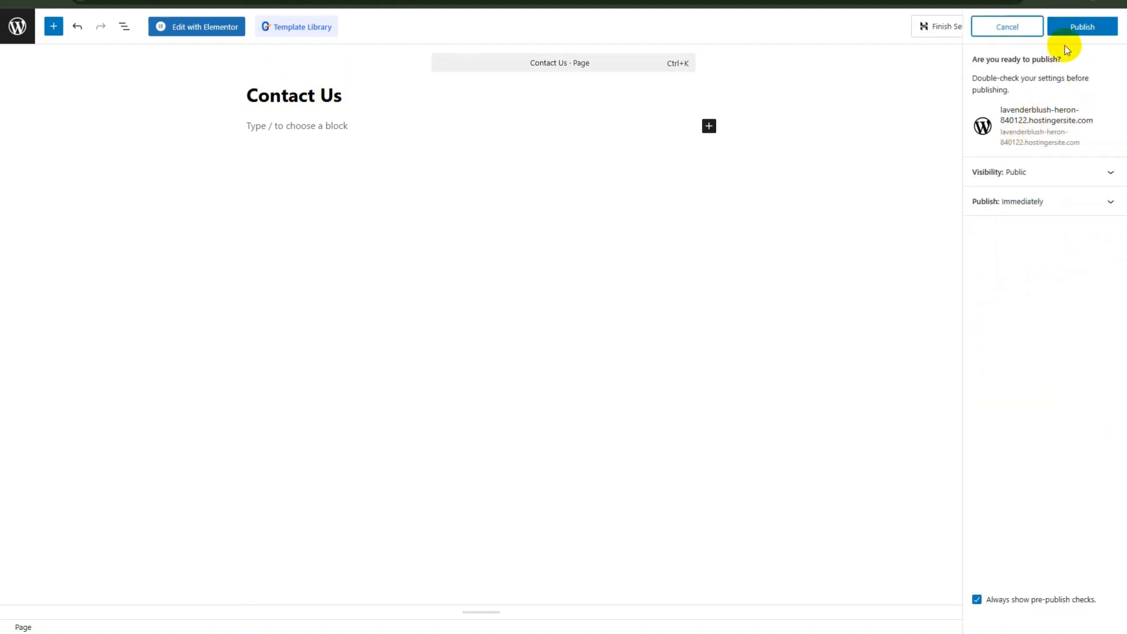
pyautogui.click(1083, 31)
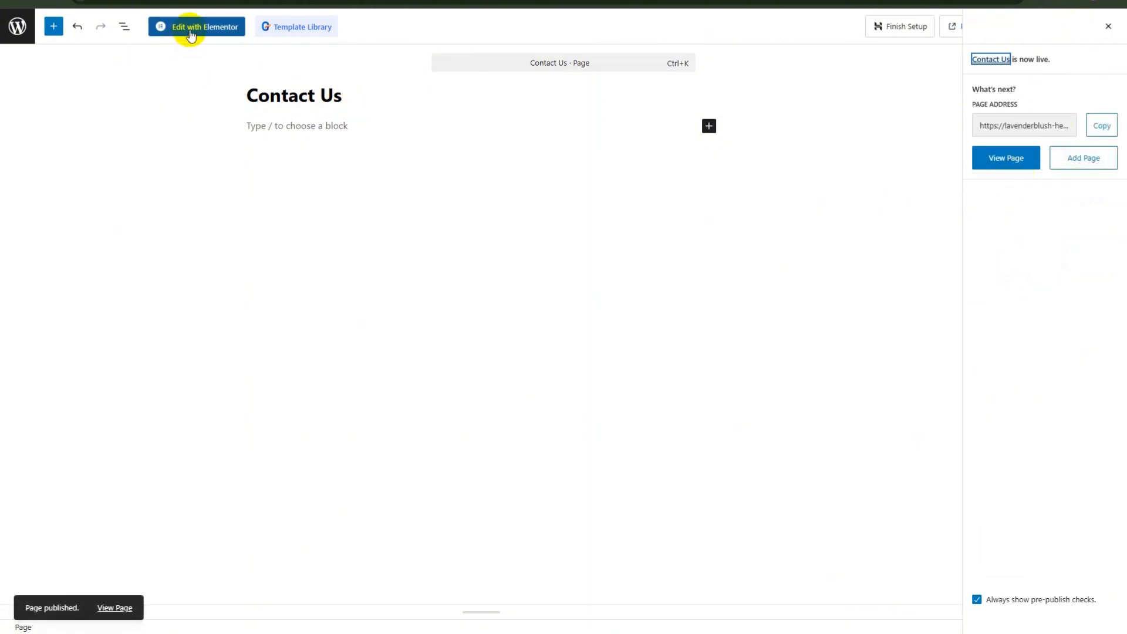
# Step: Open the Contact Us page in Elementor and insert the Contact template from the installed Travenu template kit
pyautogui.click(191, 34)
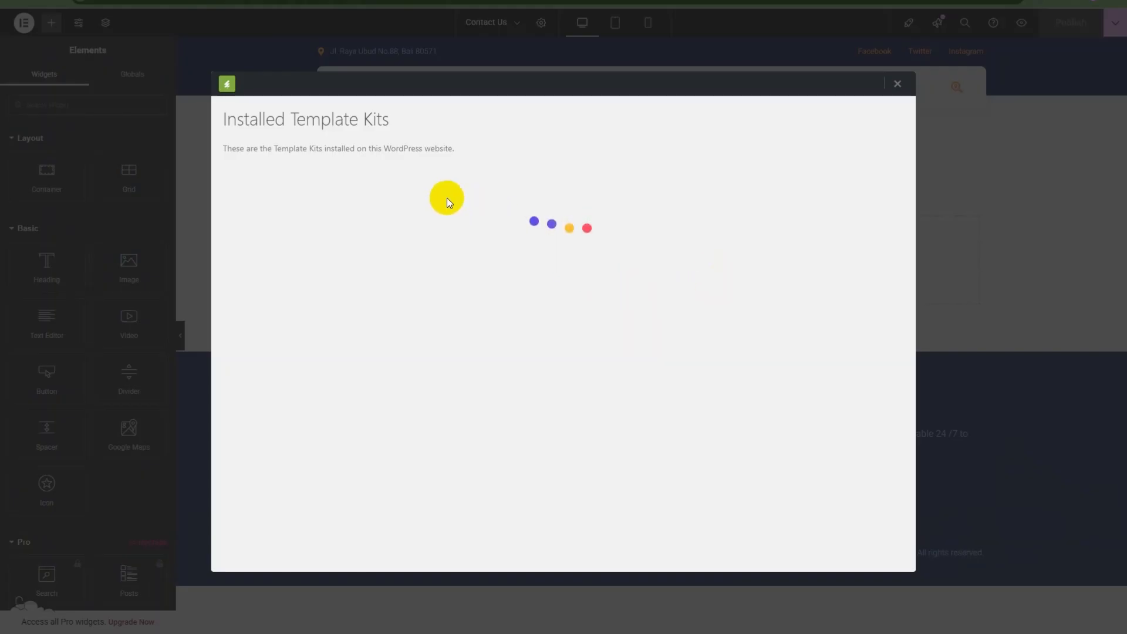
pyautogui.click(383, 252)
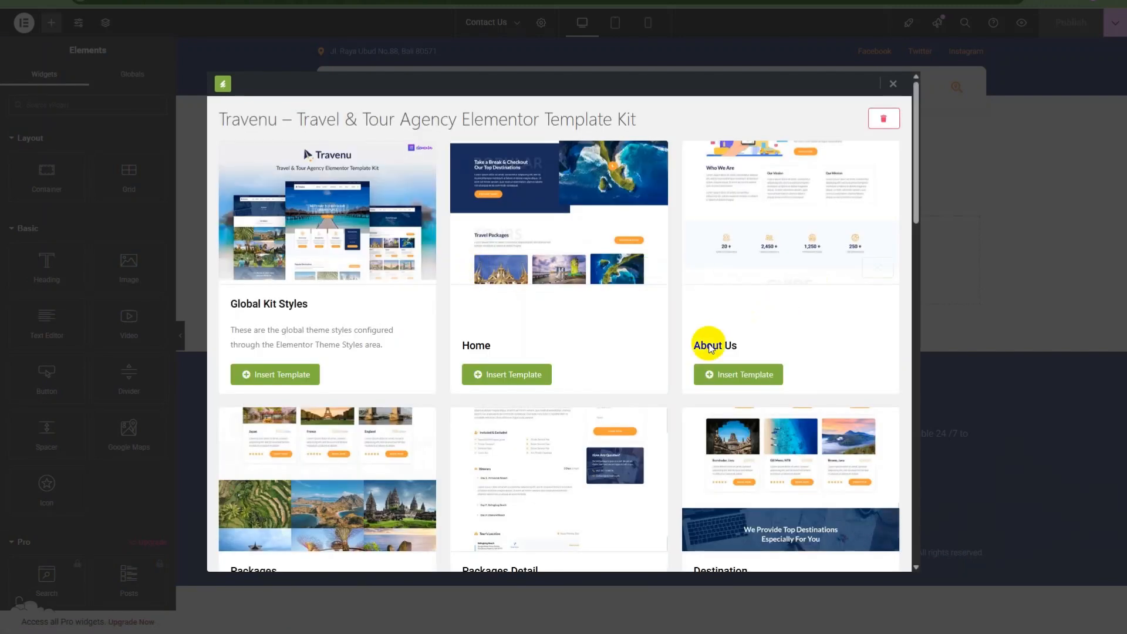
pyautogui.scroll(-4, 705, 346)
pyautogui.scroll(-6, 441, 337)
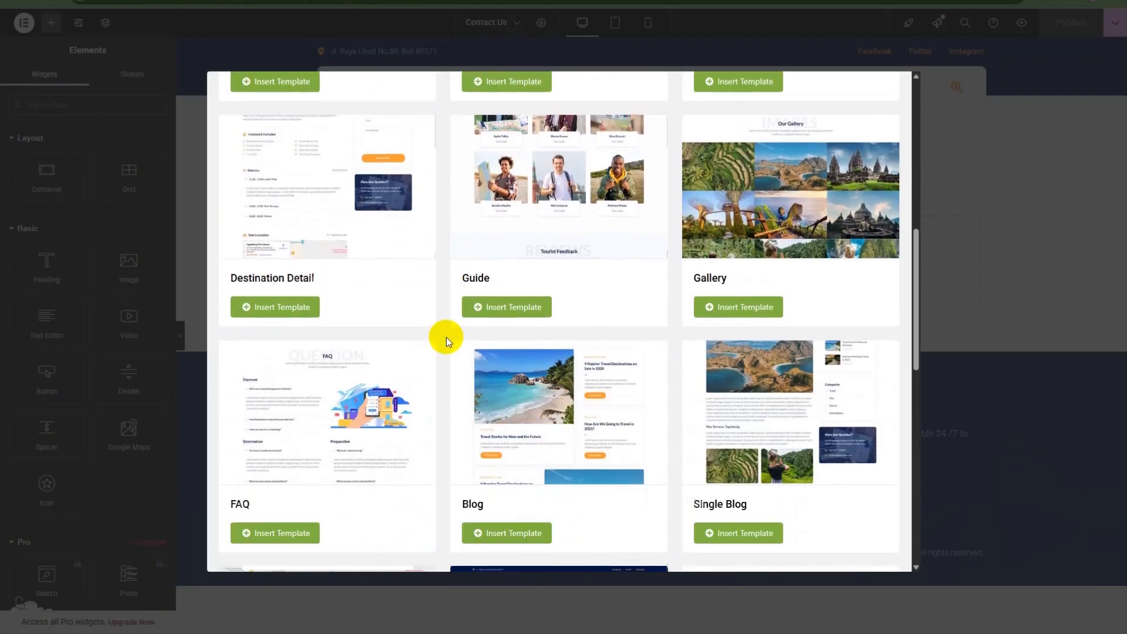
pyautogui.scroll(-4, 431, 316)
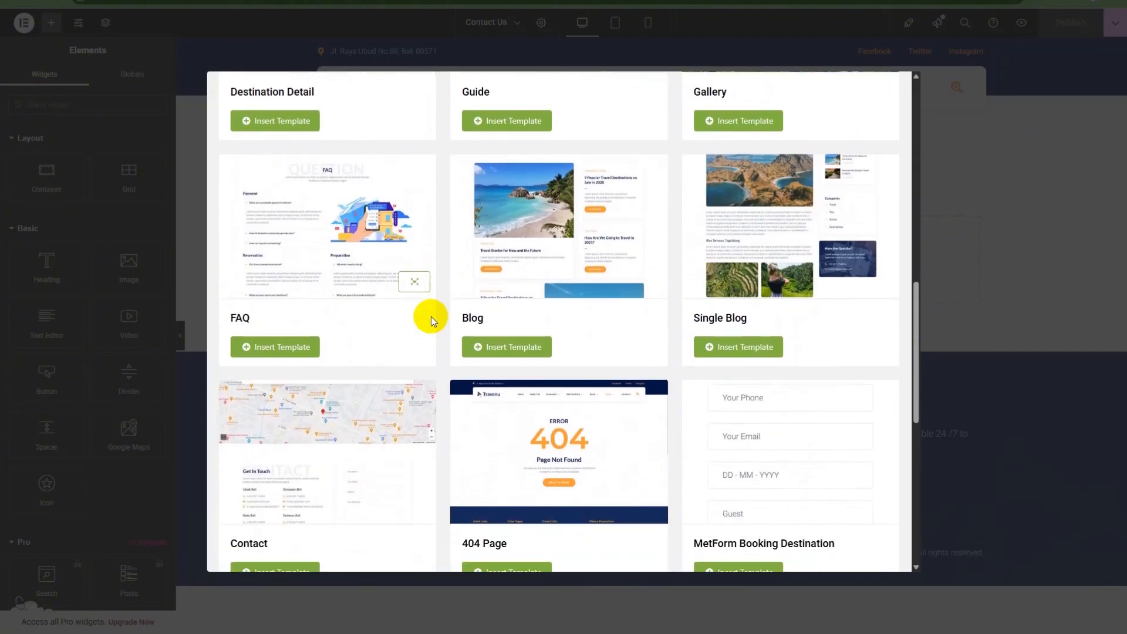
pyautogui.click(308, 458)
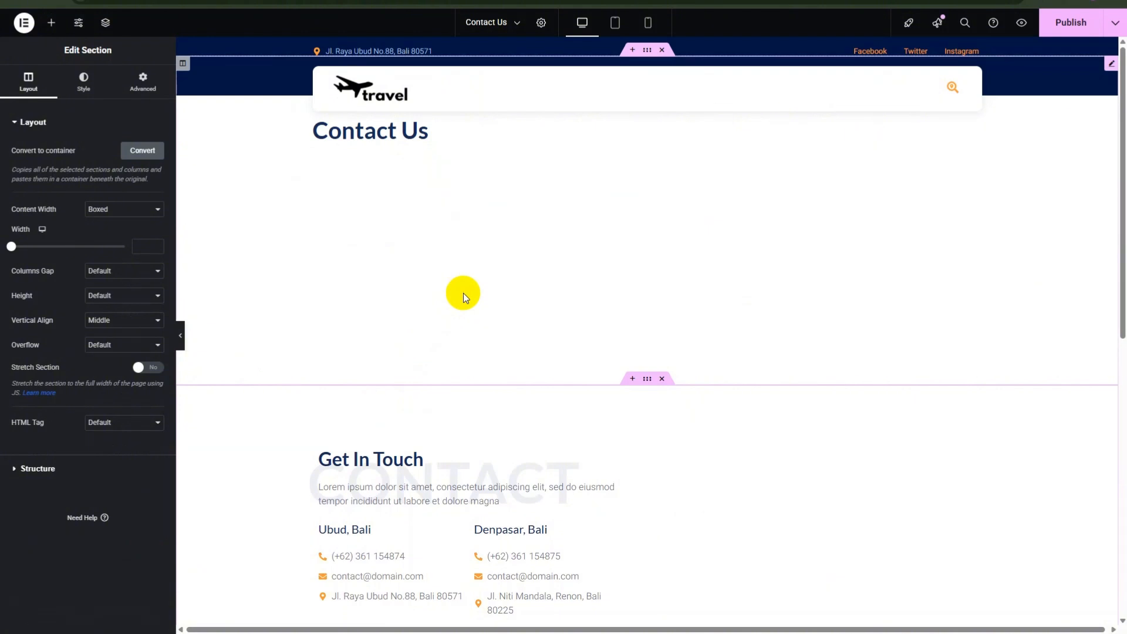
# Step: Review the inserted contact sections and inspect the empty column and MetForm widget beside the Get In Touch details
pyautogui.scroll(-5, 462, 295)
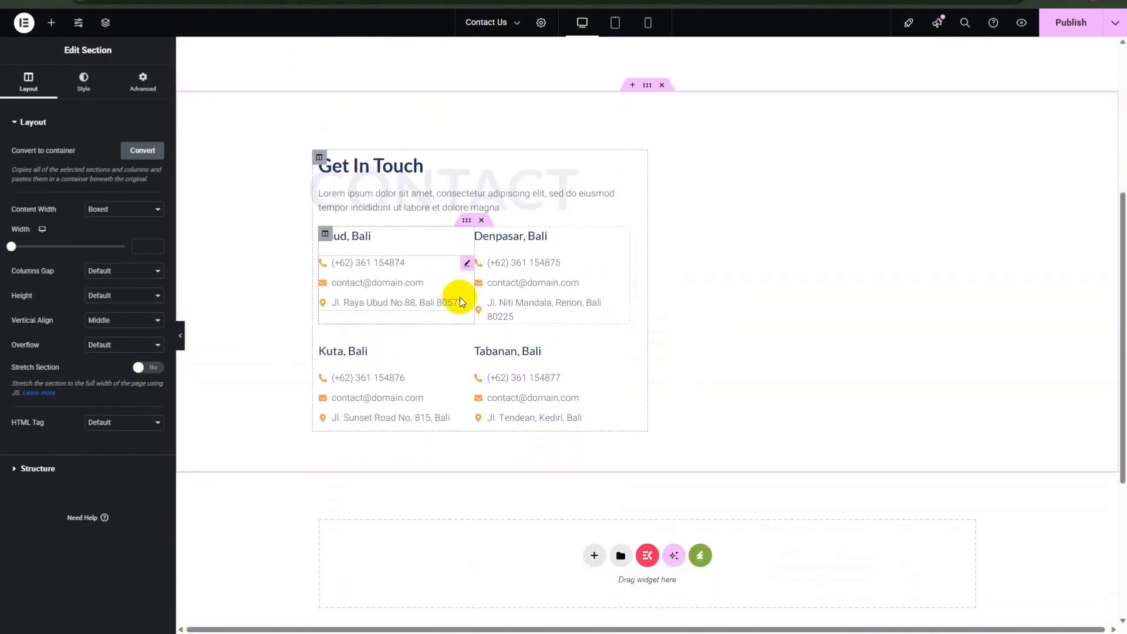
pyautogui.scroll(5, 605, 298)
pyautogui.scroll(-5, 604, 298)
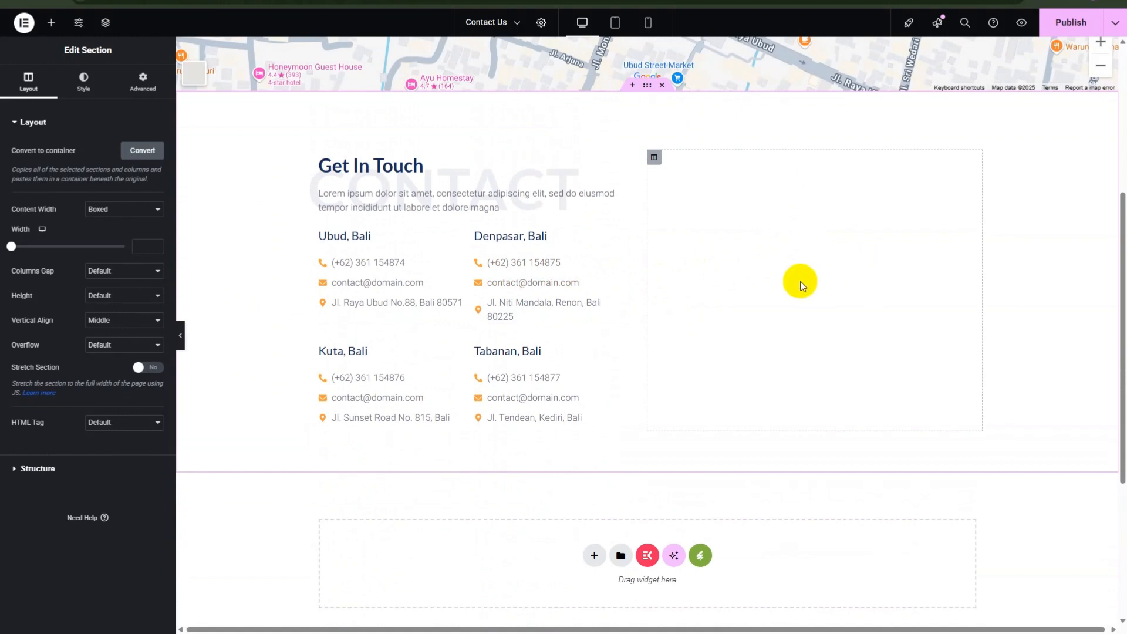
pyautogui.click(654, 158)
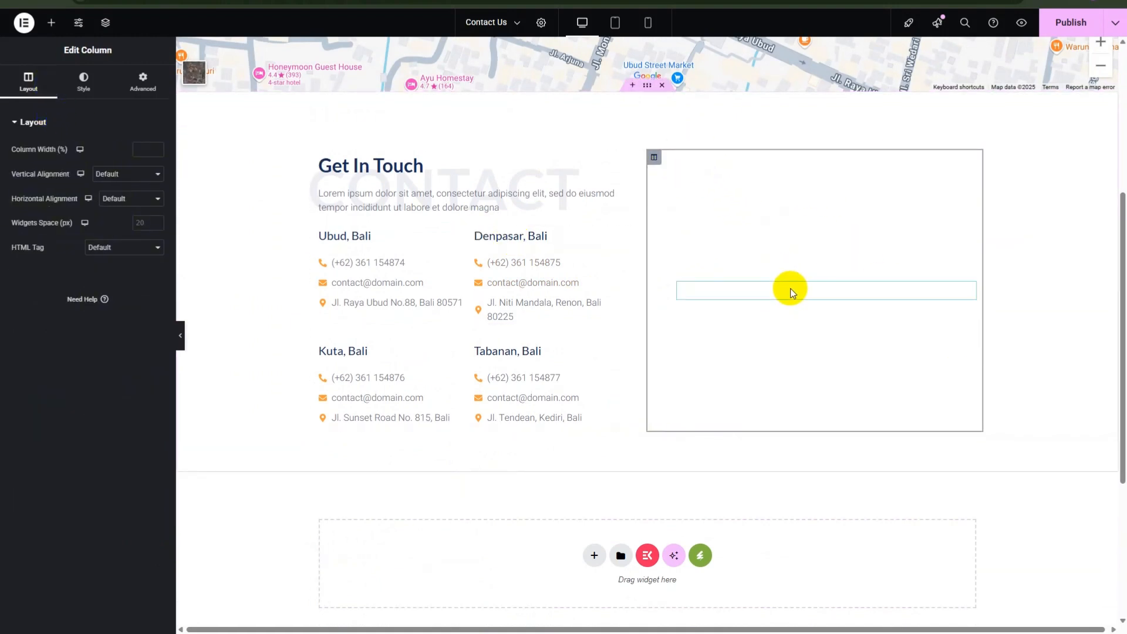
pyautogui.click(790, 289)
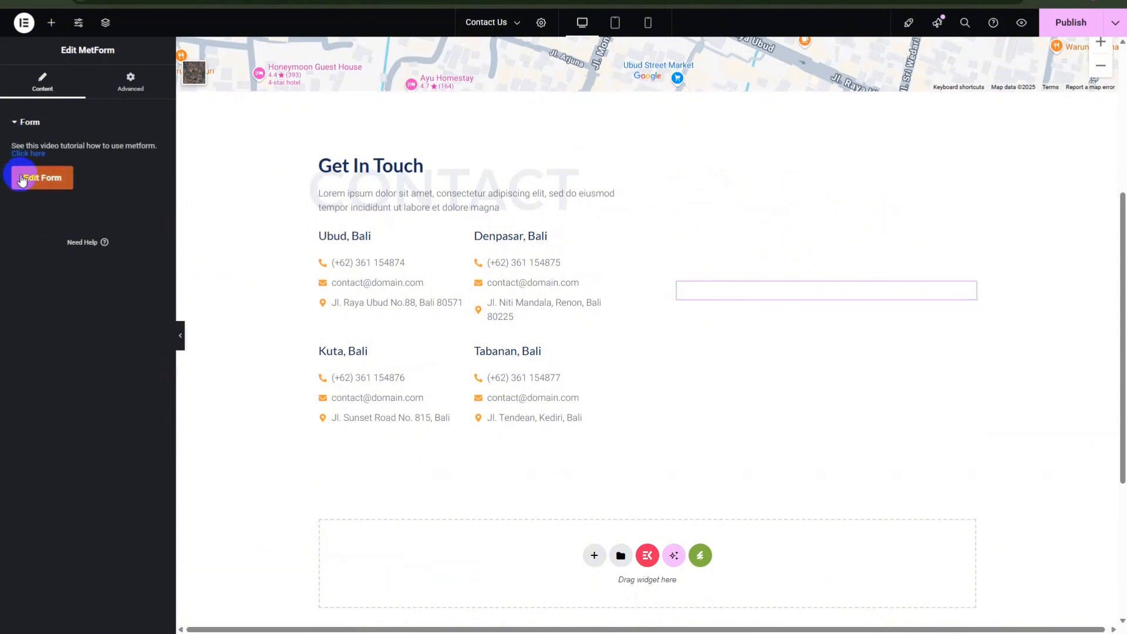
# Step: Look through the Elementor widget library for a form element
pyautogui.click(52, 23)
pyautogui.scroll(-2, 127, 326)
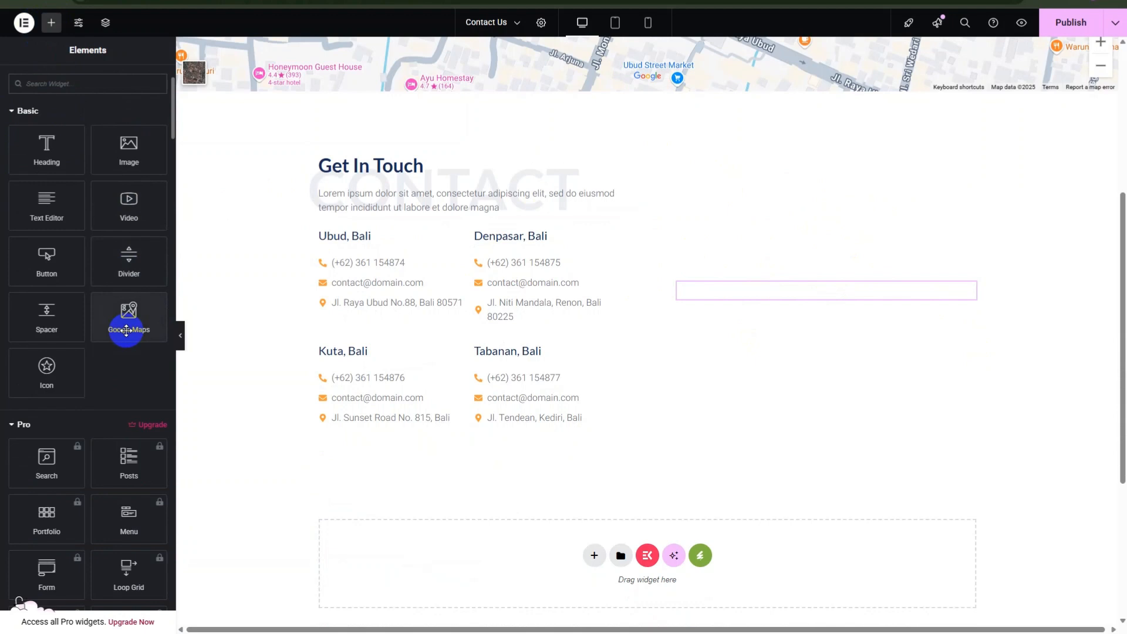
pyautogui.scroll(-3, 125, 327)
pyautogui.scroll(-3, 61, 249)
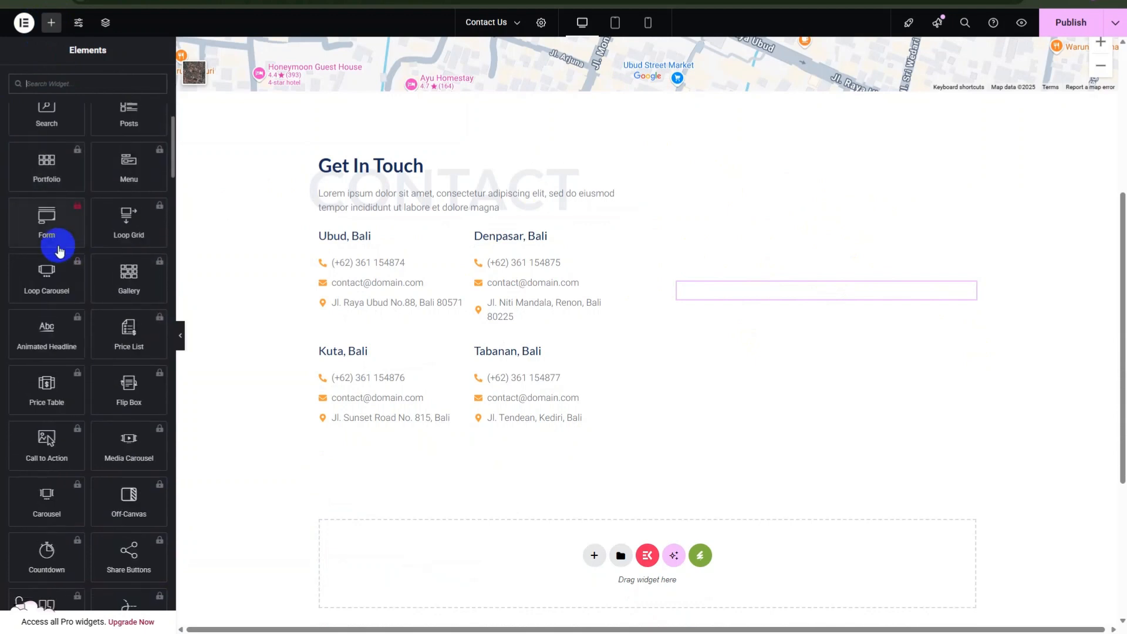
pyautogui.scroll(1, 60, 250)
pyautogui.scroll(8, 75, 181)
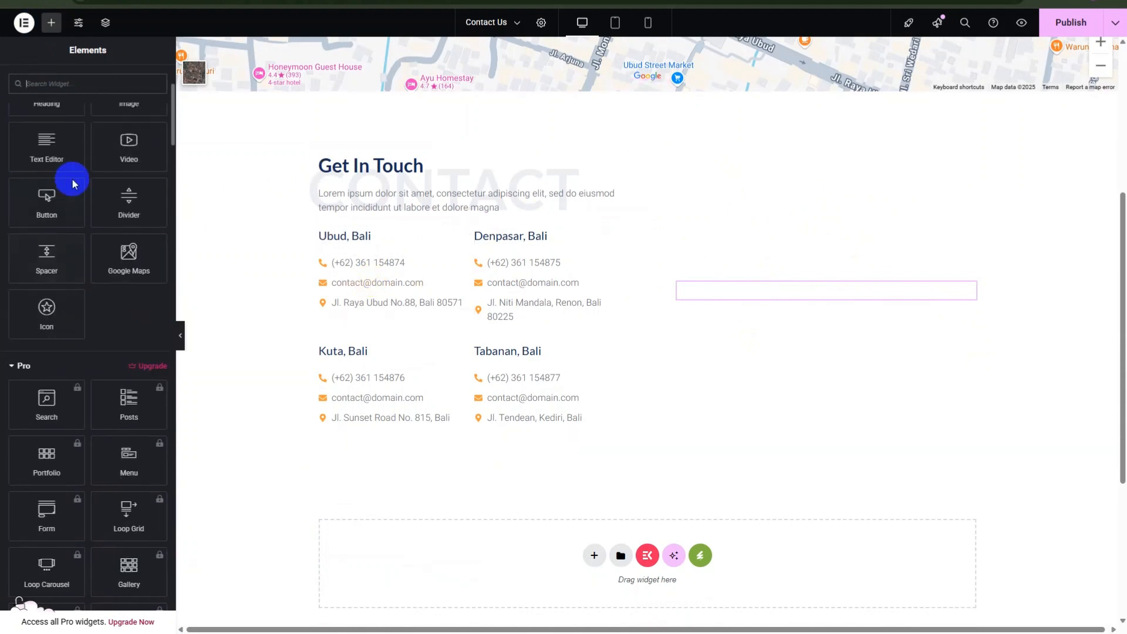
pyautogui.scroll(-1, 72, 179)
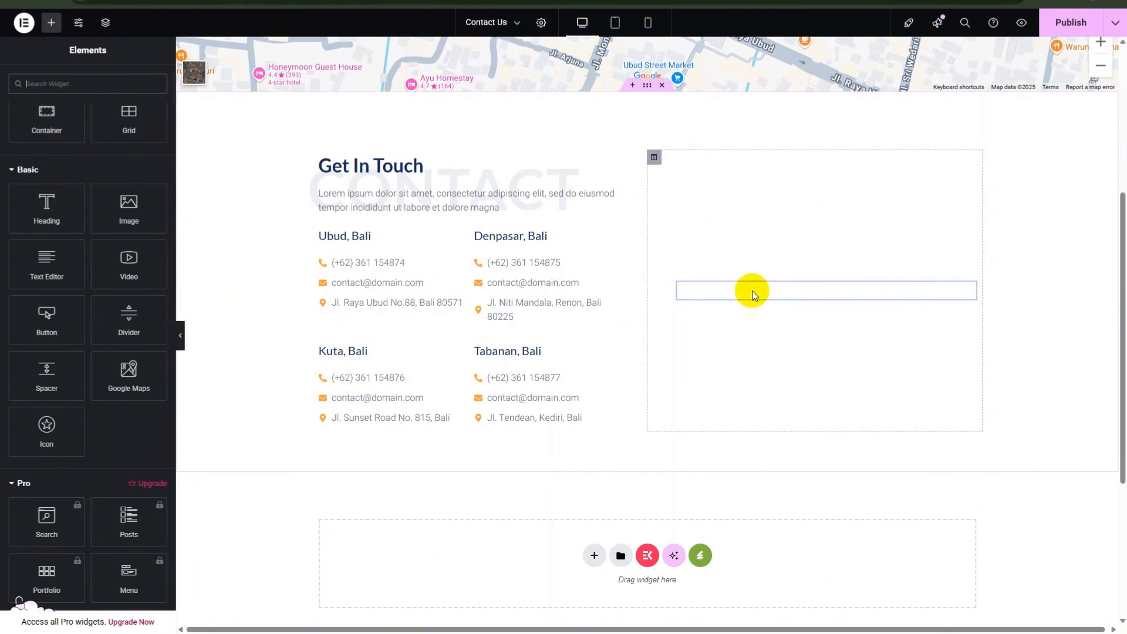
# Step: Create a new General Form in the empty MetForm widget from the Simple Contact Form 1 template, then update and close the form editor
pyautogui.click(748, 290)
pyautogui.click(37, 184)
pyautogui.click(544, 197)
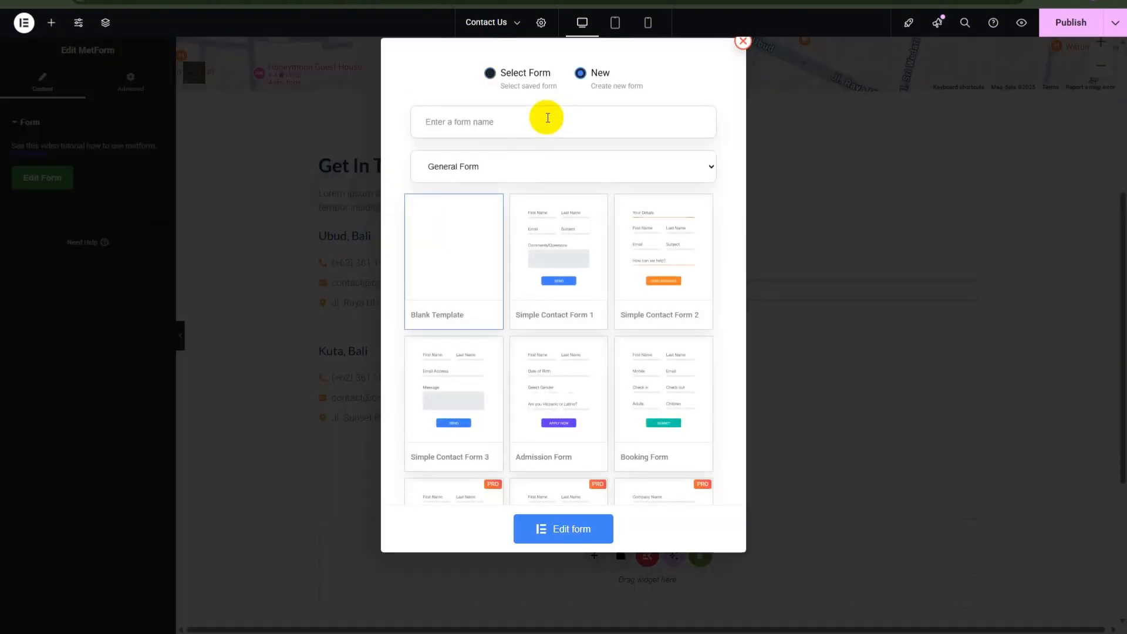
pyautogui.click(551, 168)
pyautogui.click(554, 165)
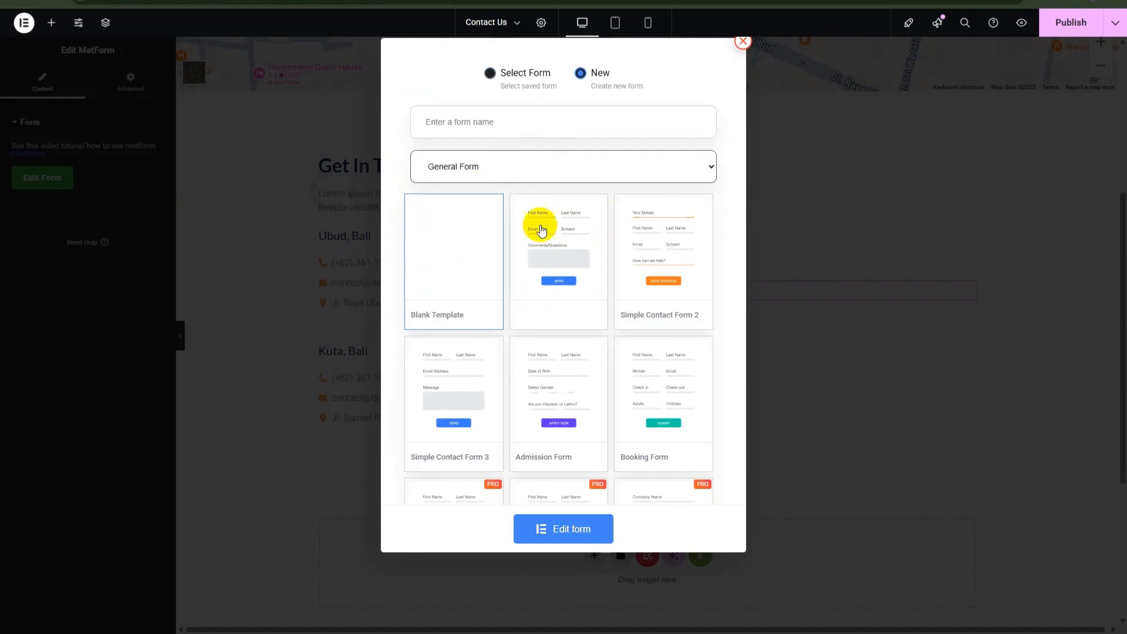
pyautogui.click(563, 225)
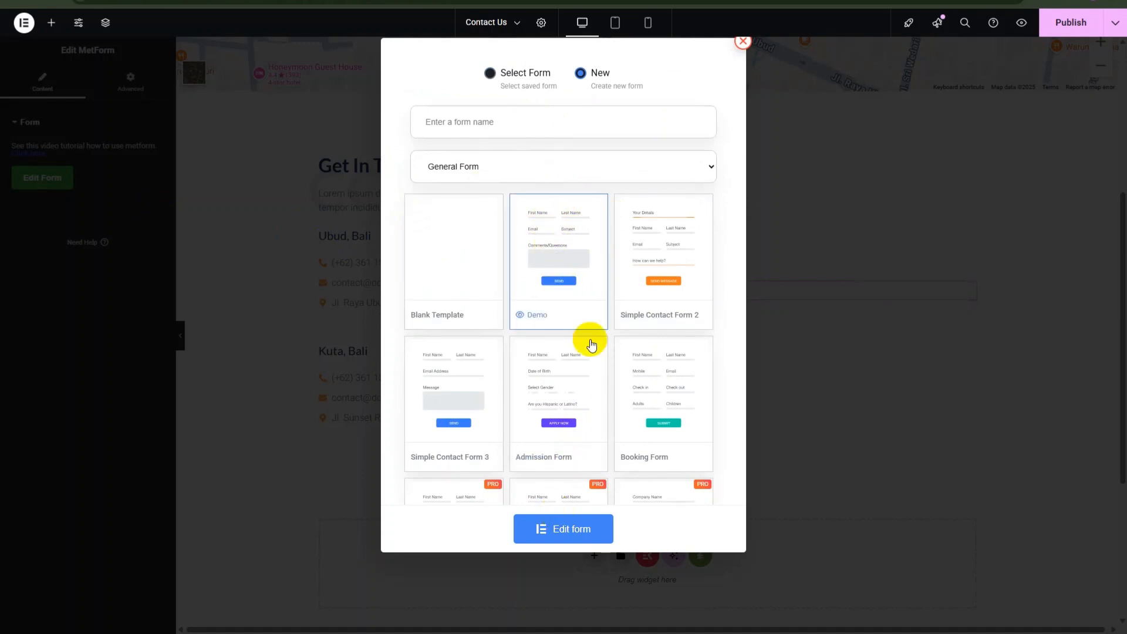
pyautogui.click(572, 531)
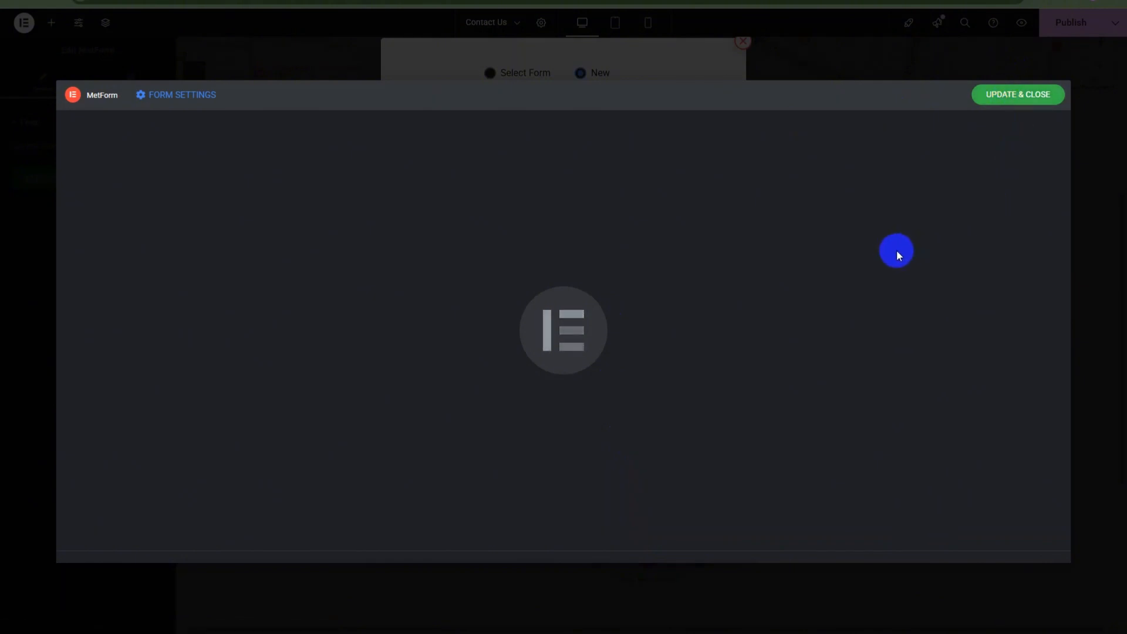
pyautogui.click(1012, 101)
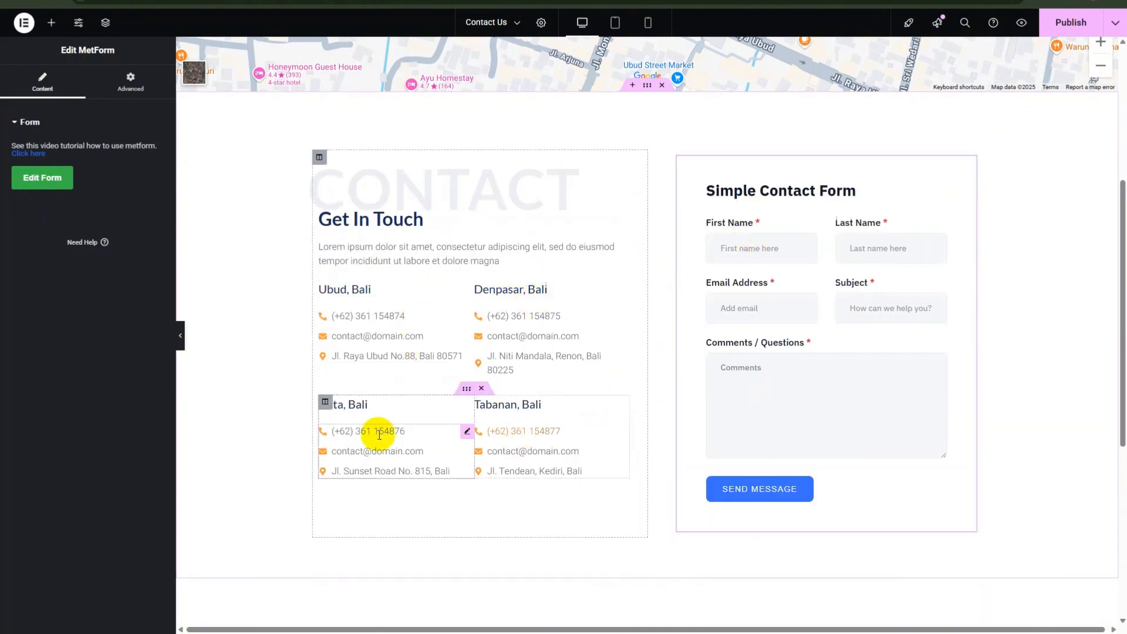
pyautogui.scroll(-4, 555, 374)
pyautogui.scroll(9, 555, 375)
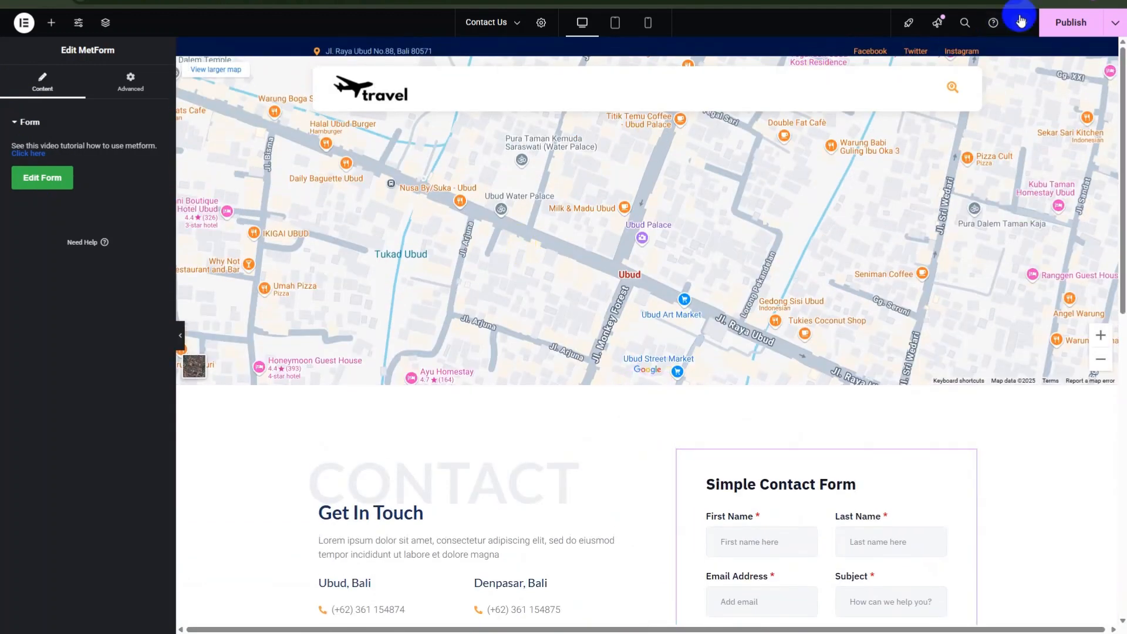
# Step: Publish the Contact Us page and create a new page titled About us
pyautogui.click(1065, 23)
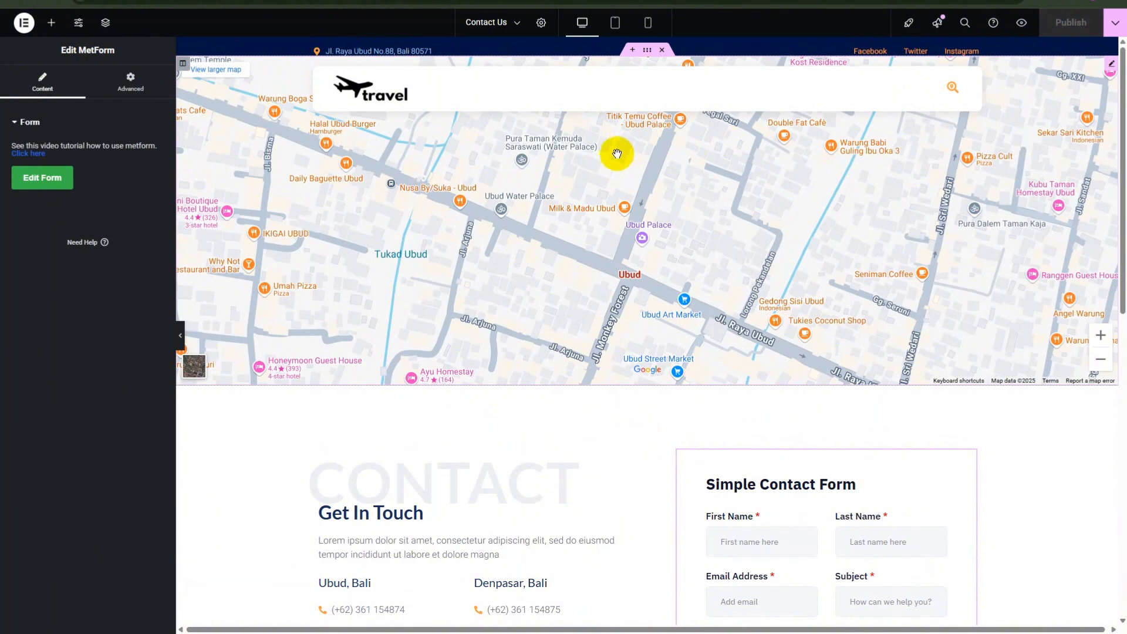
pyautogui.click(521, 24)
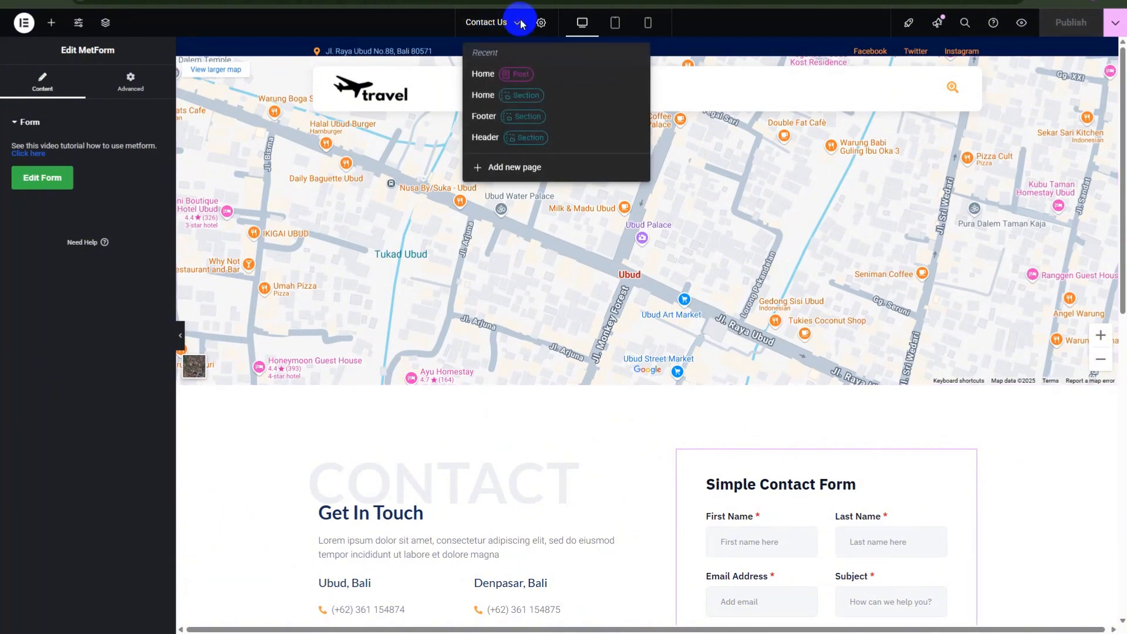
pyautogui.click(512, 168)
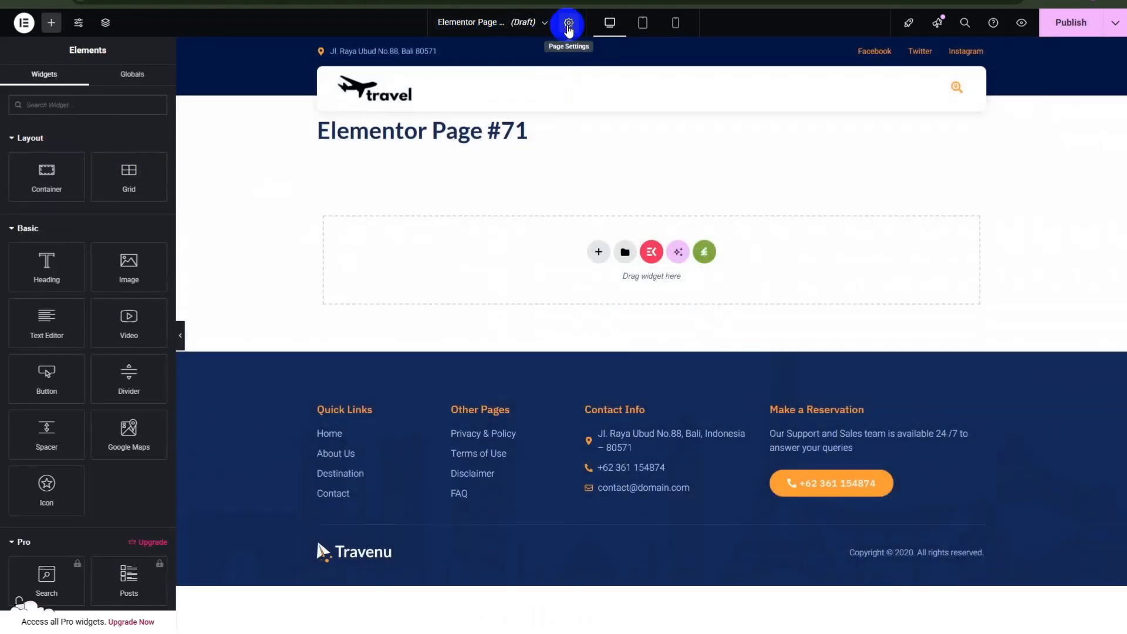
pyautogui.click(569, 24)
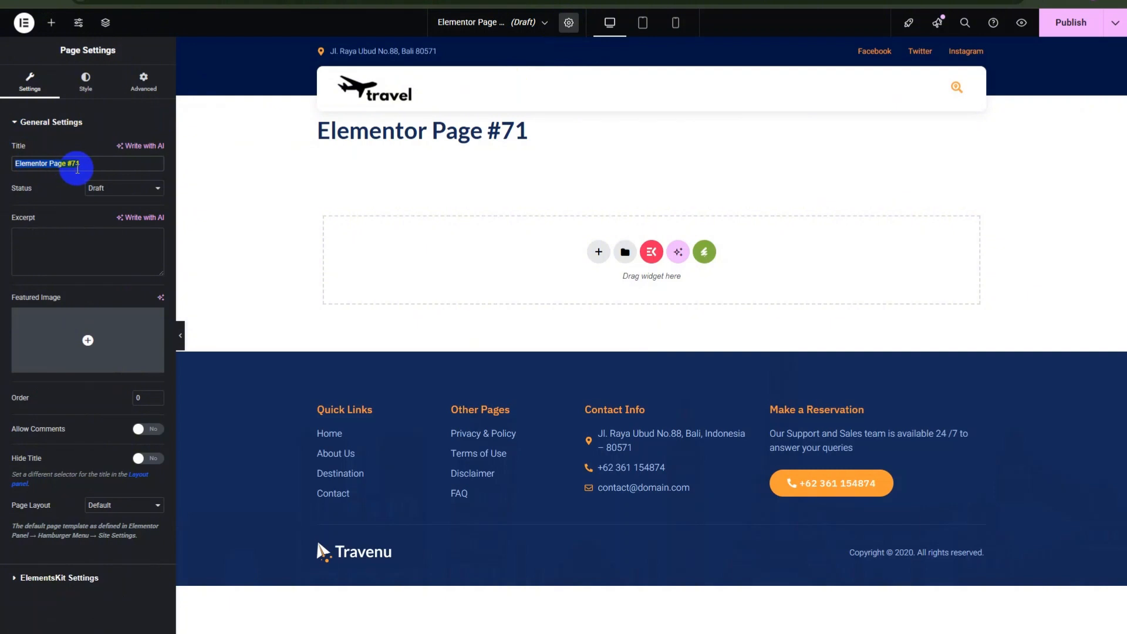
pyautogui.write('About us')
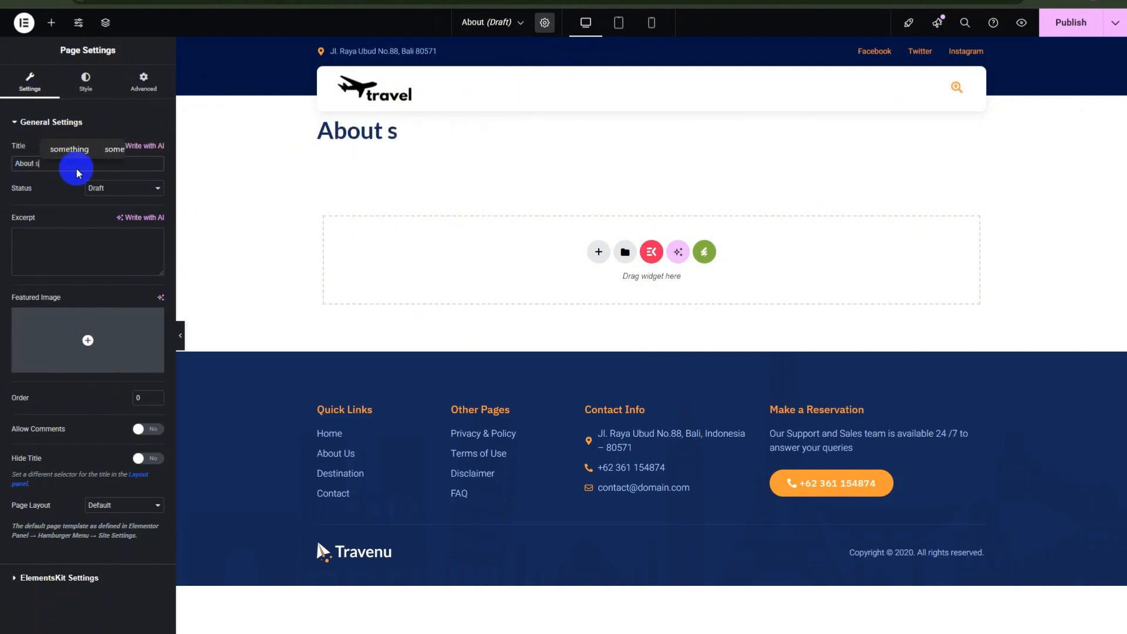
pyautogui.press('BackSpace')
pyautogui.write('us')
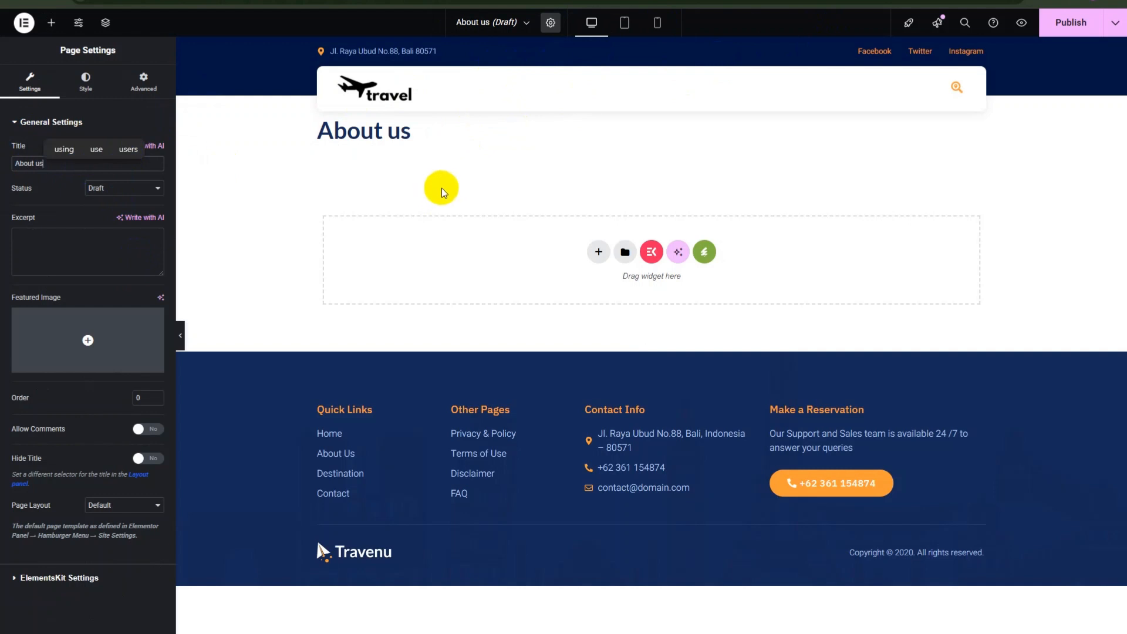
pyautogui.click(561, 22)
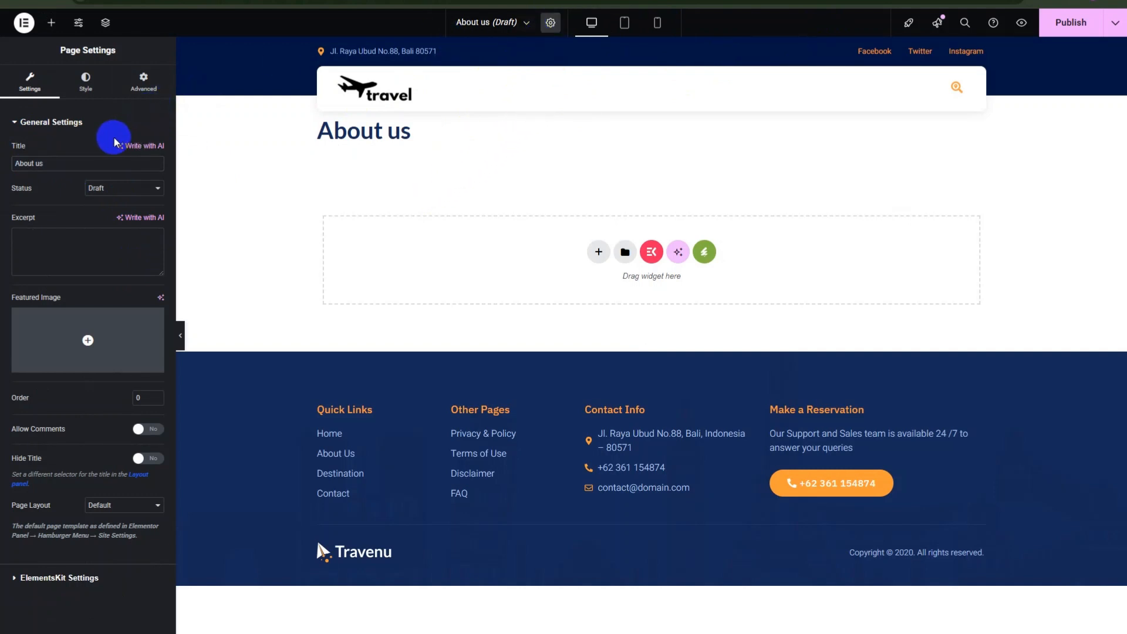
# Step: Insert the About Us template from the installed Travenu template kit into the About us page
pyautogui.click(704, 253)
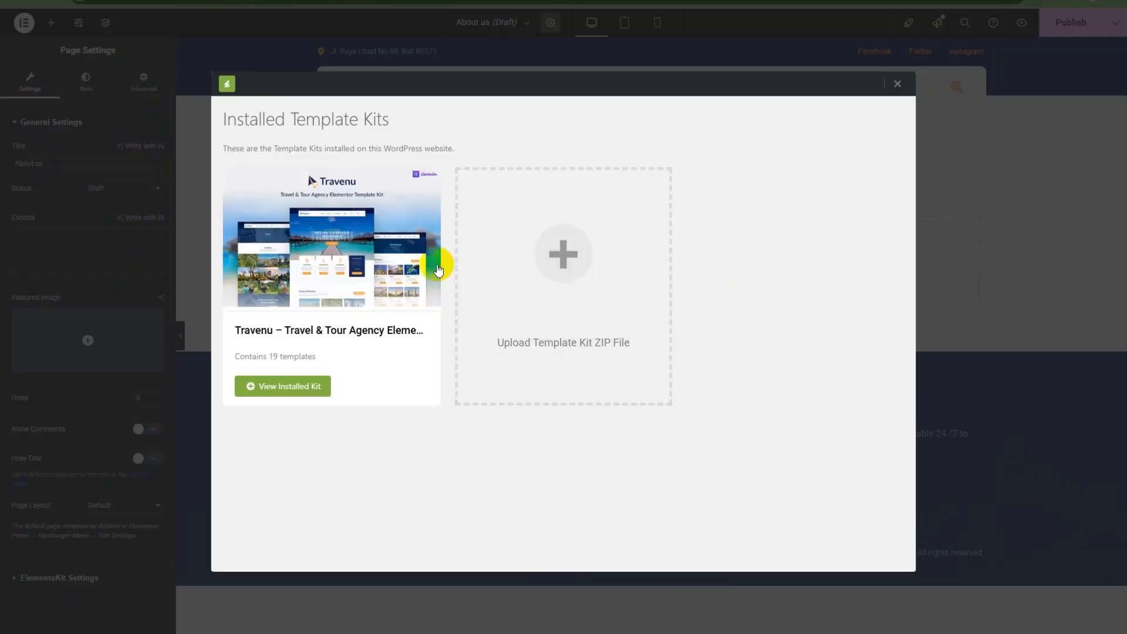
pyautogui.click(372, 284)
pyautogui.scroll(-1, 664, 376)
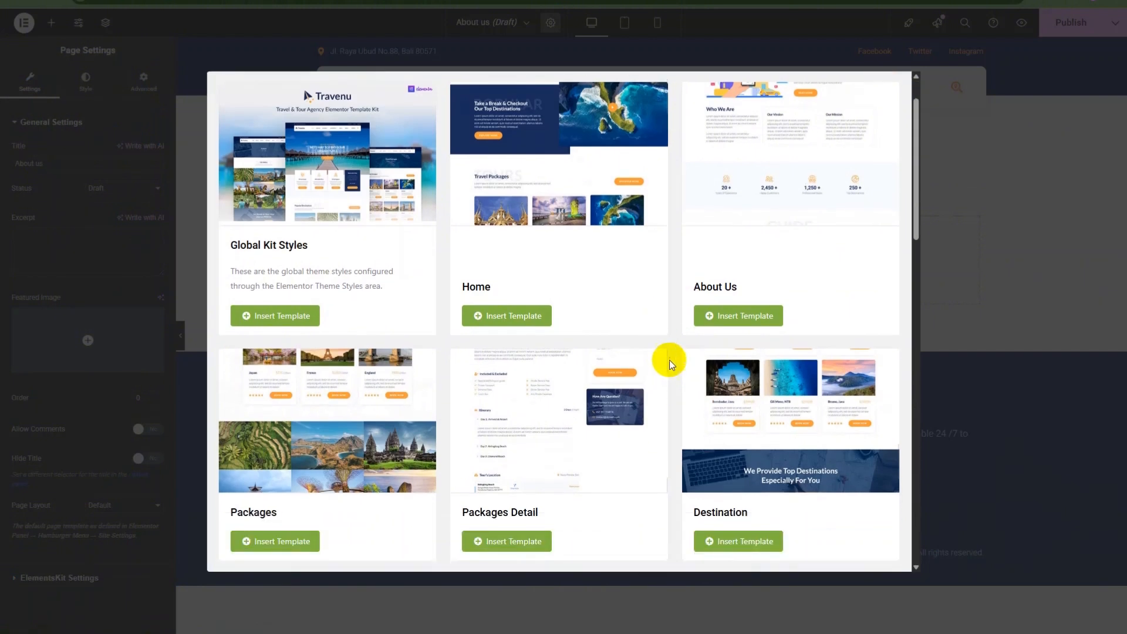
pyautogui.scroll(1, 667, 360)
pyautogui.click(760, 379)
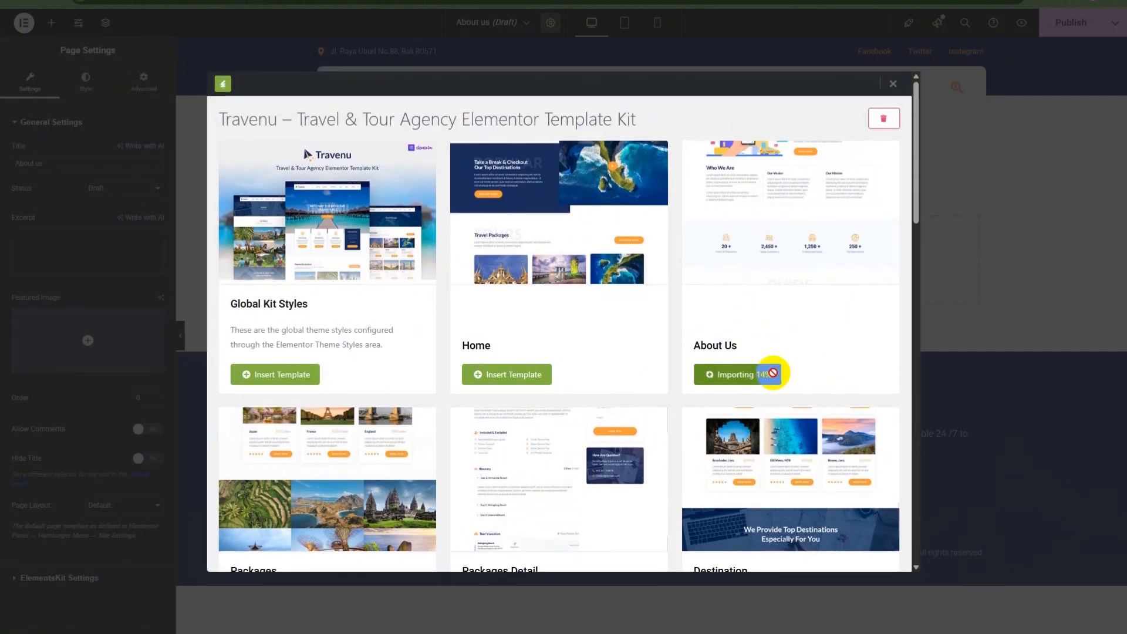
# Step: Review the inserted About Us sections, from the banner and mission boxes through the counters, travel agents and partner logos
pyautogui.scroll(-1, 642, 277)
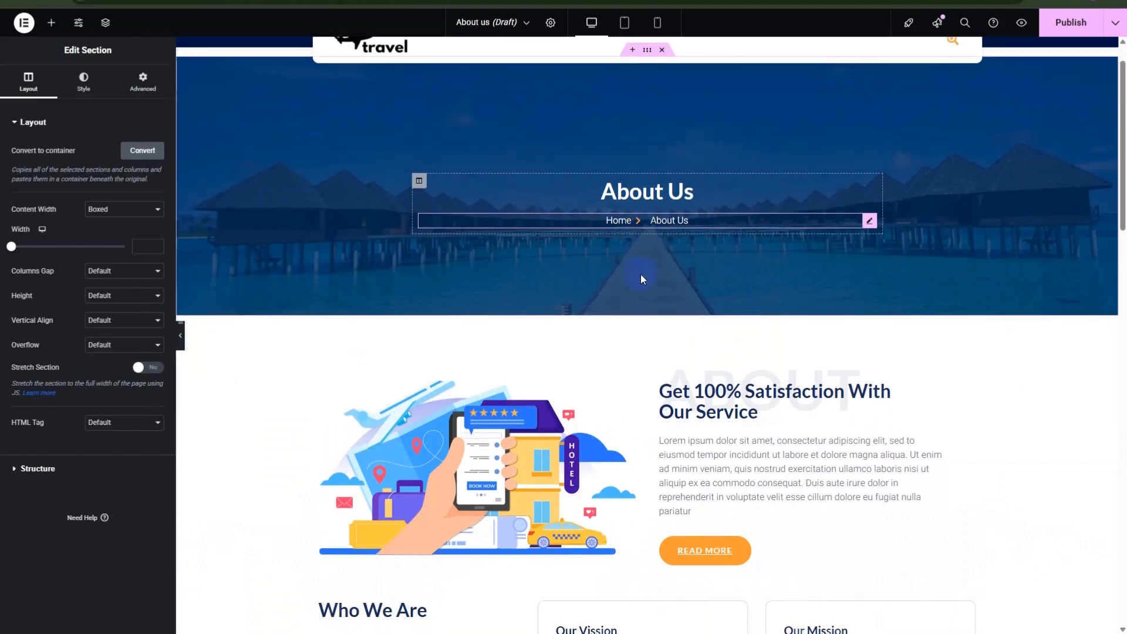
pyautogui.scroll(-10, 642, 279)
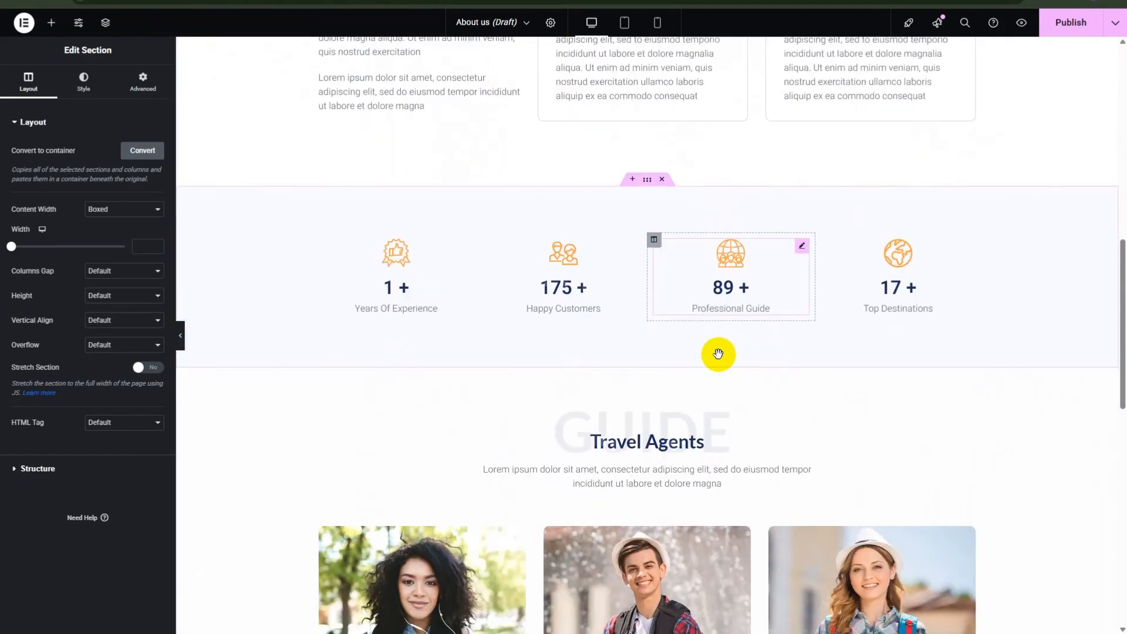
pyautogui.scroll(-5, 699, 355)
pyautogui.scroll(15, 705, 352)
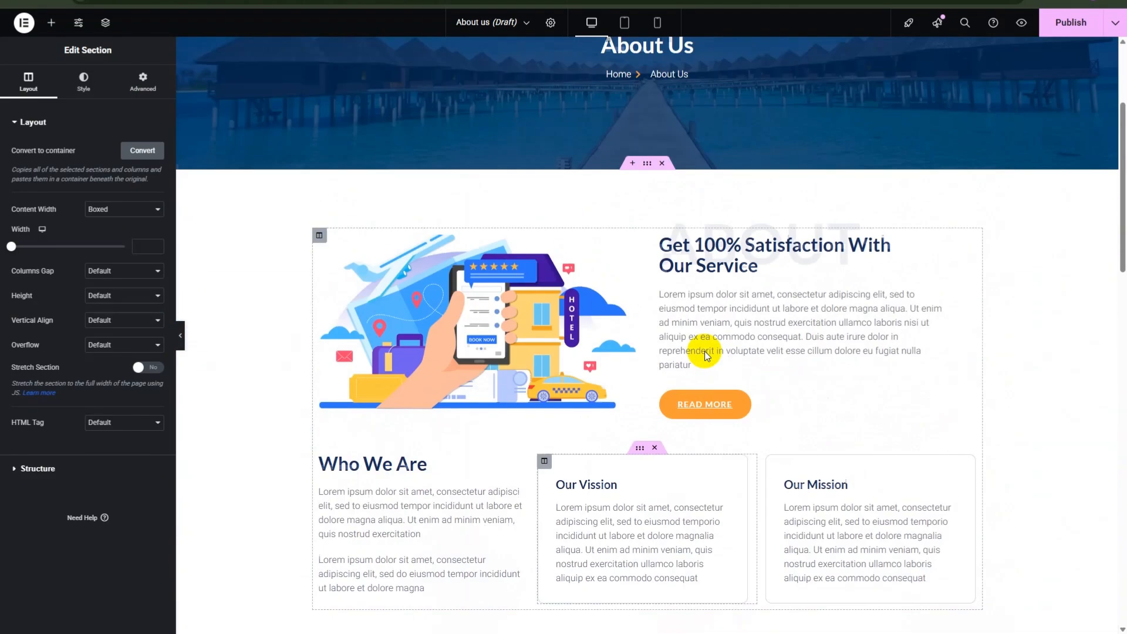
pyautogui.scroll(4, 704, 352)
pyautogui.scroll(-2, 704, 352)
pyautogui.scroll(1, 608, 283)
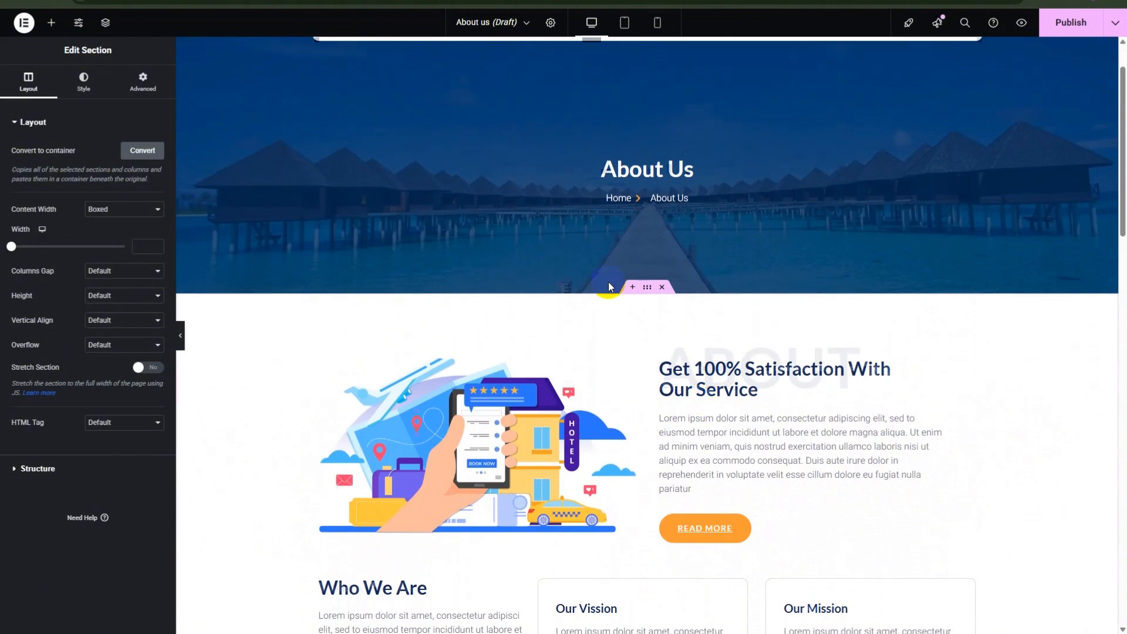
pyautogui.scroll(1, 608, 282)
pyautogui.scroll(-4, 616, 280)
pyautogui.scroll(-4, 629, 275)
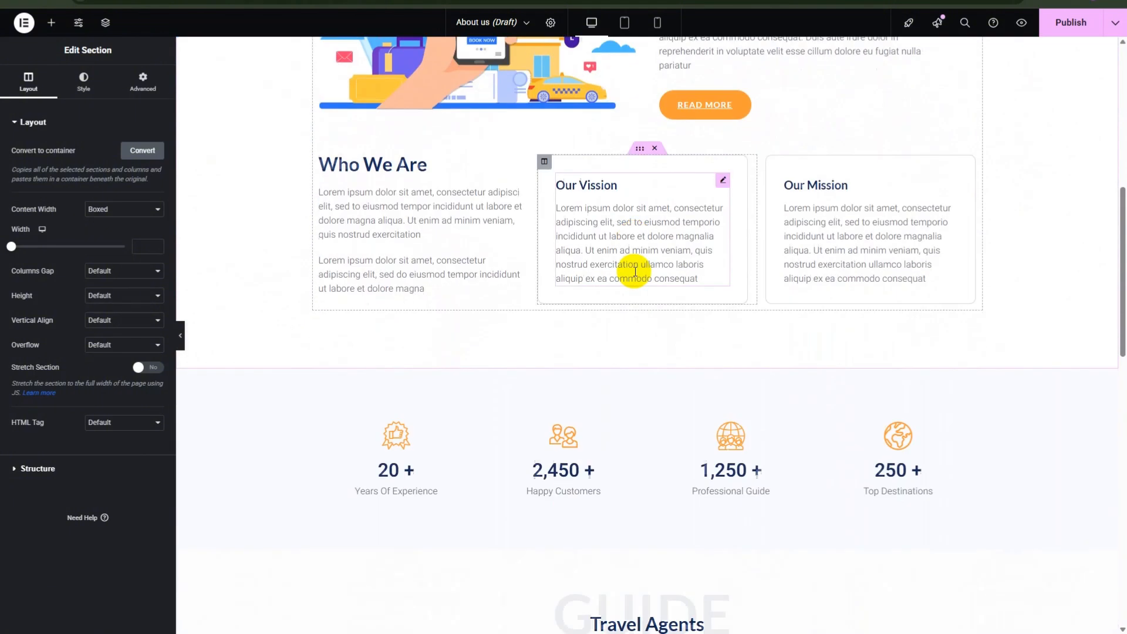
pyautogui.scroll(-1, 640, 176)
pyautogui.scroll(2, 594, 196)
pyautogui.scroll(-4, 664, 282)
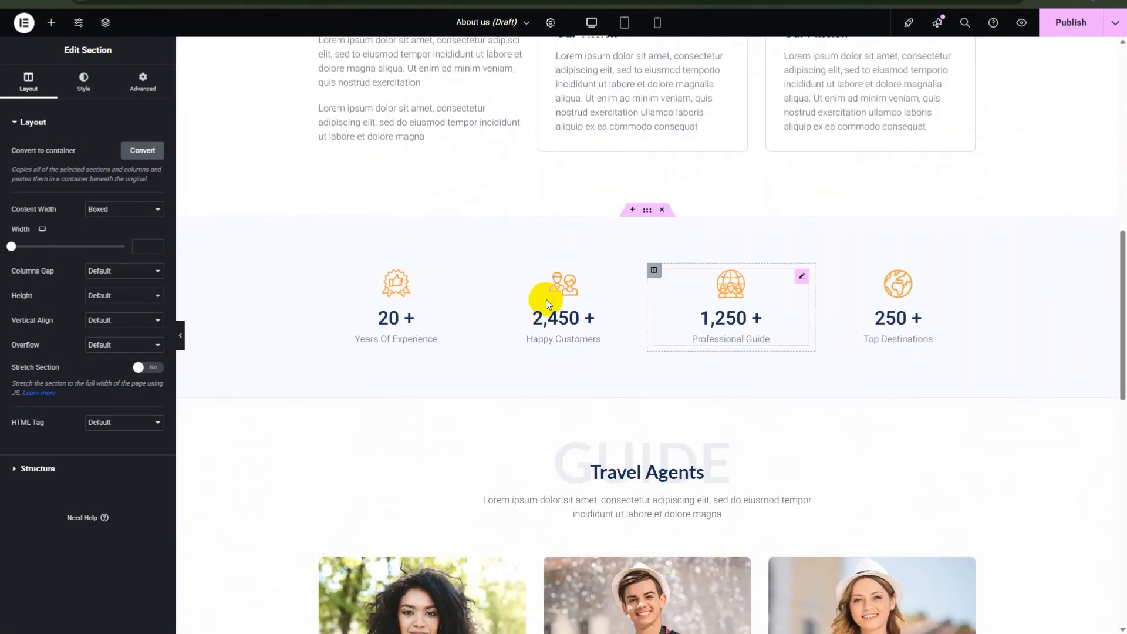
pyautogui.scroll(-7, 441, 320)
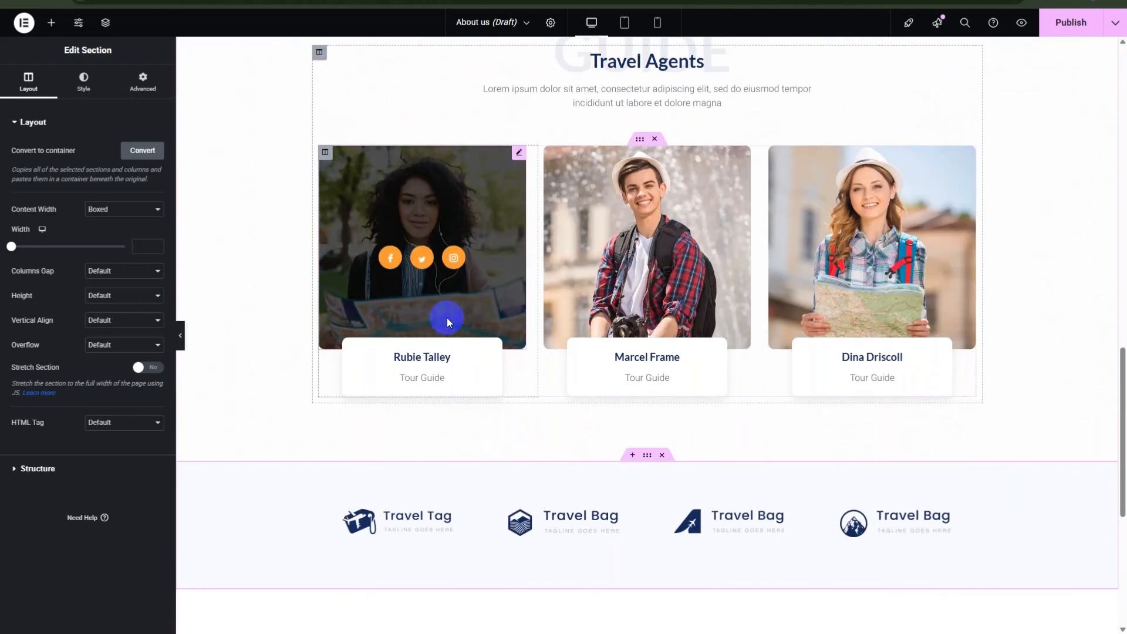
pyautogui.scroll(-3, 654, 320)
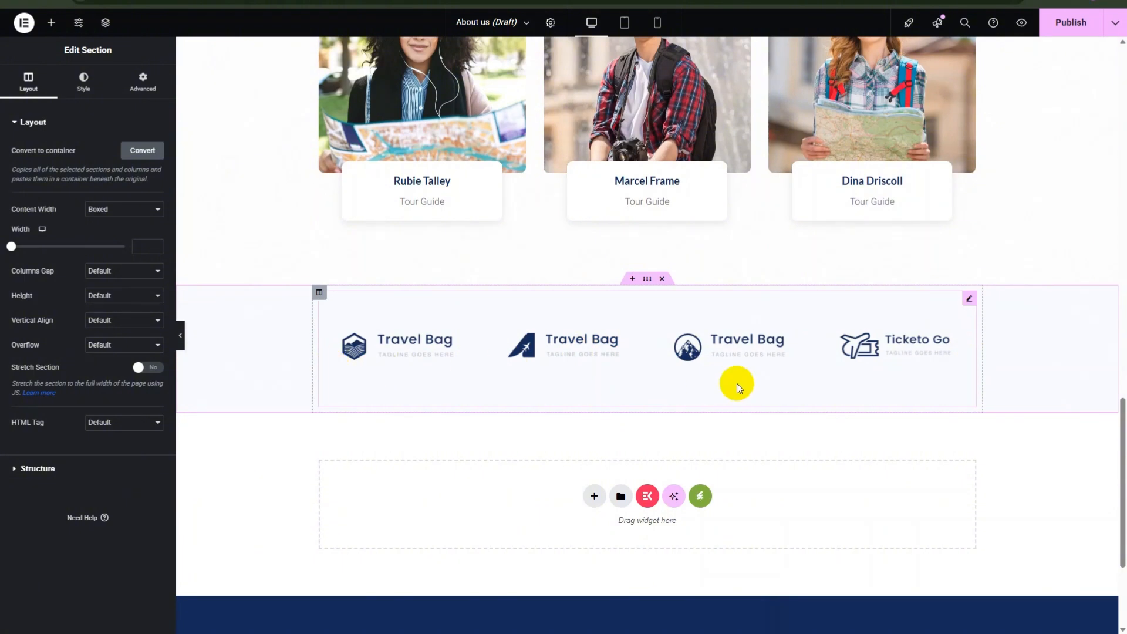
pyautogui.scroll(-1, 763, 411)
pyautogui.scroll(3, 707, 372)
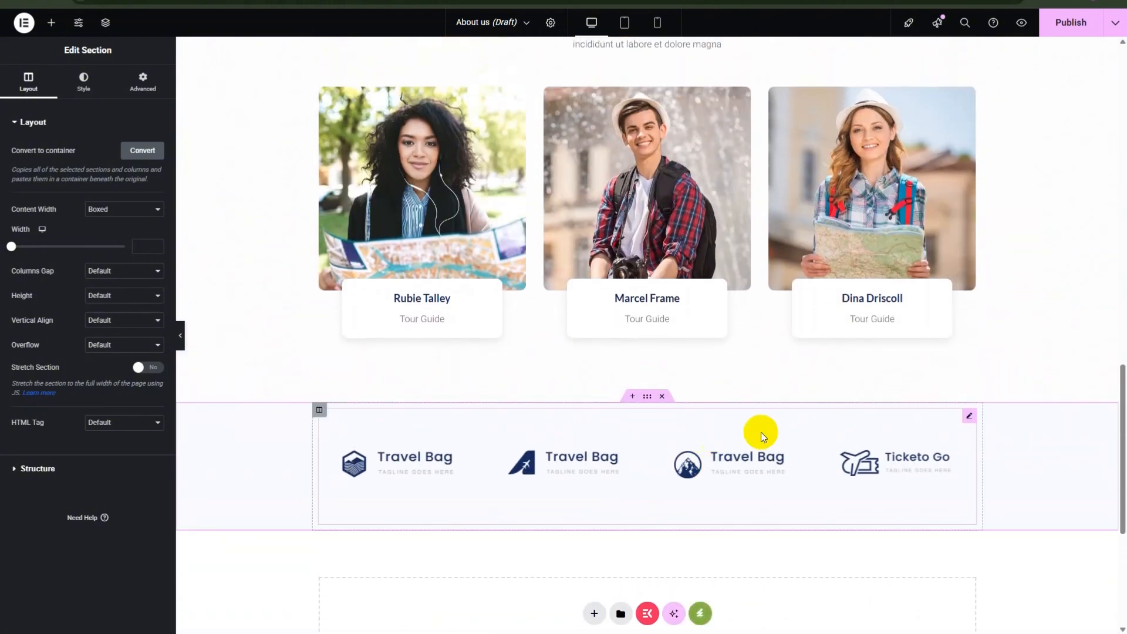
pyautogui.scroll(9, 705, 423)
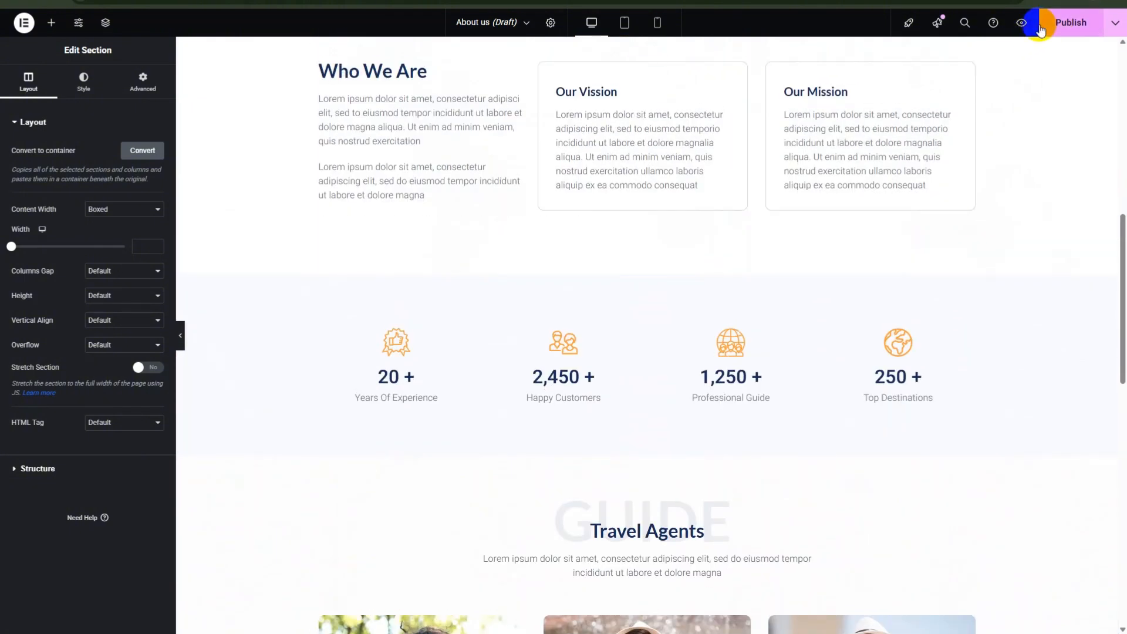
# Step: Publish the About us page and create a new page titled FAQs
pyautogui.click(1041, 26)
pyautogui.scroll(12, 601, 249)
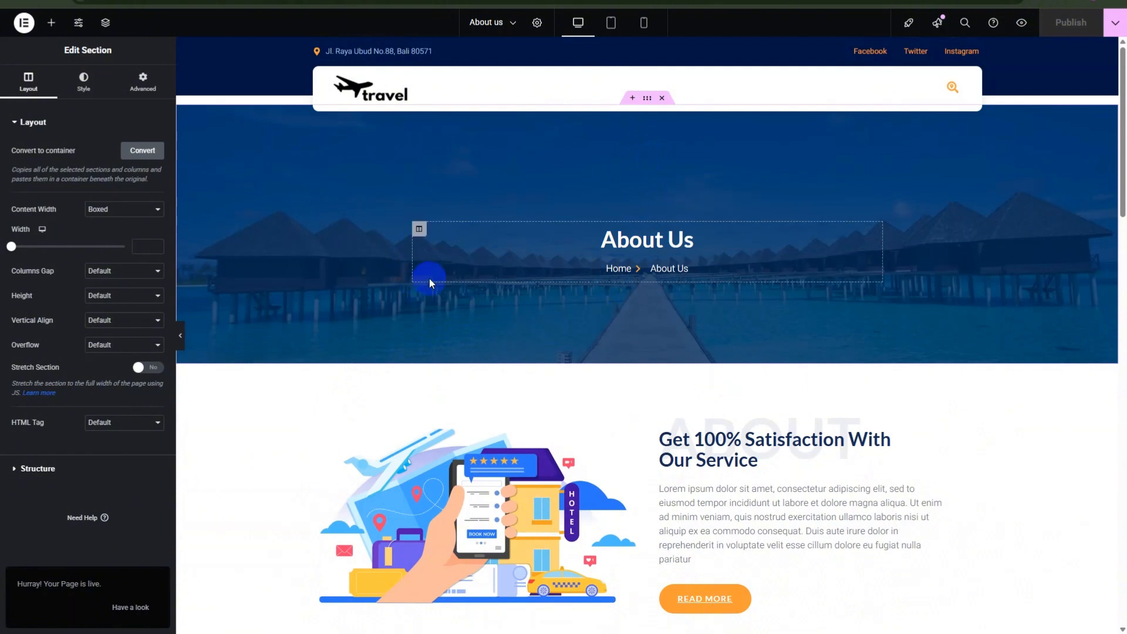
pyautogui.click(496, 25)
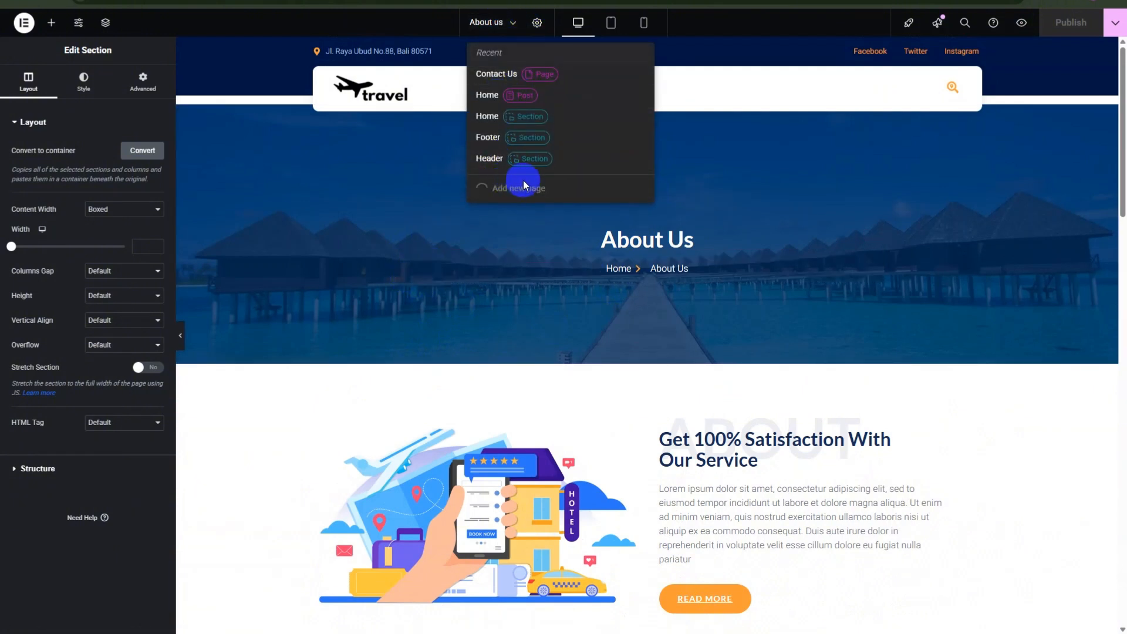
pyautogui.click(523, 183)
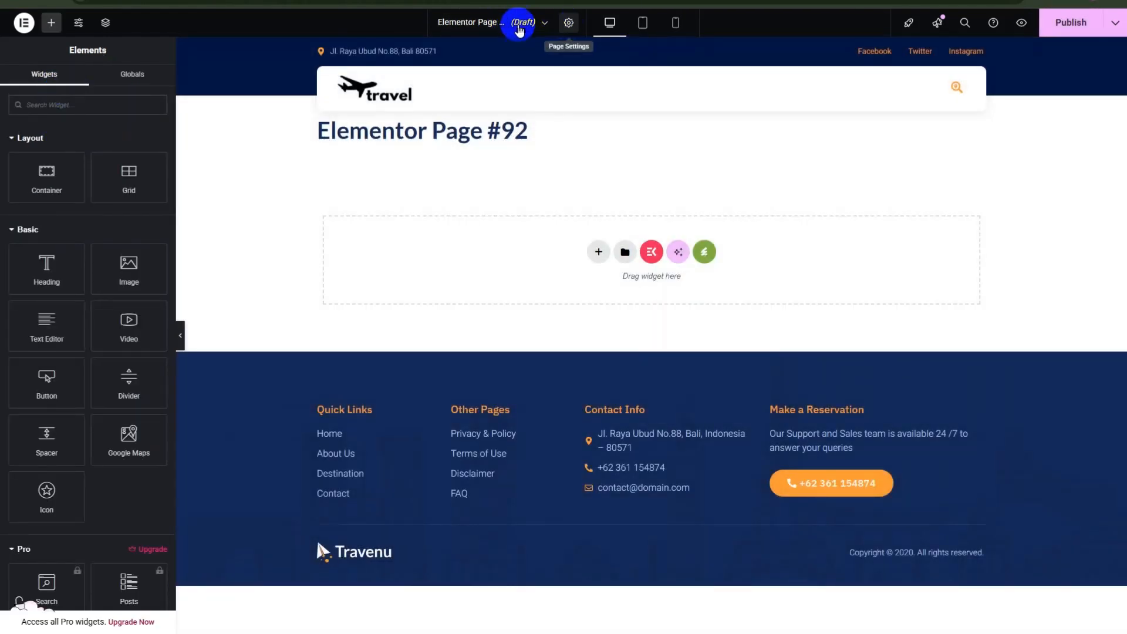
pyautogui.click(568, 22)
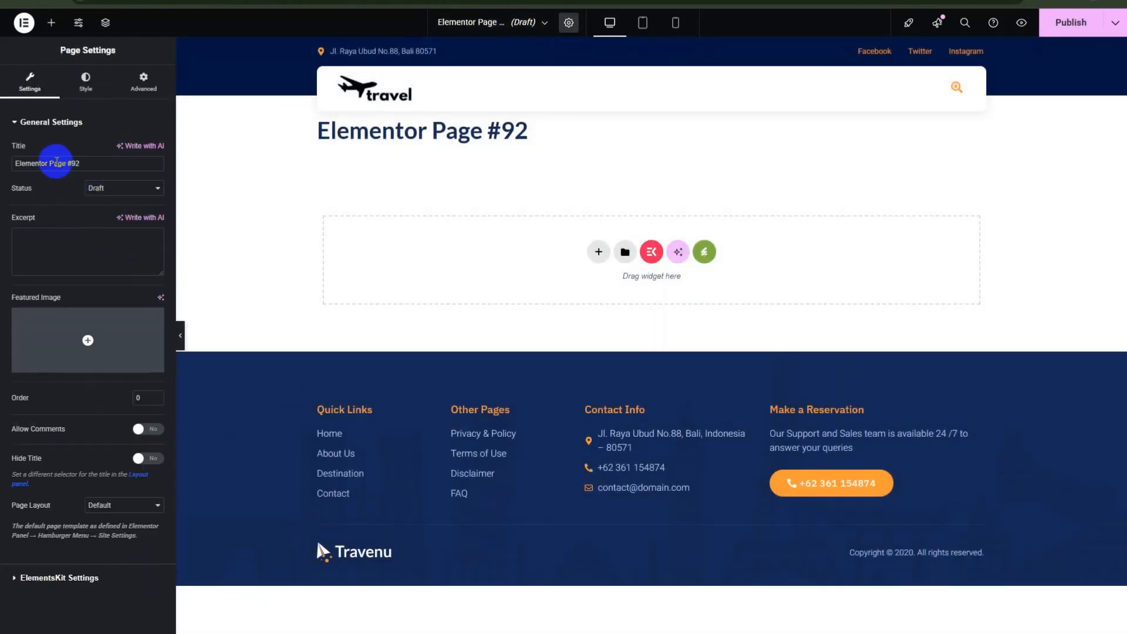
pyautogui.tripleClick(65, 163)
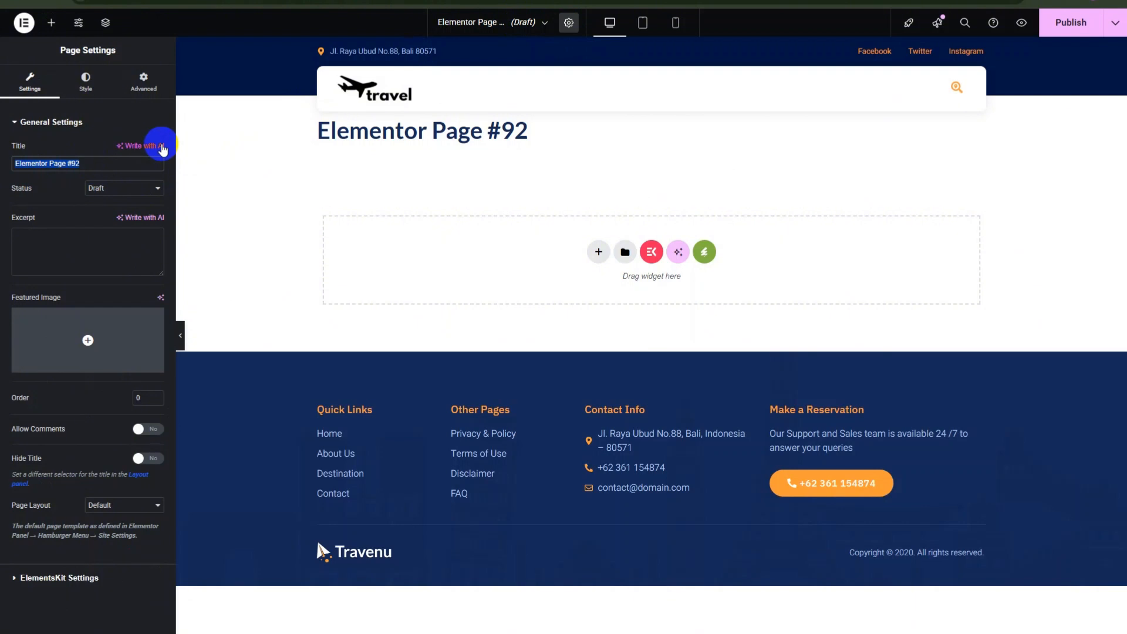
pyautogui.write('FAQs')
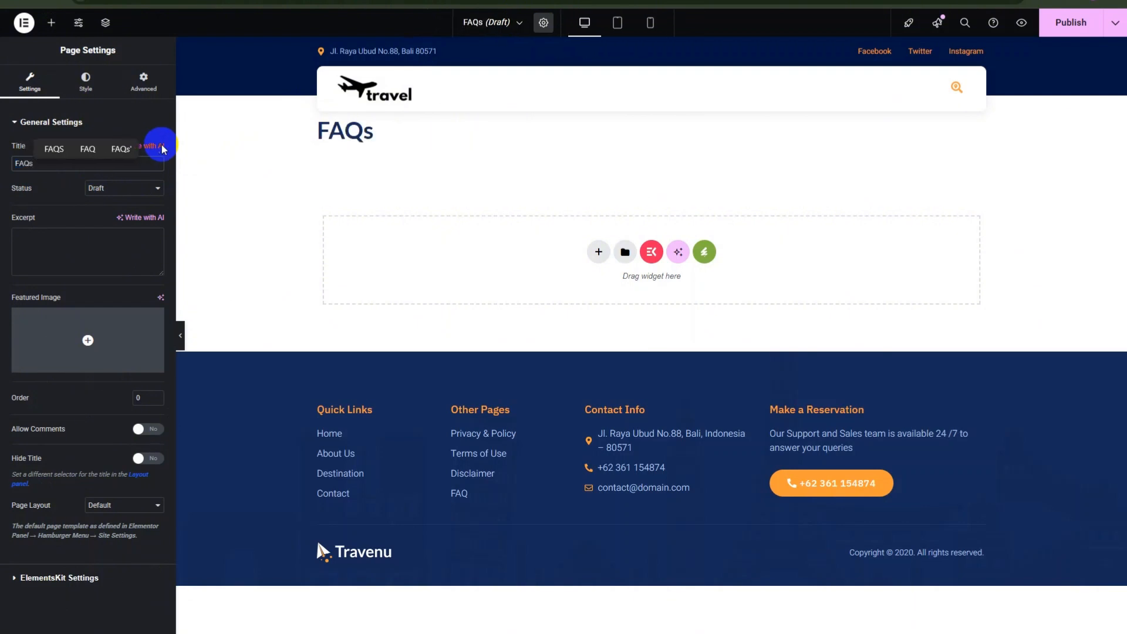
# Step: Insert the FAQ template from the installed Travenu template kit into the FAQs page
pyautogui.click(703, 251)
pyautogui.click(368, 364)
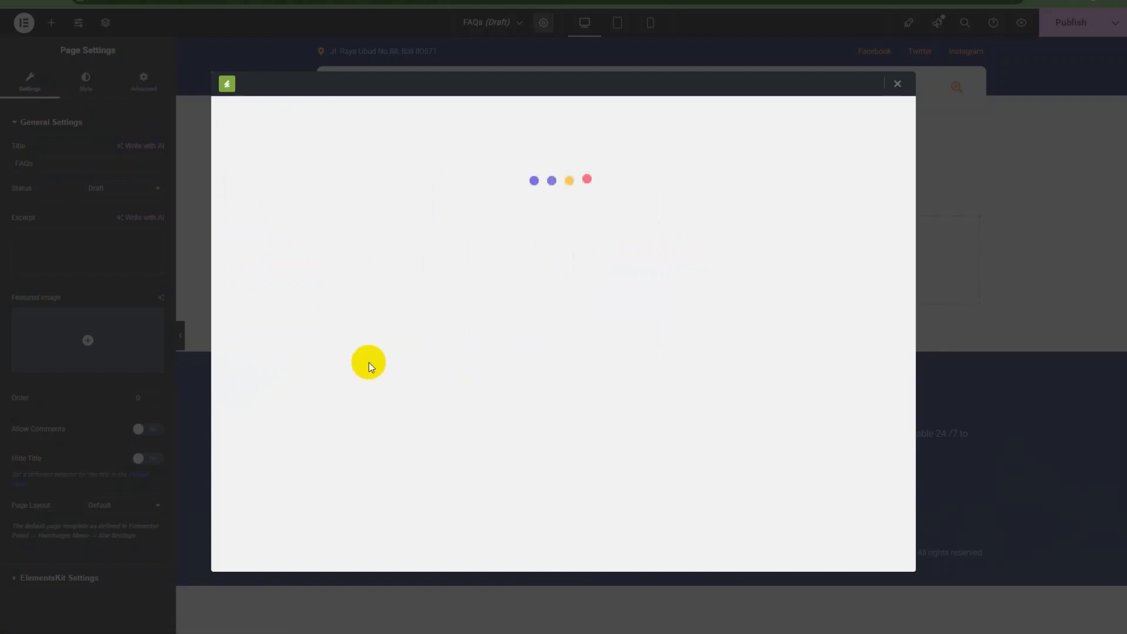
pyautogui.scroll(-8, 633, 381)
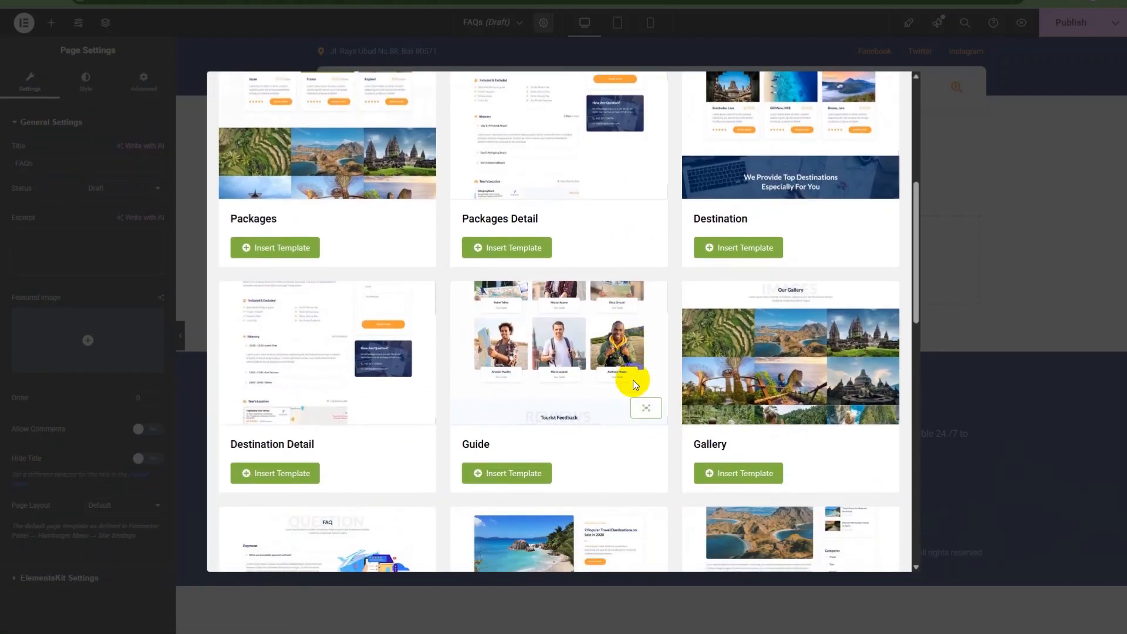
pyautogui.scroll(-6, 633, 380)
pyautogui.click(275, 345)
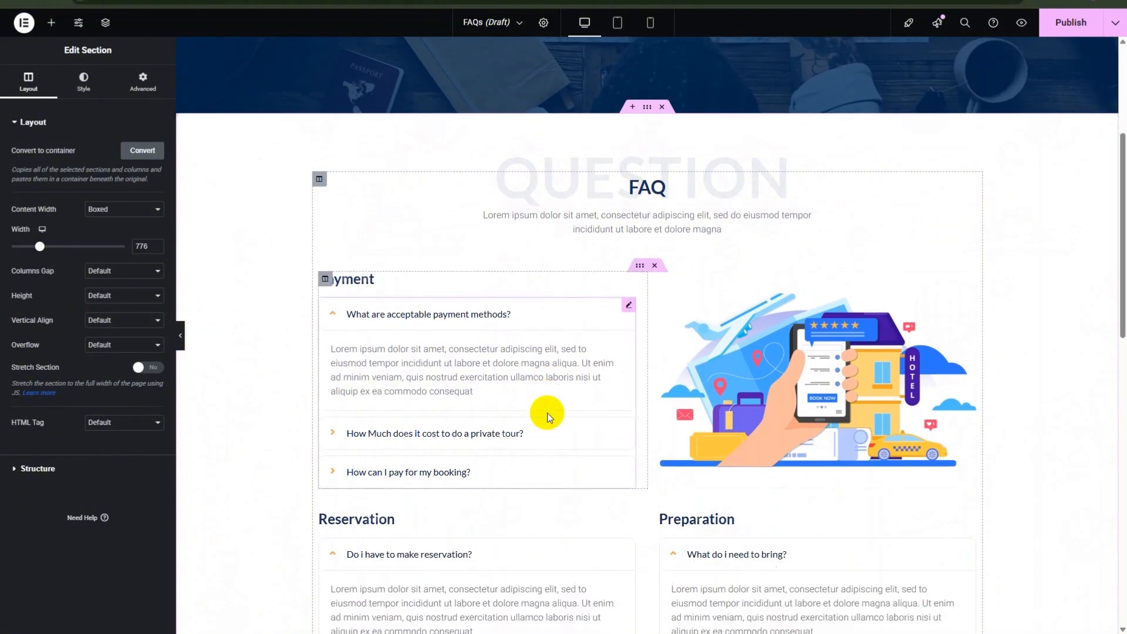
# Step: Review the inserted FAQ sections and open the settings of the intro text and the Payment accordion
pyautogui.scroll(-15, 547, 413)
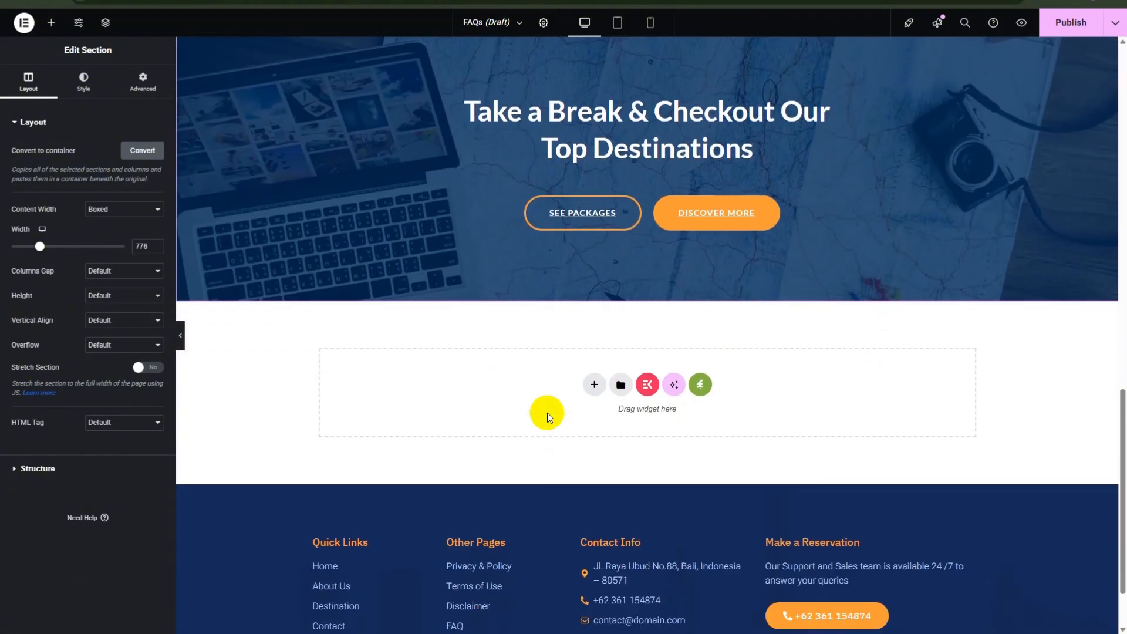
pyautogui.scroll(18, 547, 414)
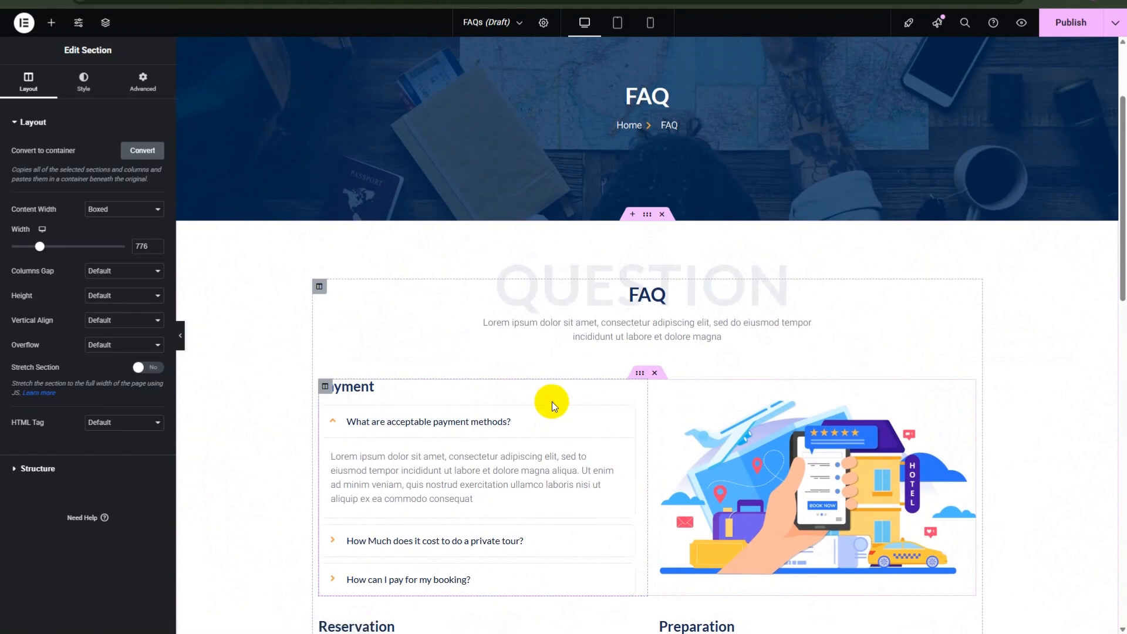
pyautogui.scroll(-1, 552, 401)
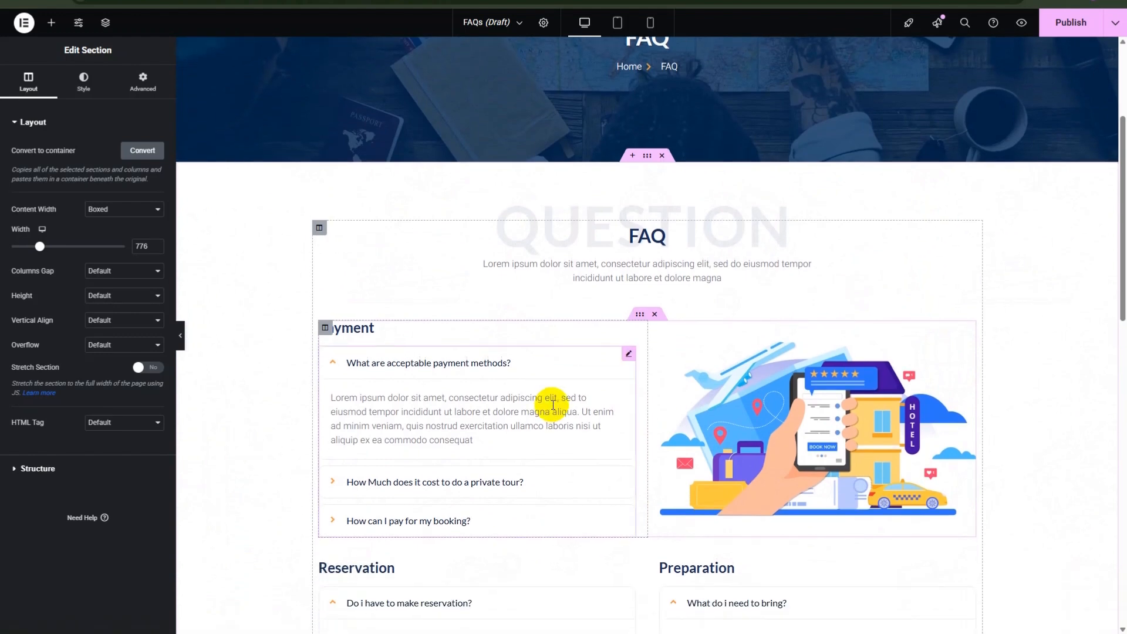
pyautogui.scroll(4, 551, 401)
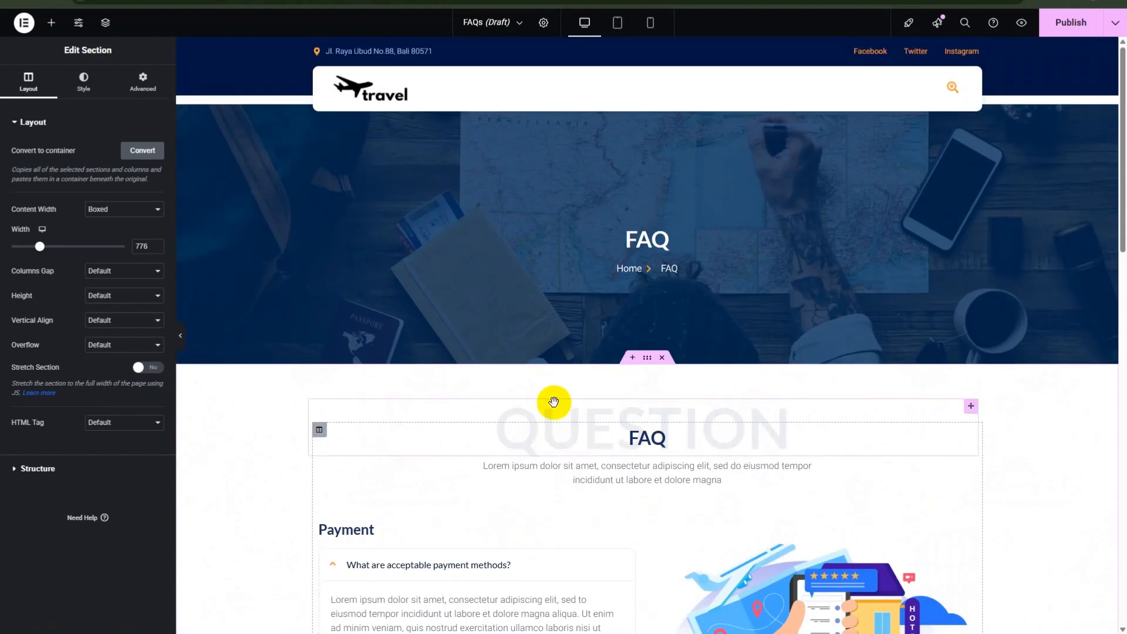
pyautogui.scroll(-2, 552, 403)
pyautogui.click(583, 375)
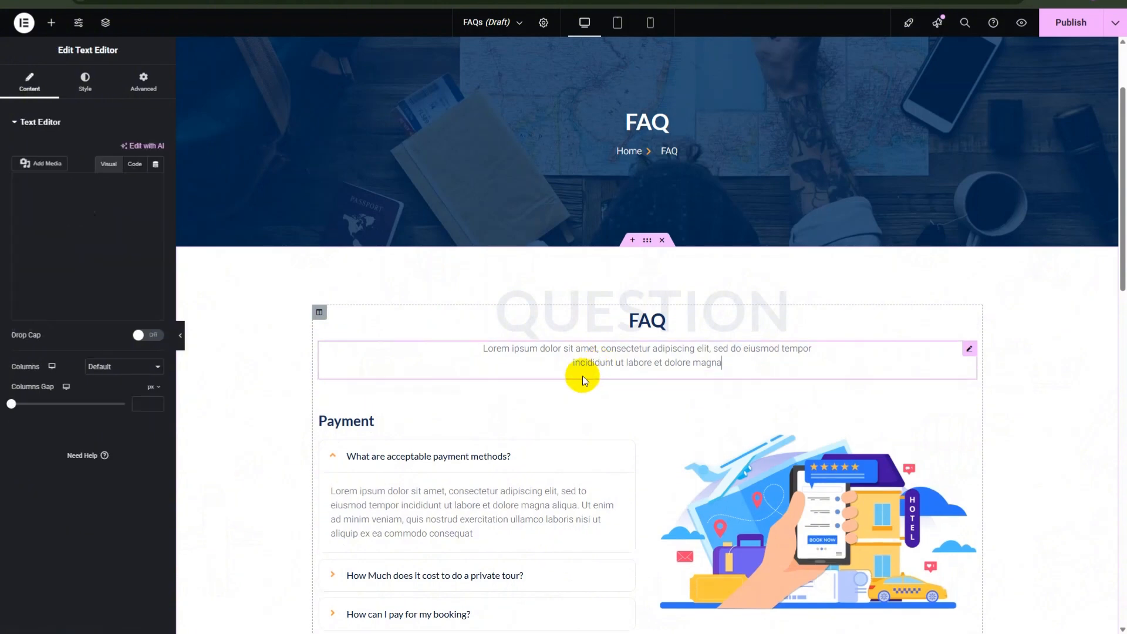
pyautogui.click(424, 474)
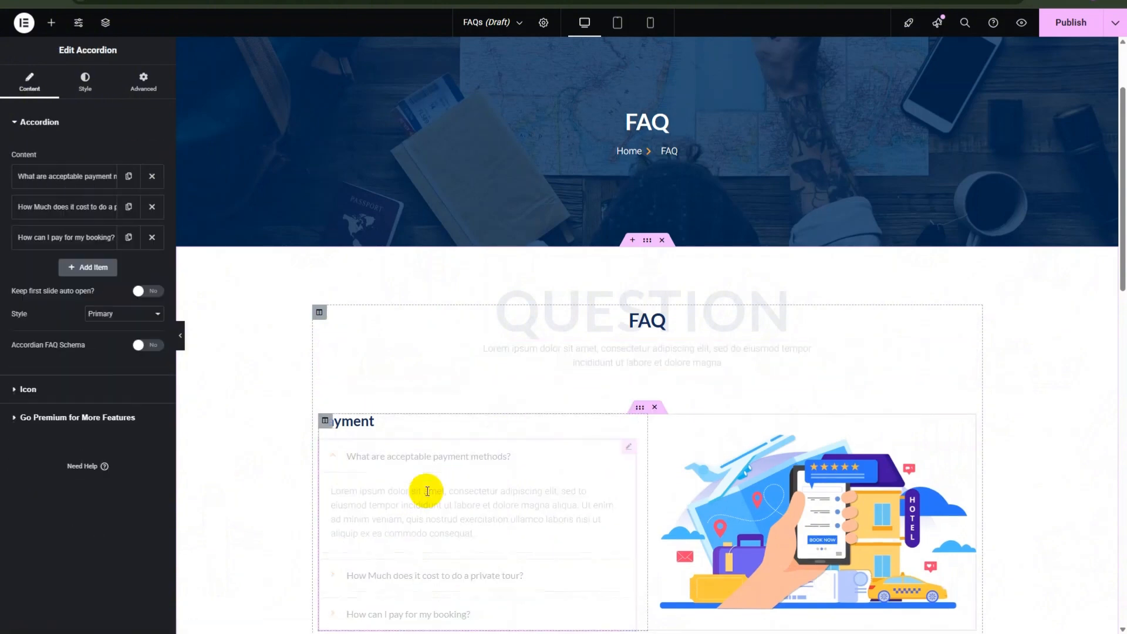
# Step: Publish the FAQs page and create a new page titled Packages
pyautogui.scroll(2, 593, 377)
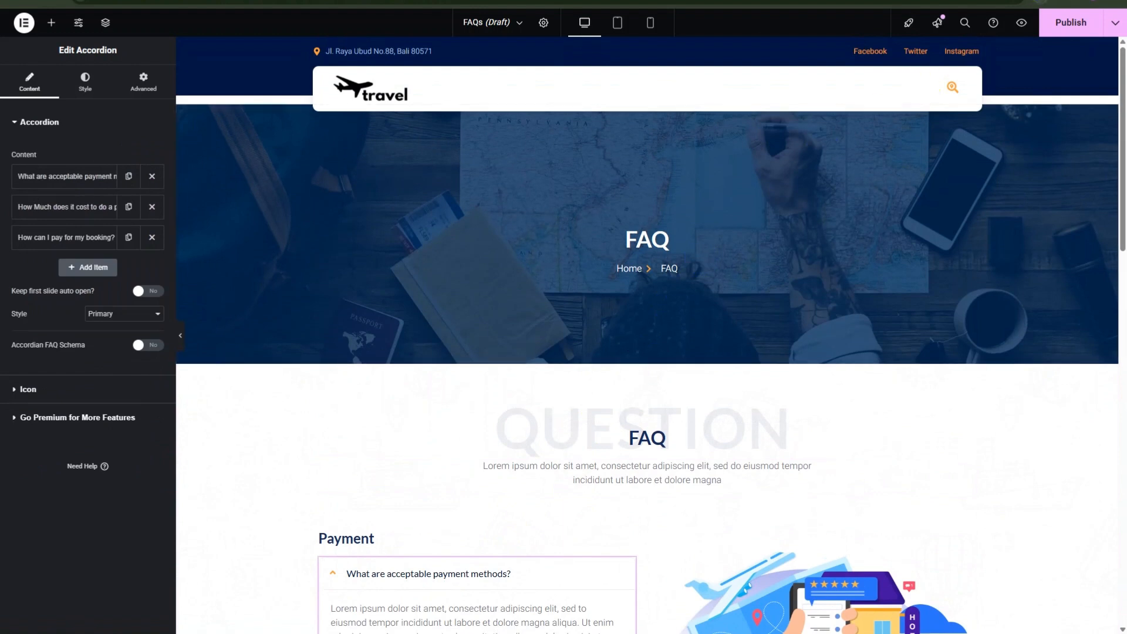
pyautogui.click(1062, 22)
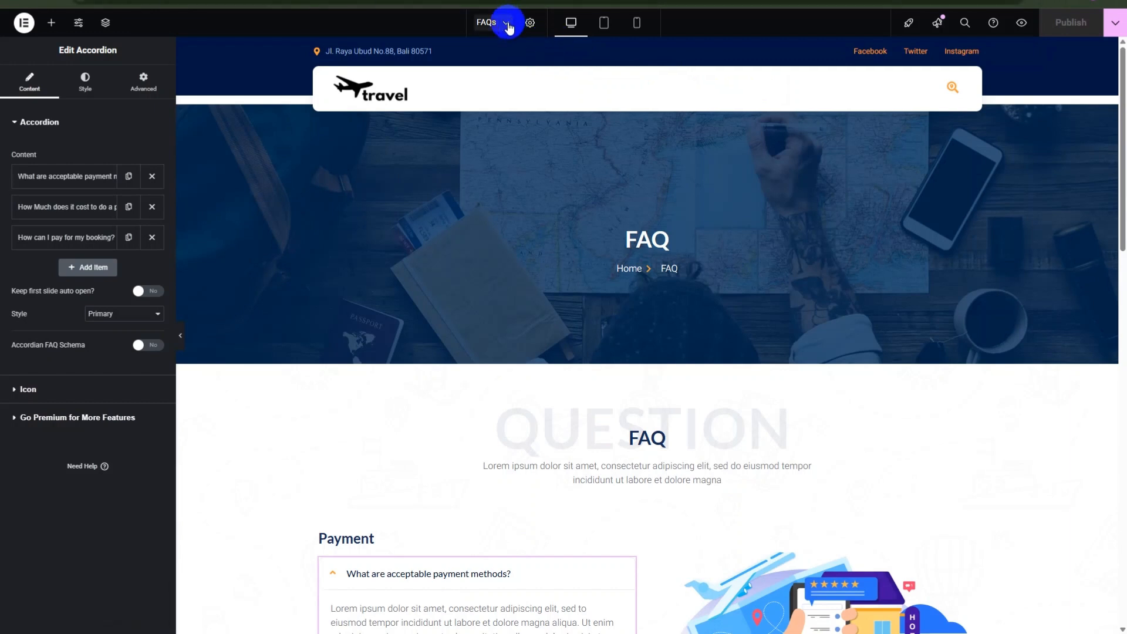
pyautogui.click(507, 24)
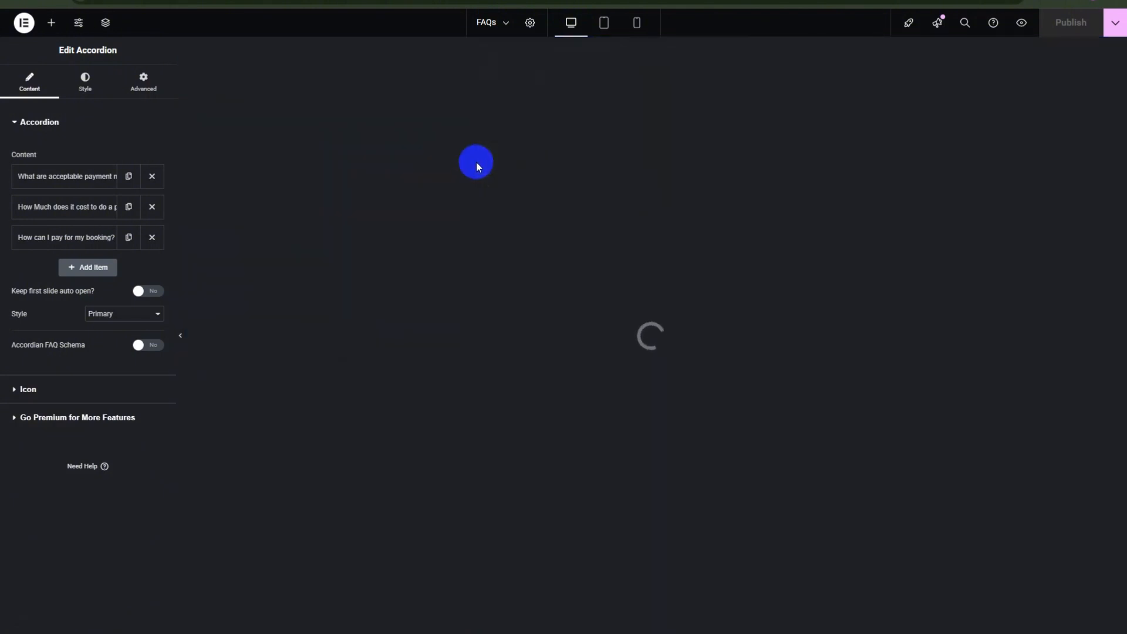
pyautogui.click(68, 164)
pyautogui.write('Pa')
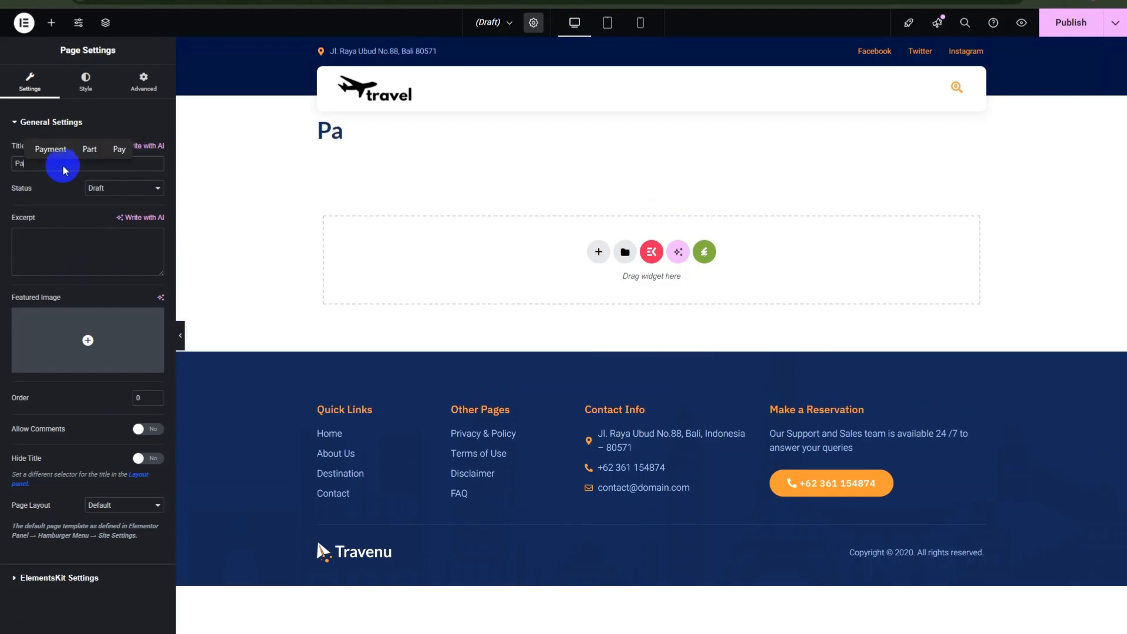
pyautogui.write('ckages')
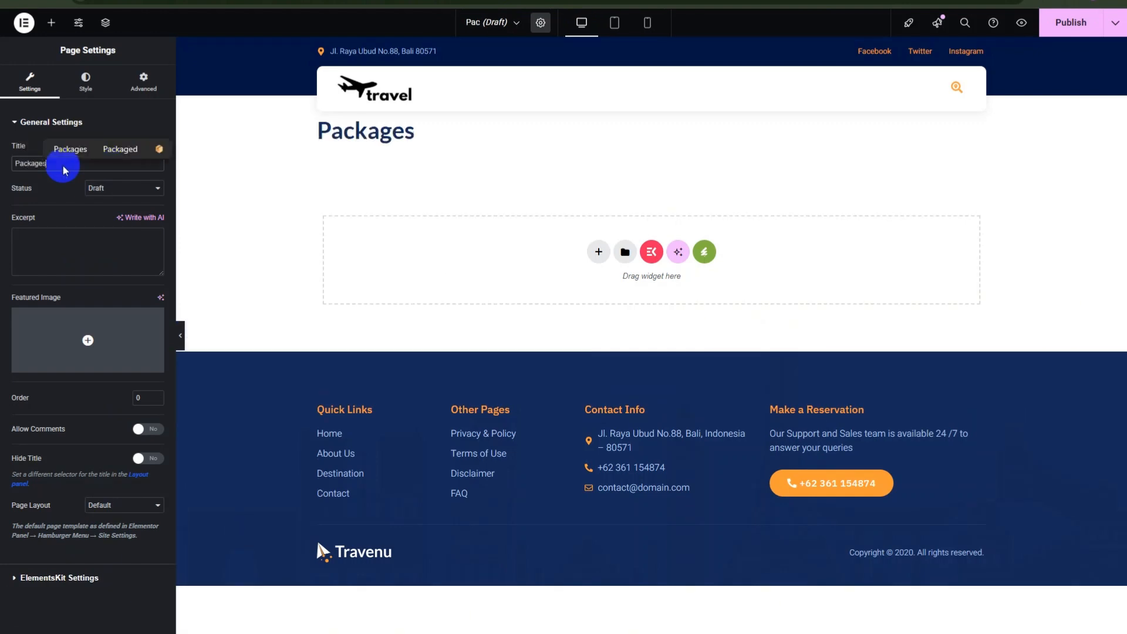
# Step: Insert the Packages template from the installed Travenu template kit into the Packages page
pyautogui.click(703, 252)
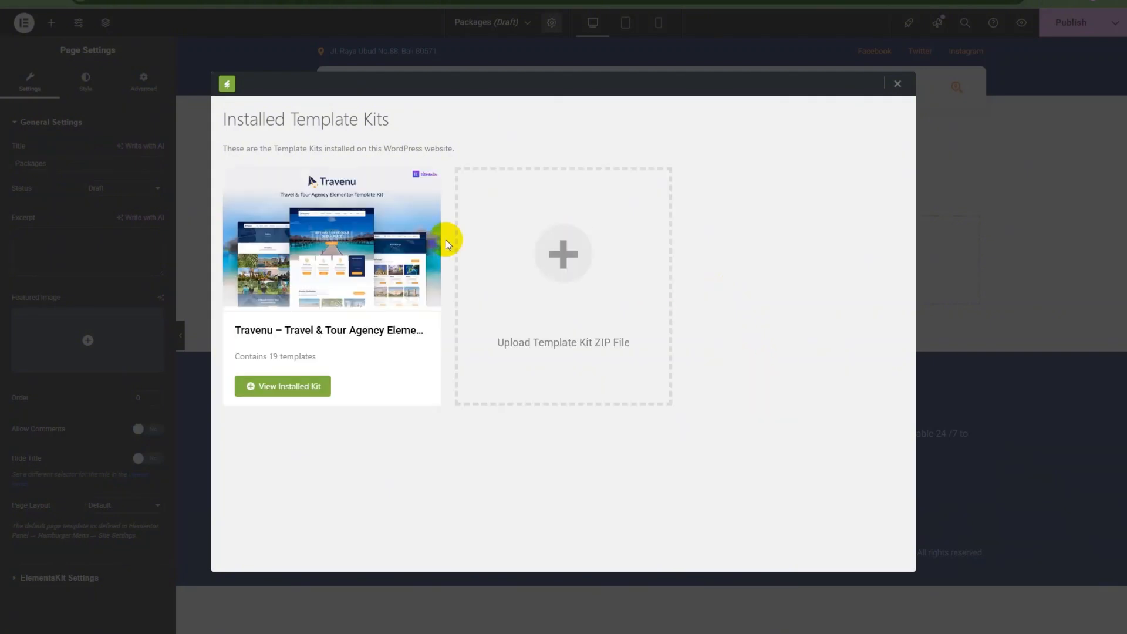
pyautogui.click(282, 385)
pyautogui.scroll(-2, 559, 333)
pyautogui.scroll(-2, 559, 333)
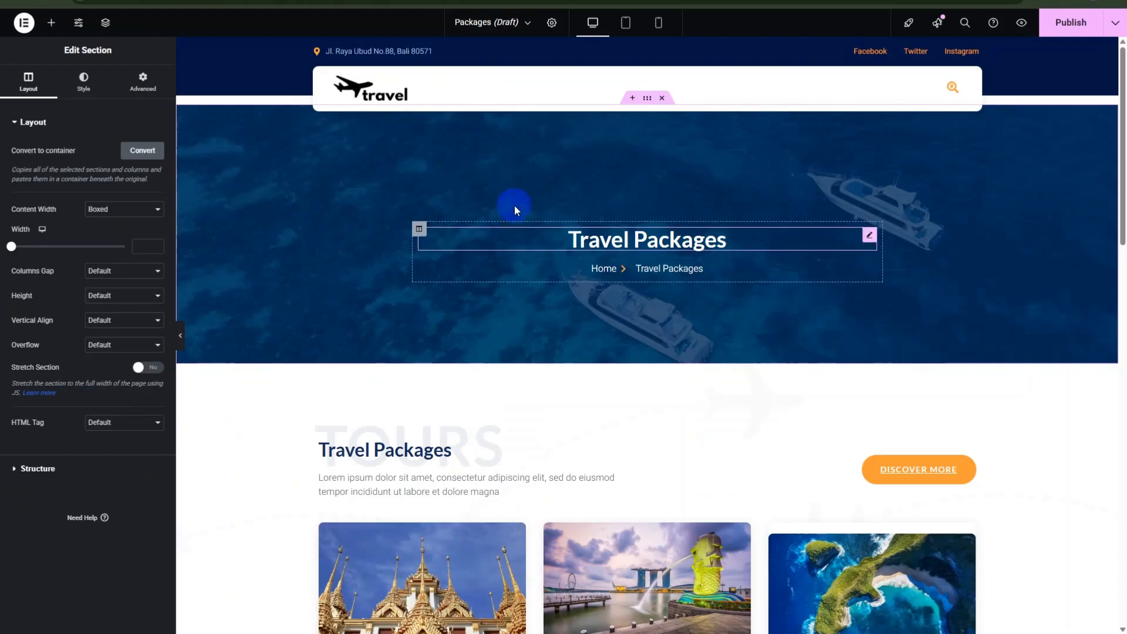
# Step: Review the inserted Packages sections from banner to partner logos, and inspect the link setting of the Thailand card's Book Now button
pyautogui.scroll(-2, 557, 178)
pyautogui.scroll(2, 517, 170)
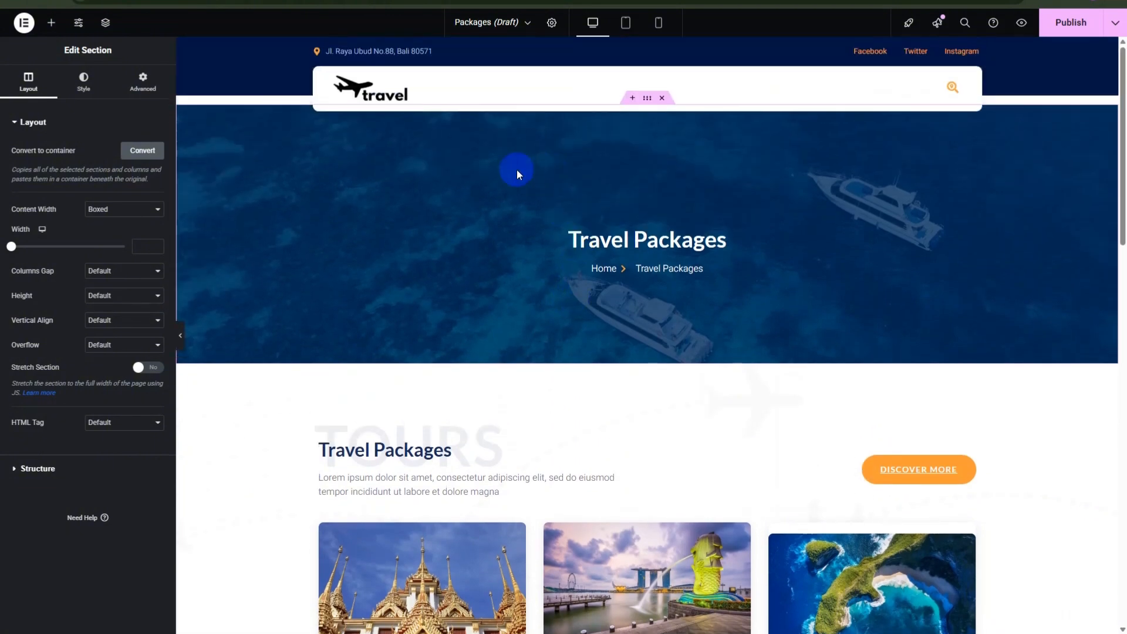
pyautogui.scroll(-5, 513, 253)
pyautogui.scroll(-9, 513, 253)
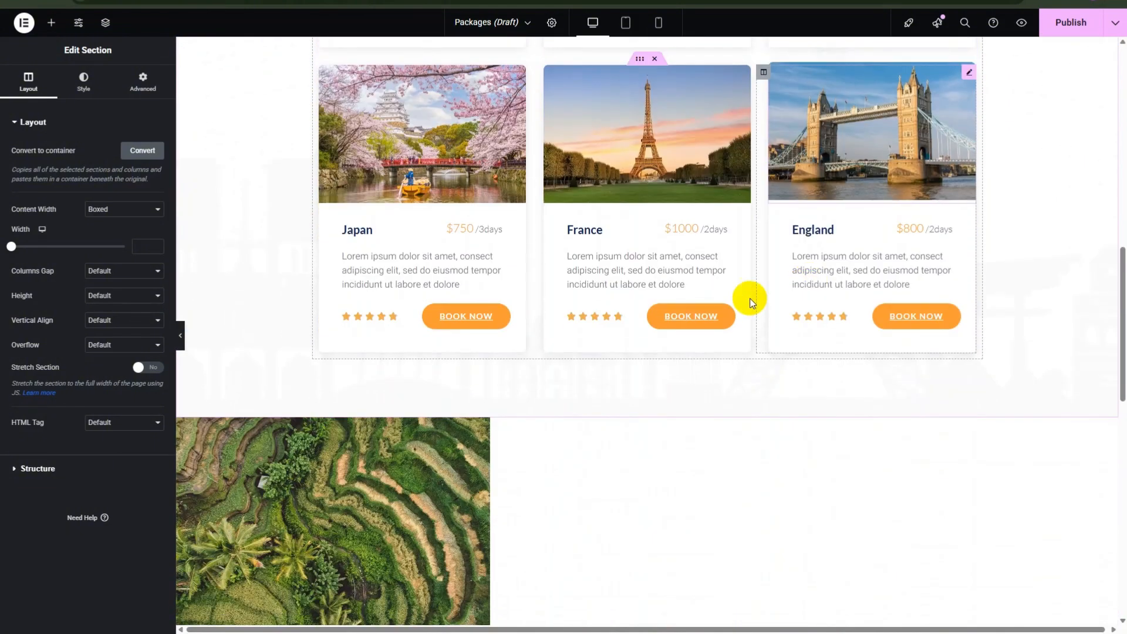
pyautogui.scroll(-7, 644, 286)
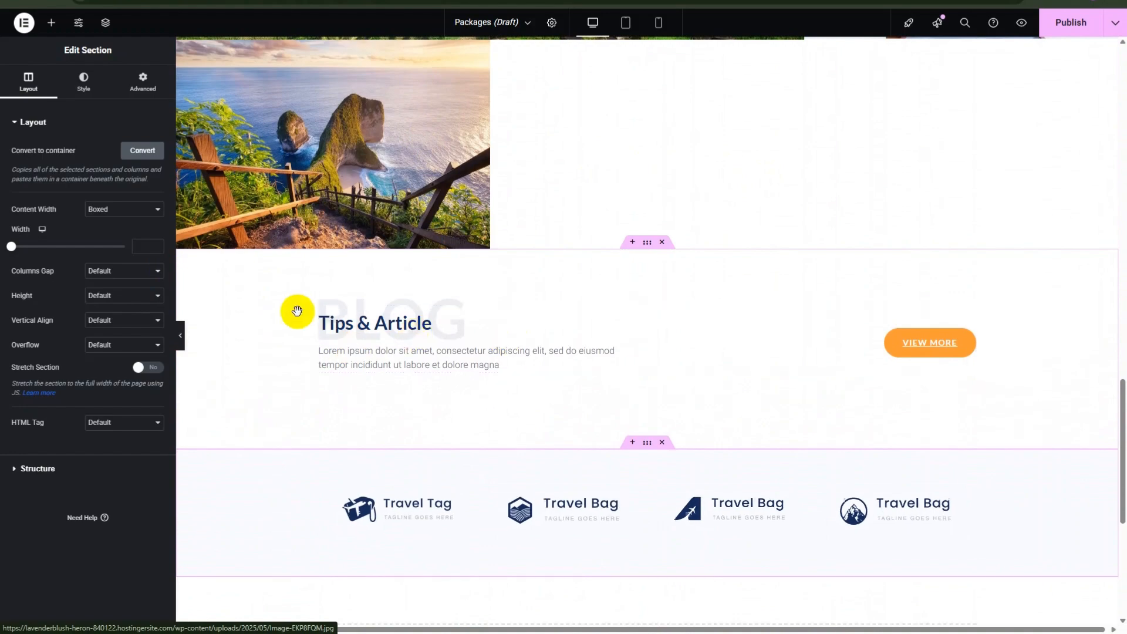
pyautogui.scroll(5, 481, 299)
pyautogui.scroll(10, 482, 300)
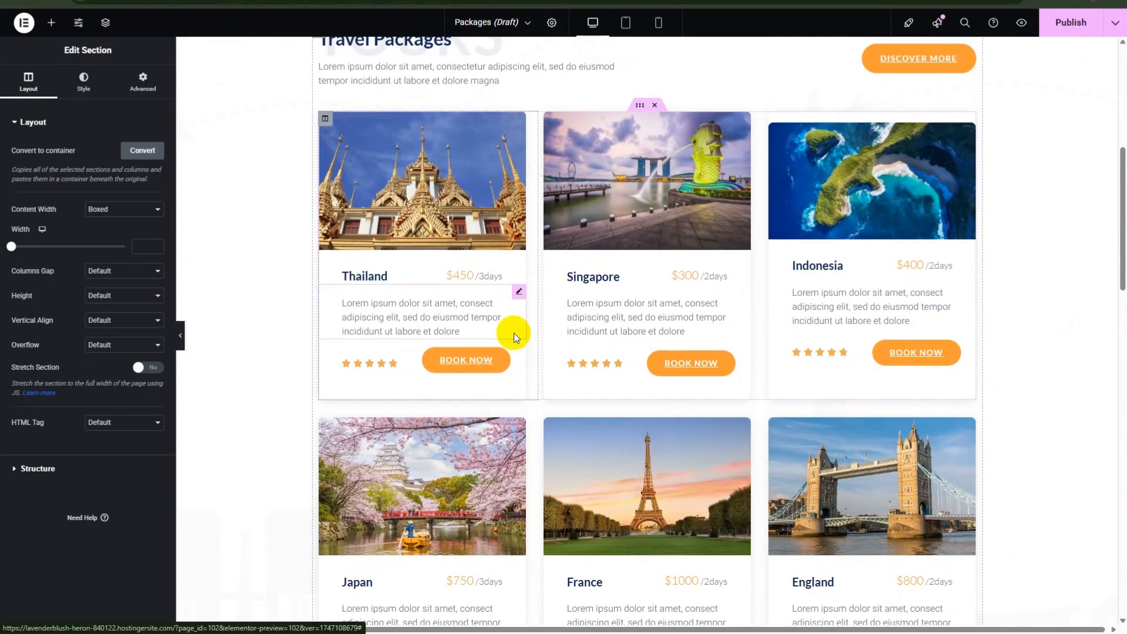
pyautogui.scroll(5, 512, 337)
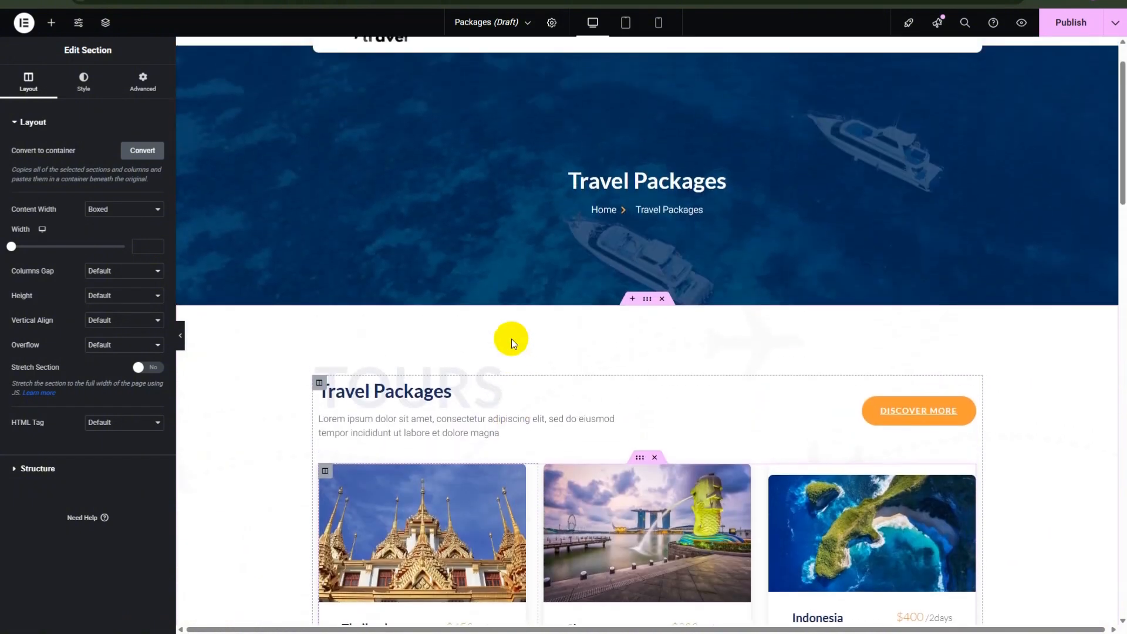
pyautogui.scroll(-3, 528, 364)
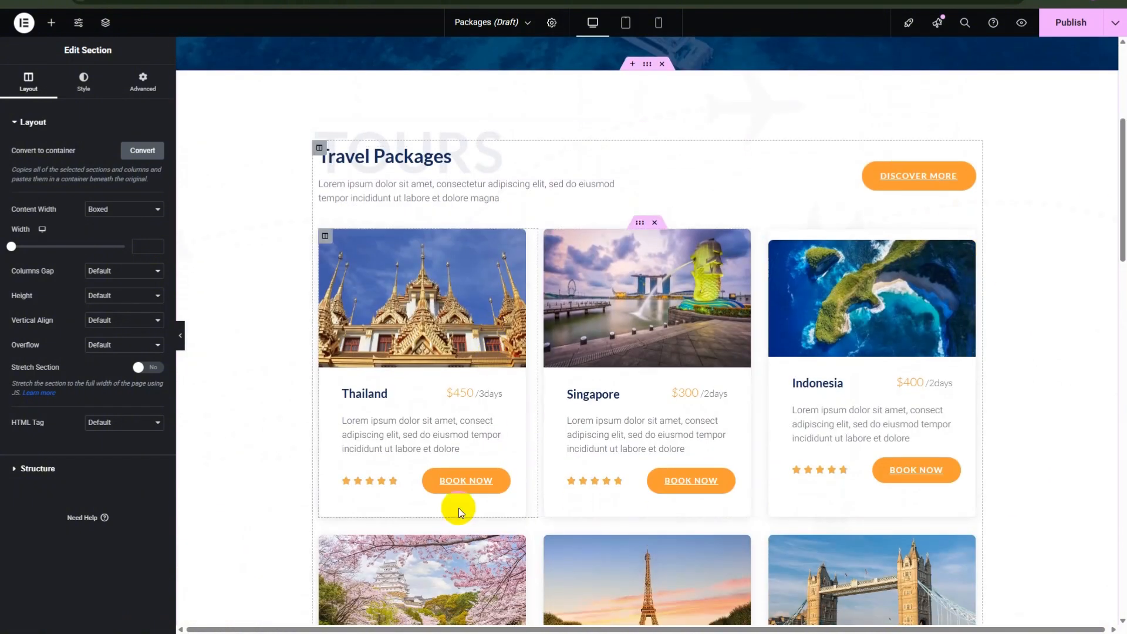
pyautogui.click(498, 464)
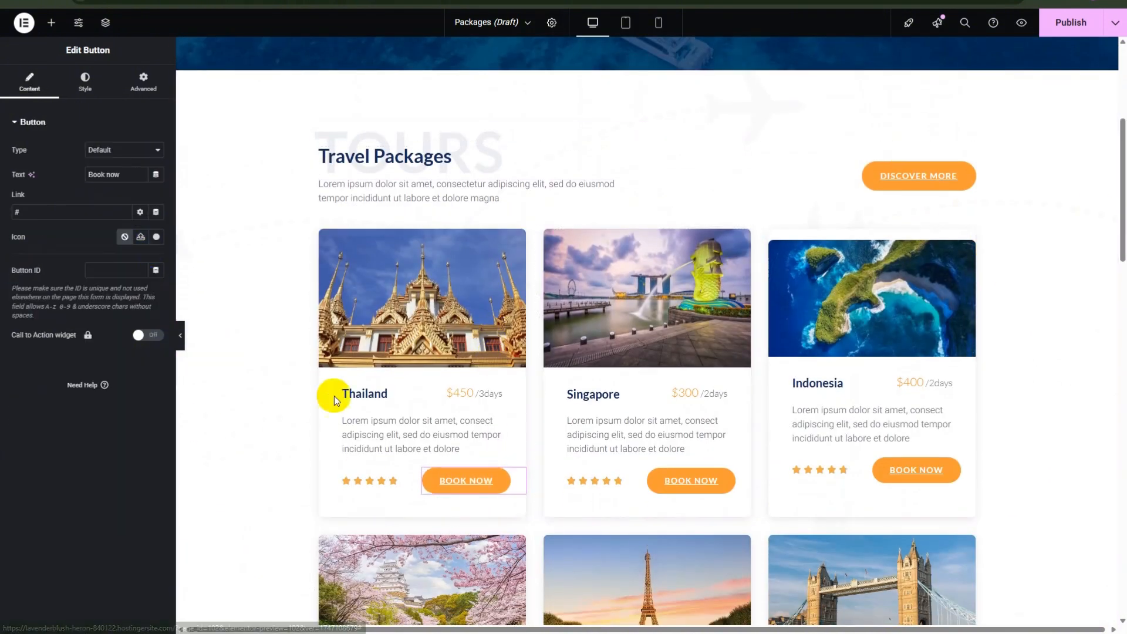
pyautogui.moveTo(47, 214); pyautogui.dragTo(2, 215)
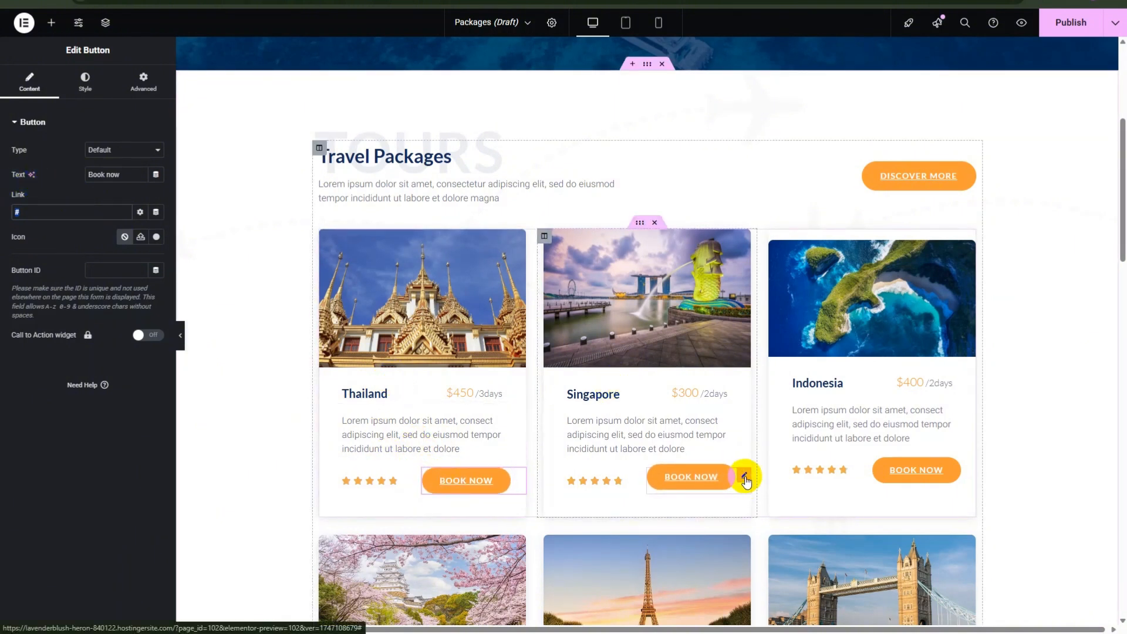
# Step: Publish the Packages page and create a new page titled Packages Details
pyautogui.click(1063, 41)
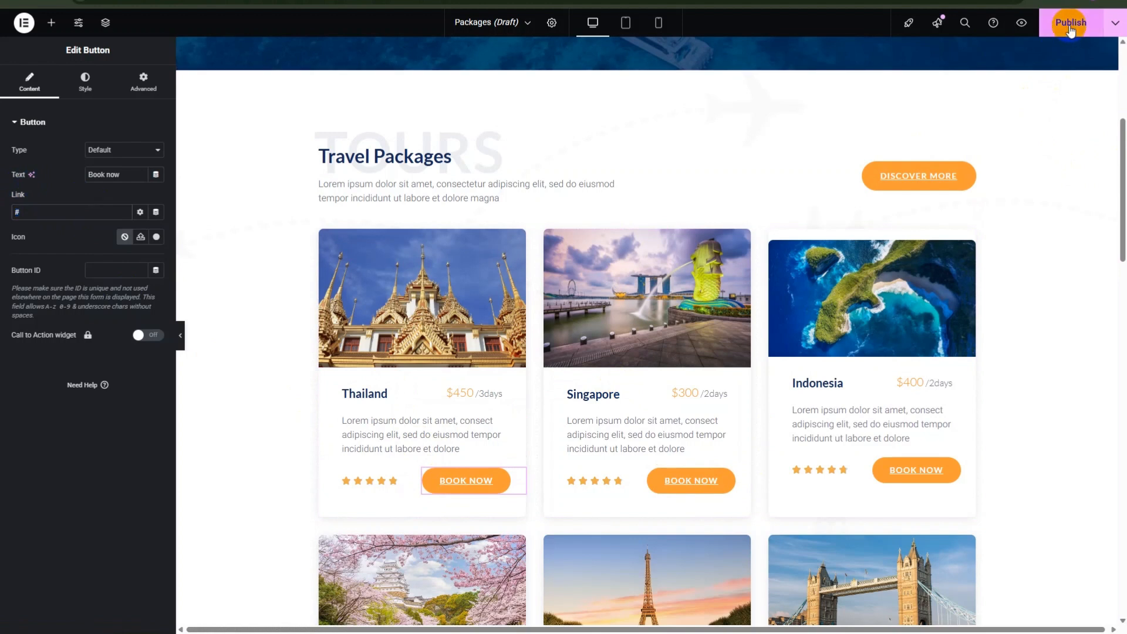
pyautogui.click(512, 24)
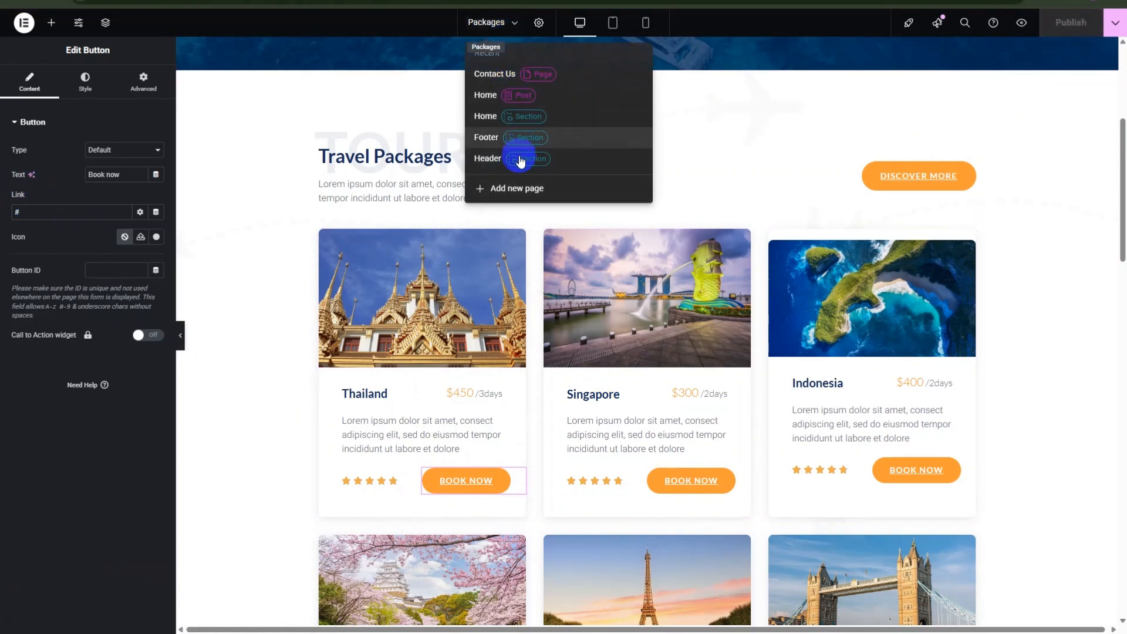
pyautogui.click(505, 189)
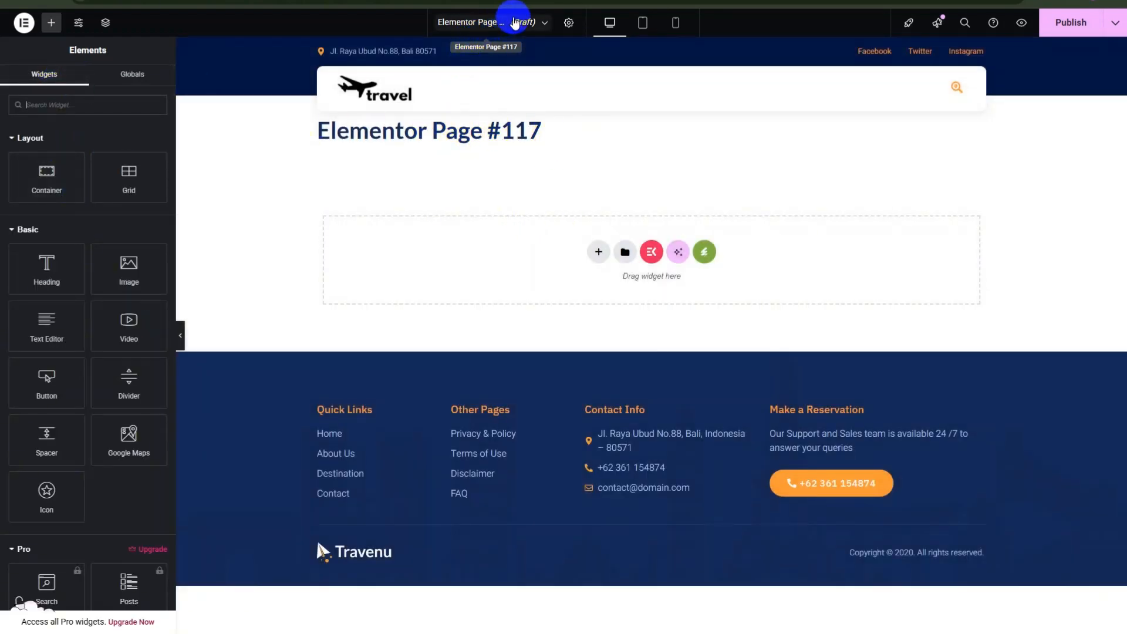
pyautogui.click(529, 22)
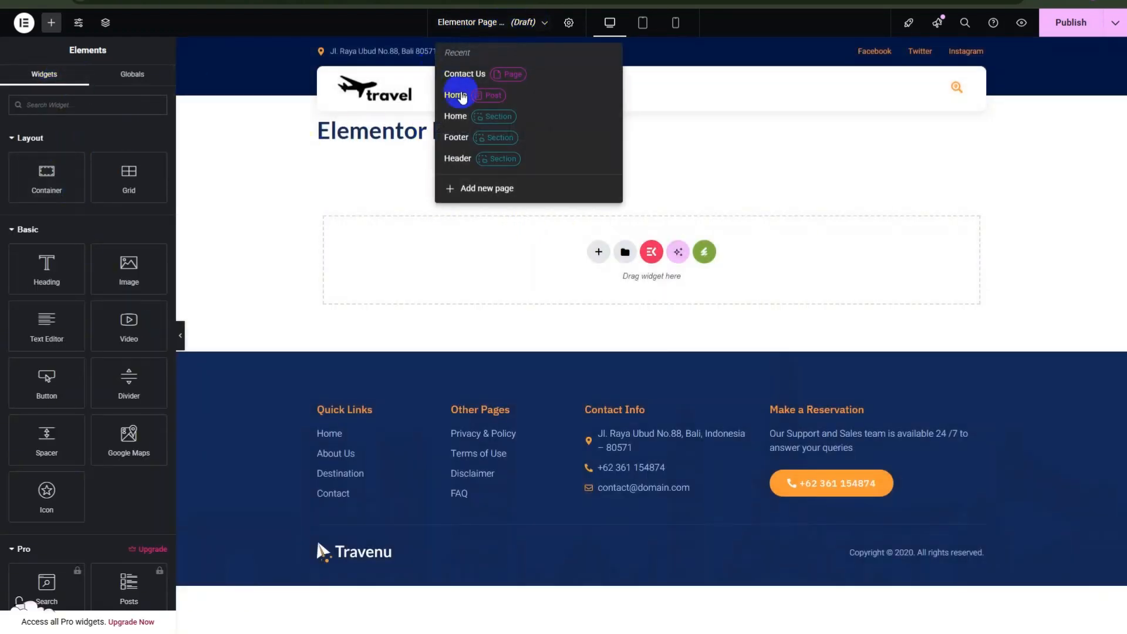
pyautogui.click(566, 25)
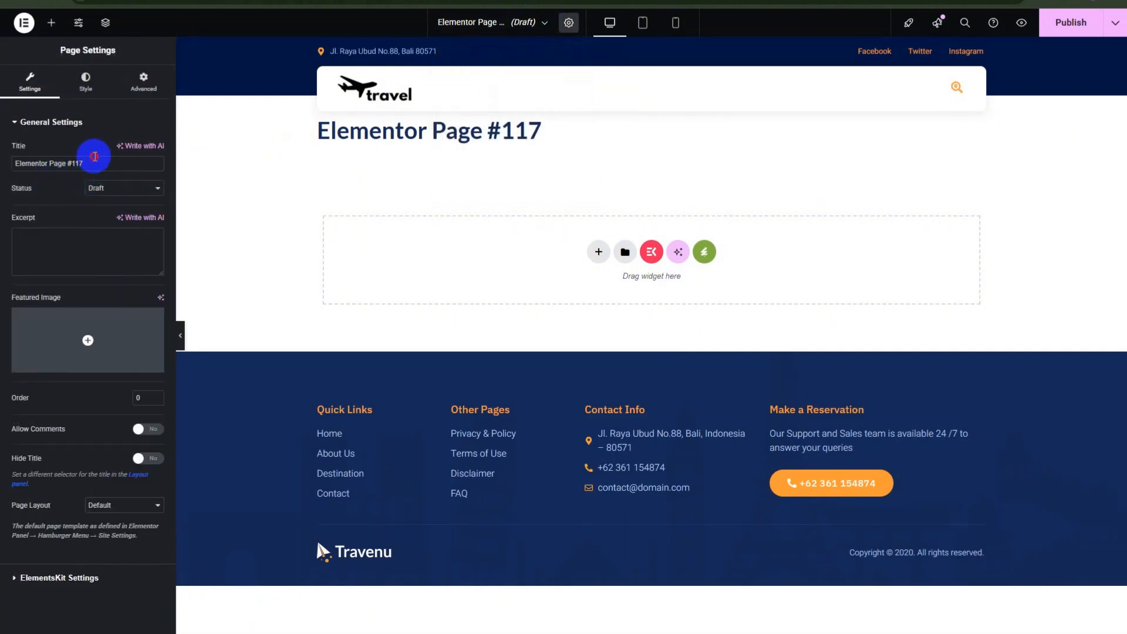
pyautogui.write('Packages ')
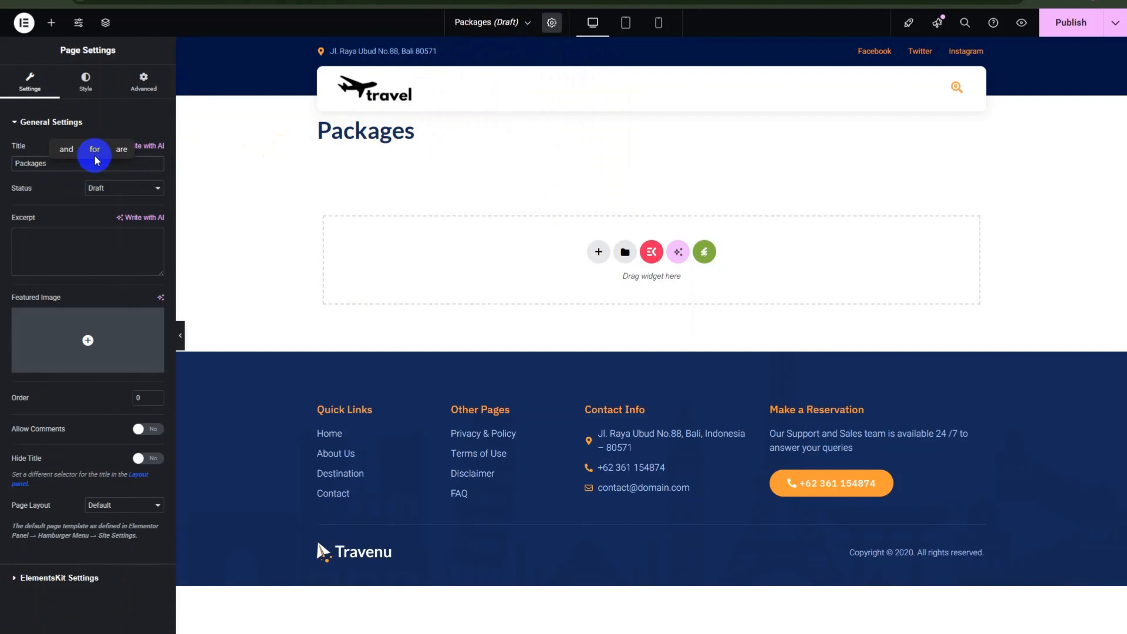
pyautogui.write('Deta')
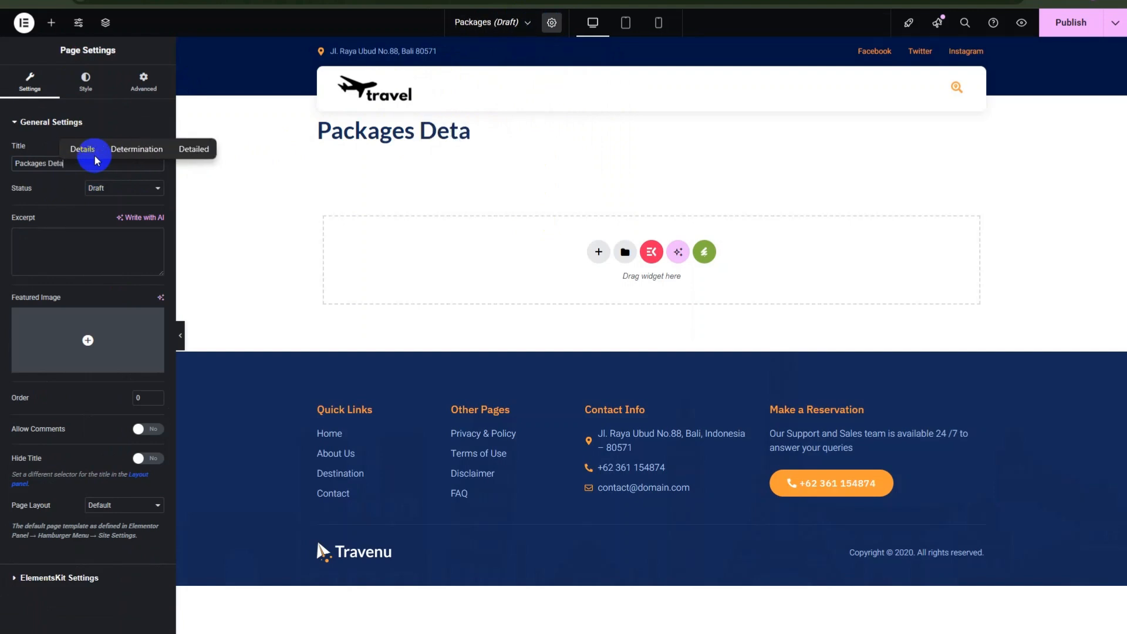
pyautogui.write('tai')
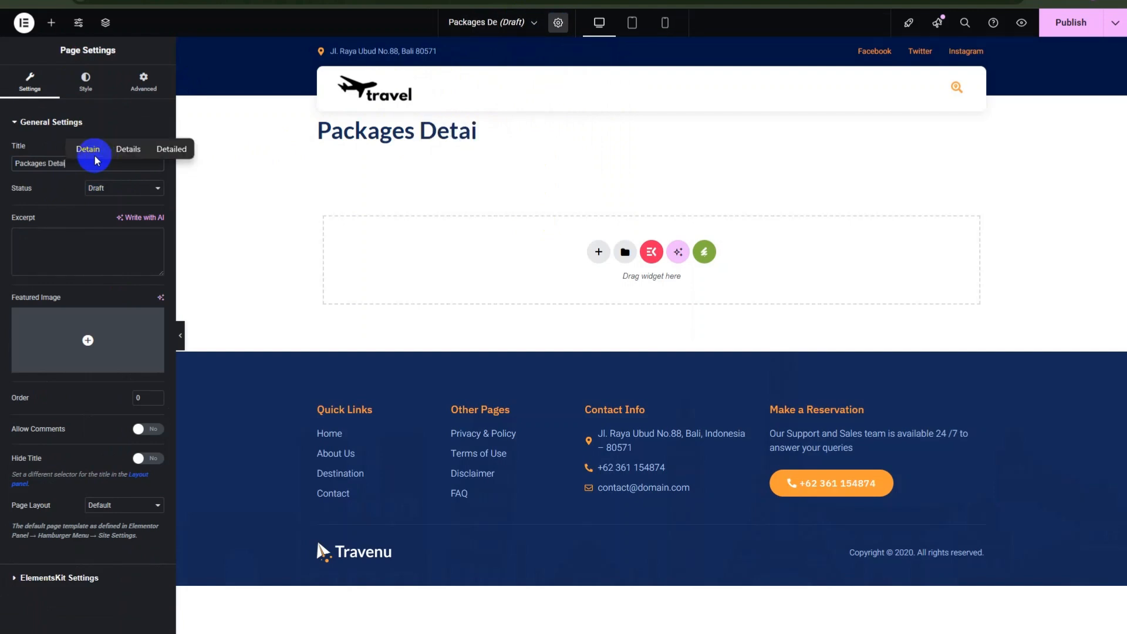
pyautogui.write('ls')
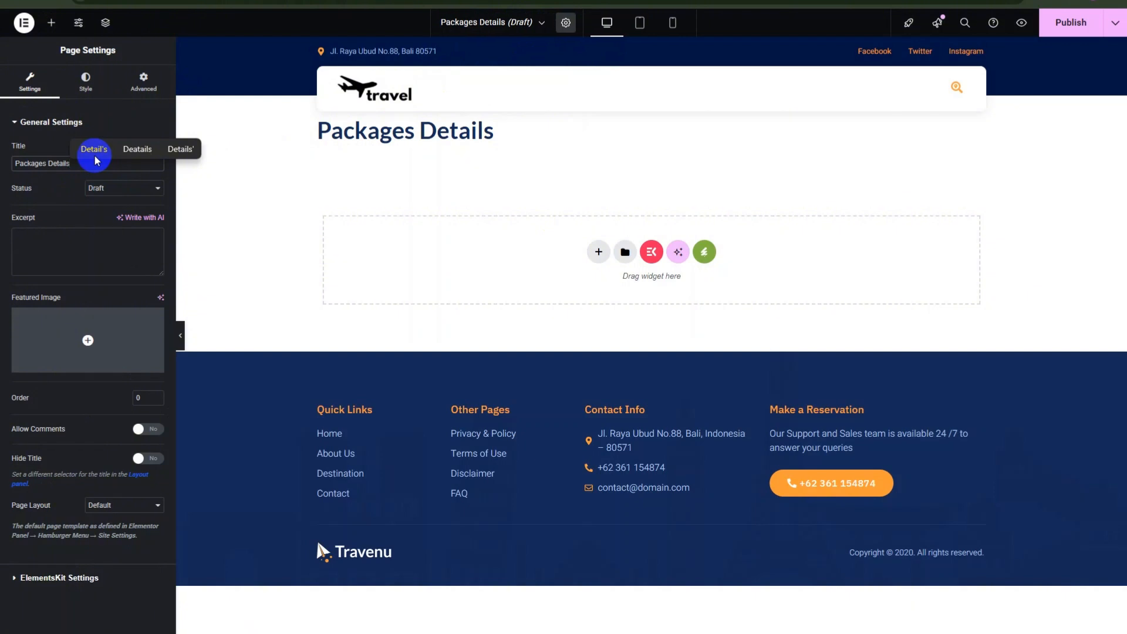
# Step: Insert the Packages Detail template from the installed Travenu template kit into the Packages Details page
pyautogui.click(705, 252)
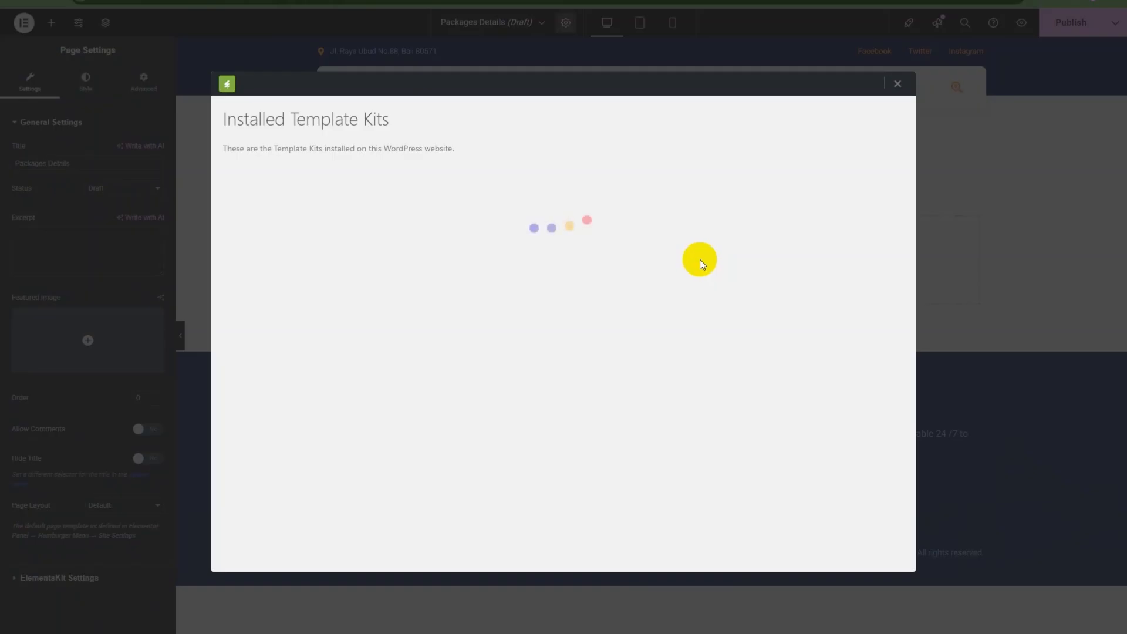
pyautogui.click(428, 284)
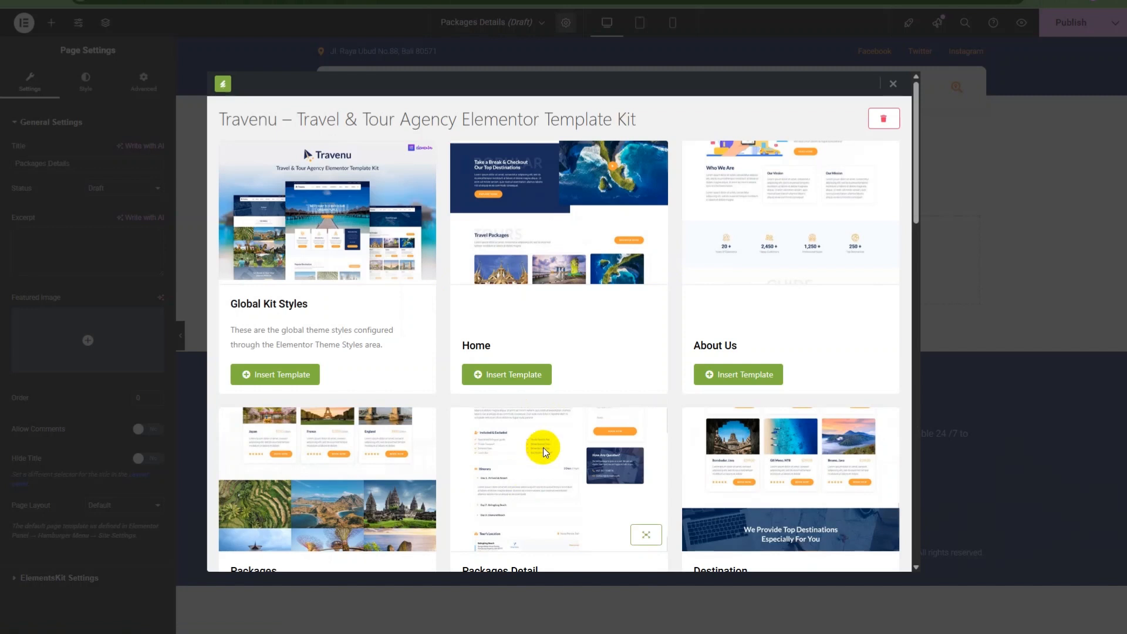
pyautogui.scroll(-3, 544, 447)
pyautogui.click(502, 423)
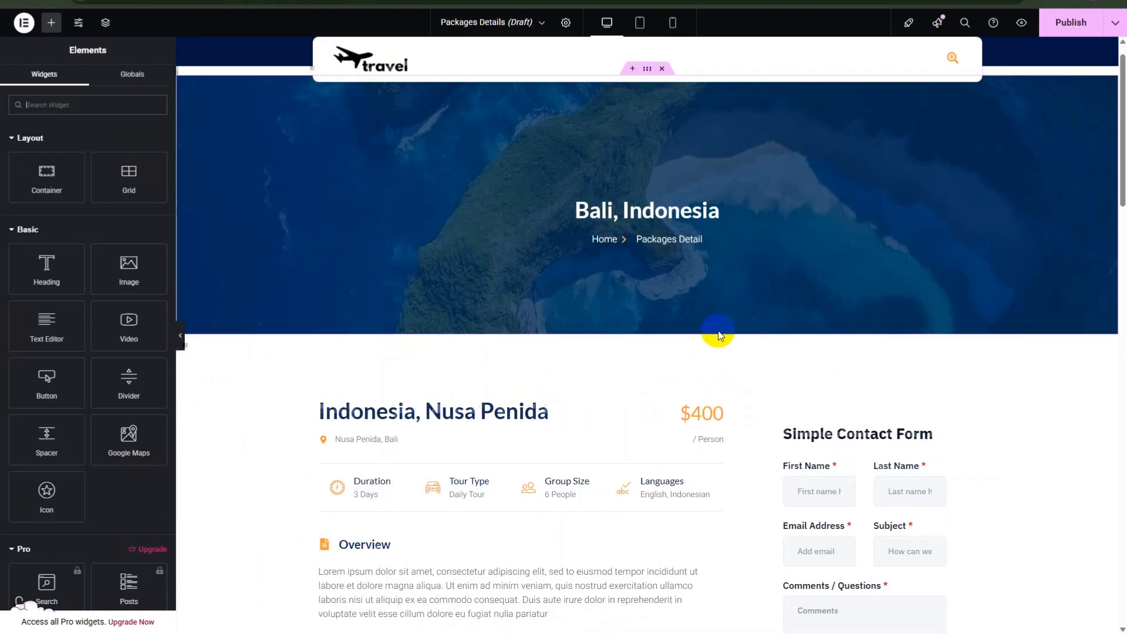
# Step: Examine the MetForm selection and new-form template options for the Simple Contact Form beside the package details
pyautogui.scroll(-3, 904, 352)
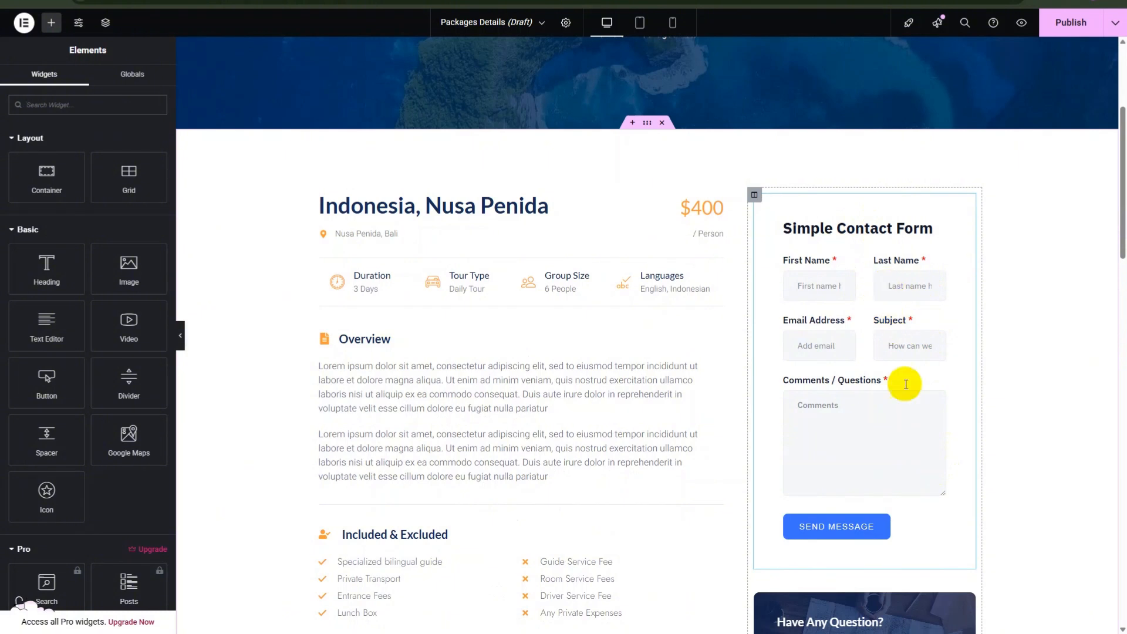
pyautogui.click(928, 475)
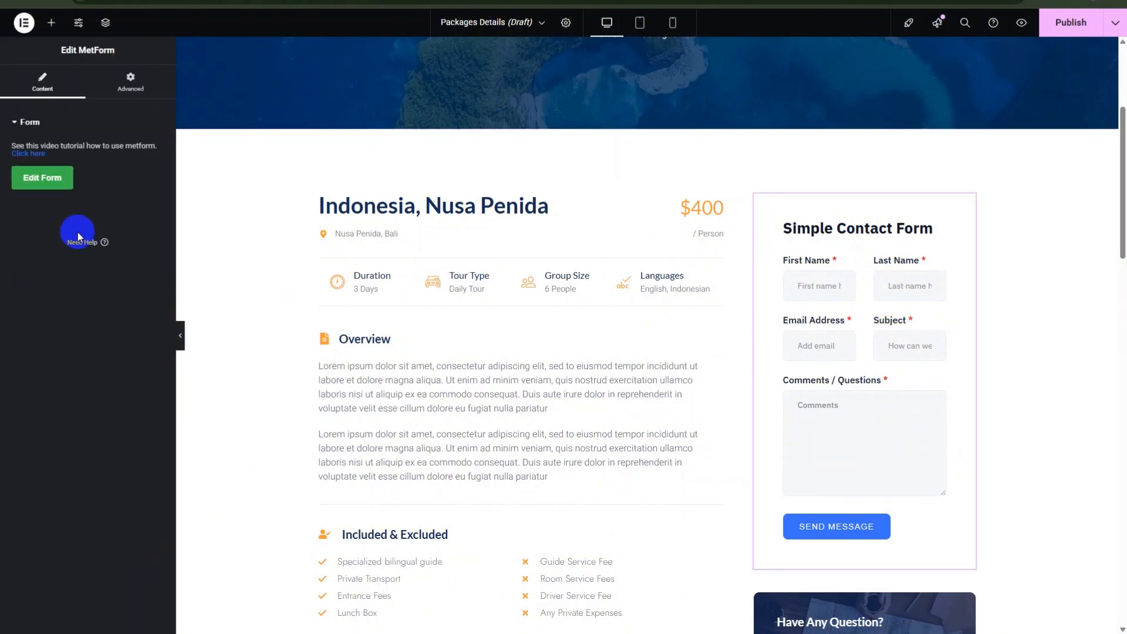
pyautogui.click(51, 179)
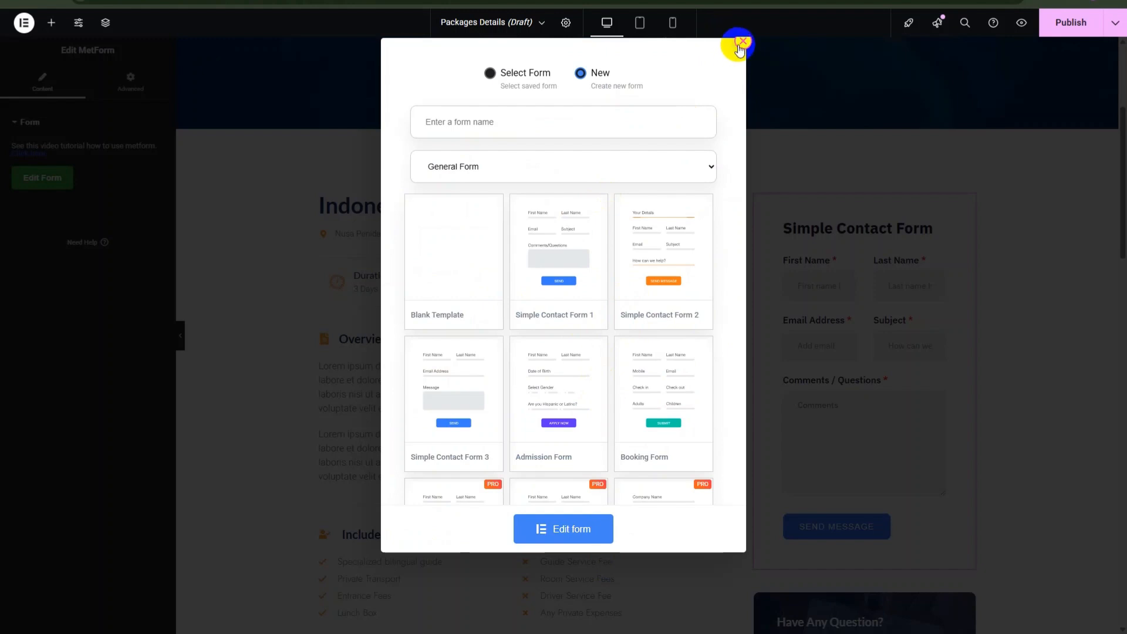
pyautogui.click(741, 43)
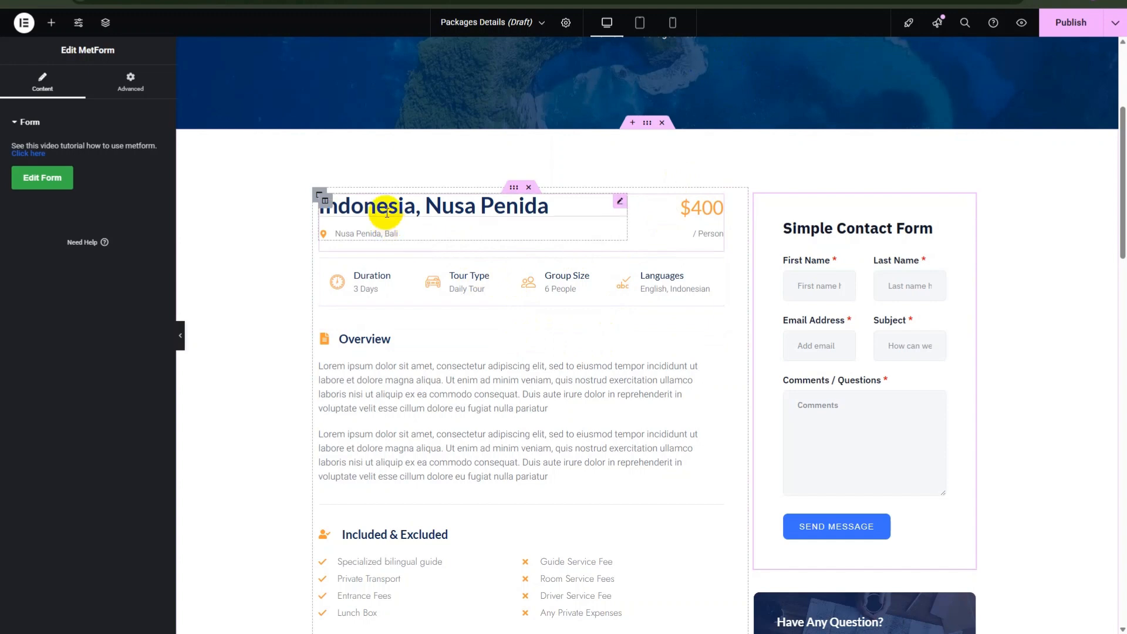
# Step: Review the inserted package details, from the banner, price and overview through the itinerary, tour location map and related images
pyautogui.scroll(4, 668, 305)
pyautogui.scroll(-3, 667, 305)
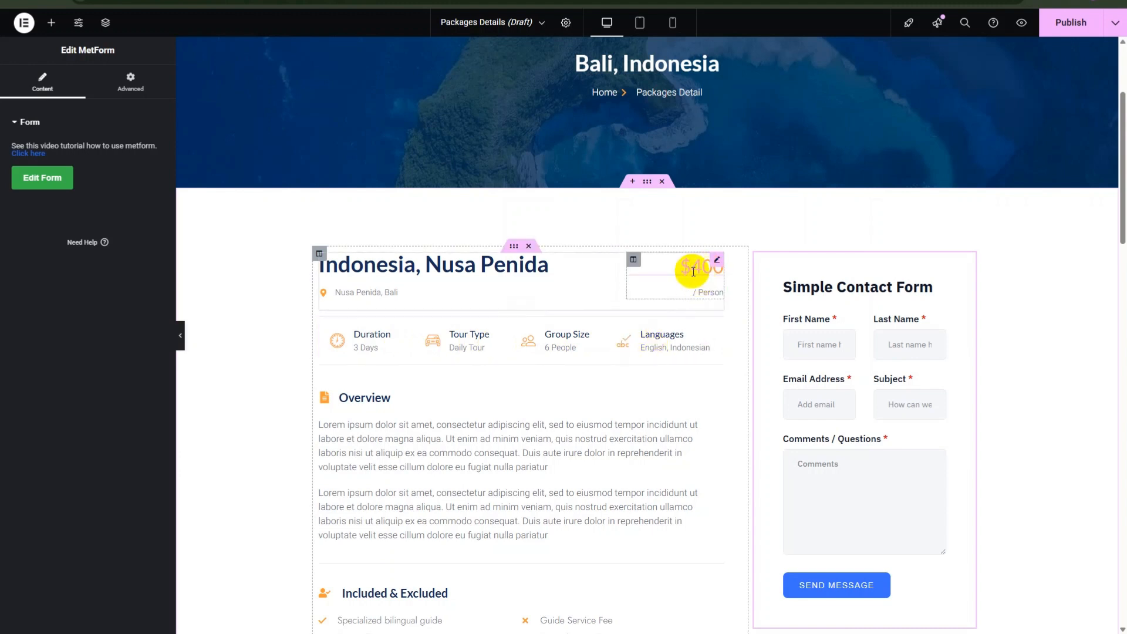
pyautogui.scroll(-3, 455, 327)
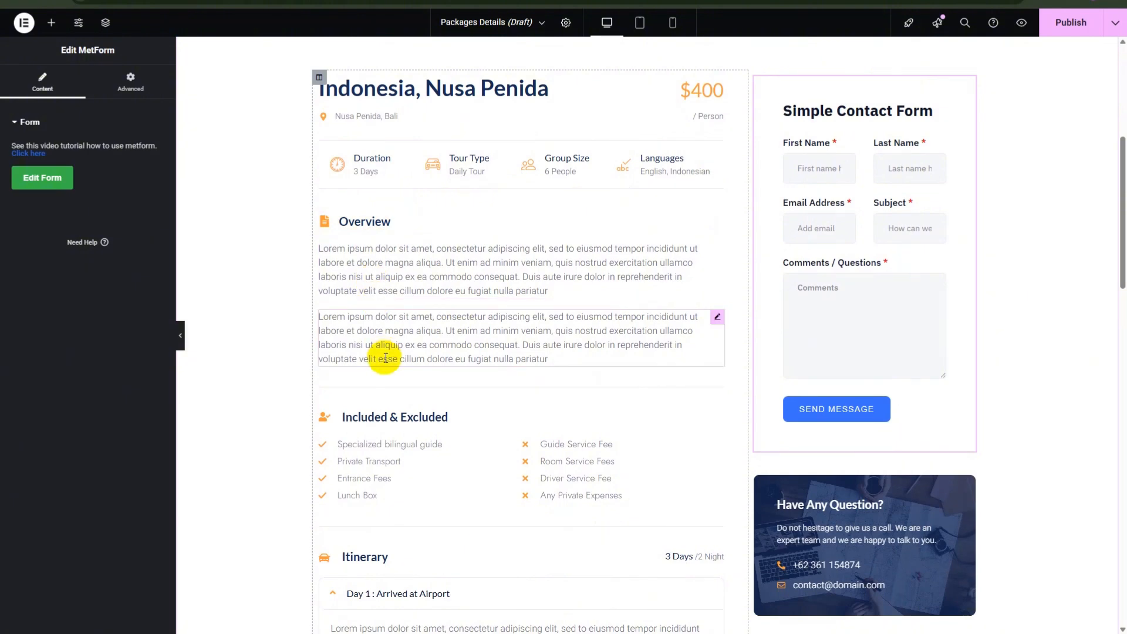
pyautogui.scroll(-3, 382, 355)
pyautogui.scroll(-3, 382, 384)
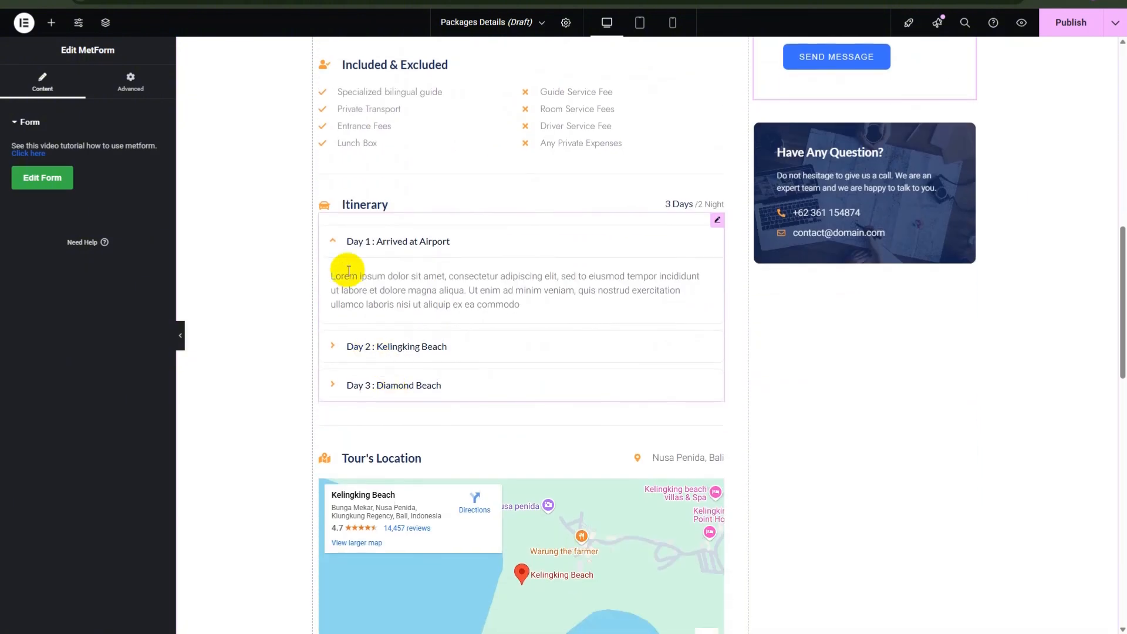
pyautogui.scroll(-1, 451, 416)
pyautogui.scroll(-10, 449, 417)
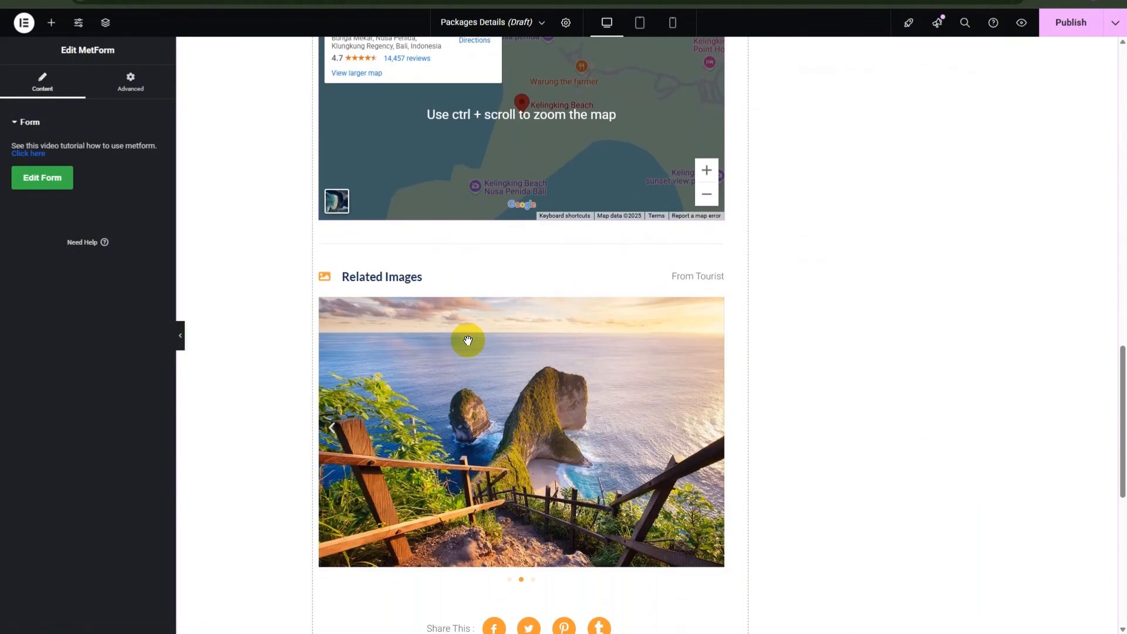
# Step: Publish the Packages Details page and exit the Elementor editor to the WordPress list of pages
pyautogui.scroll(14, 646, 270)
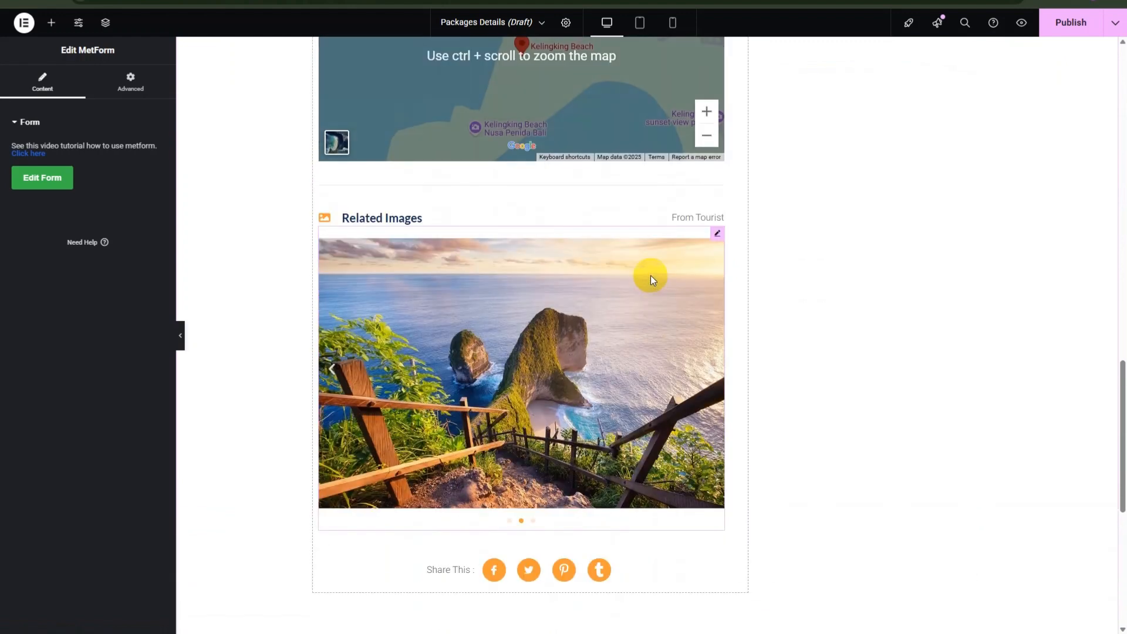
pyautogui.scroll(8, 619, 323)
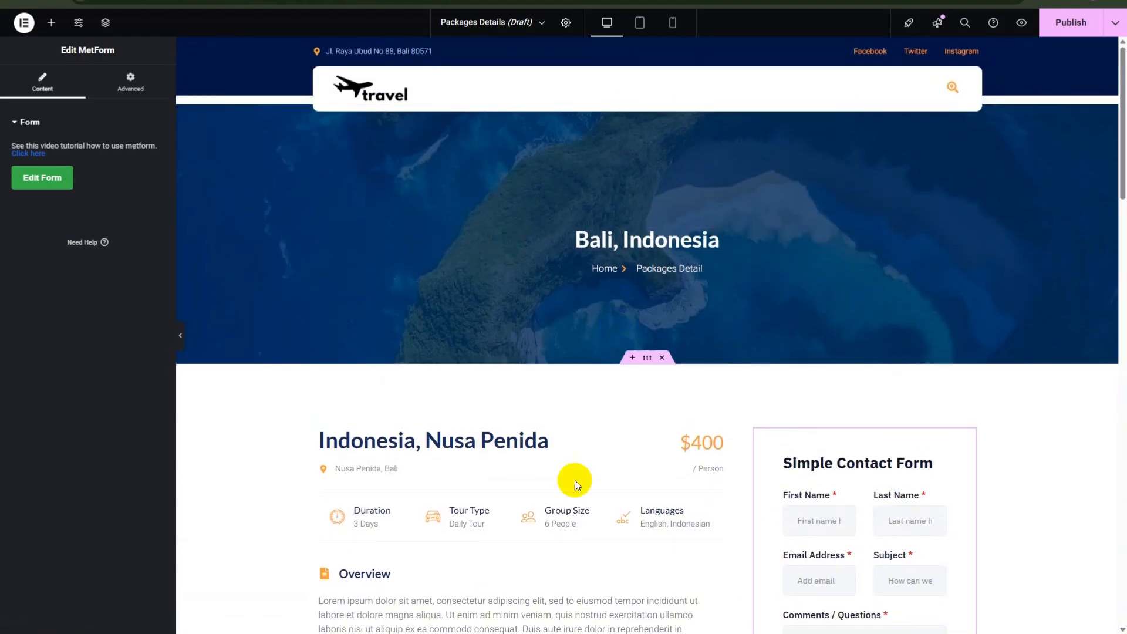
pyautogui.scroll(-5, 575, 481)
pyautogui.scroll(5, 452, 298)
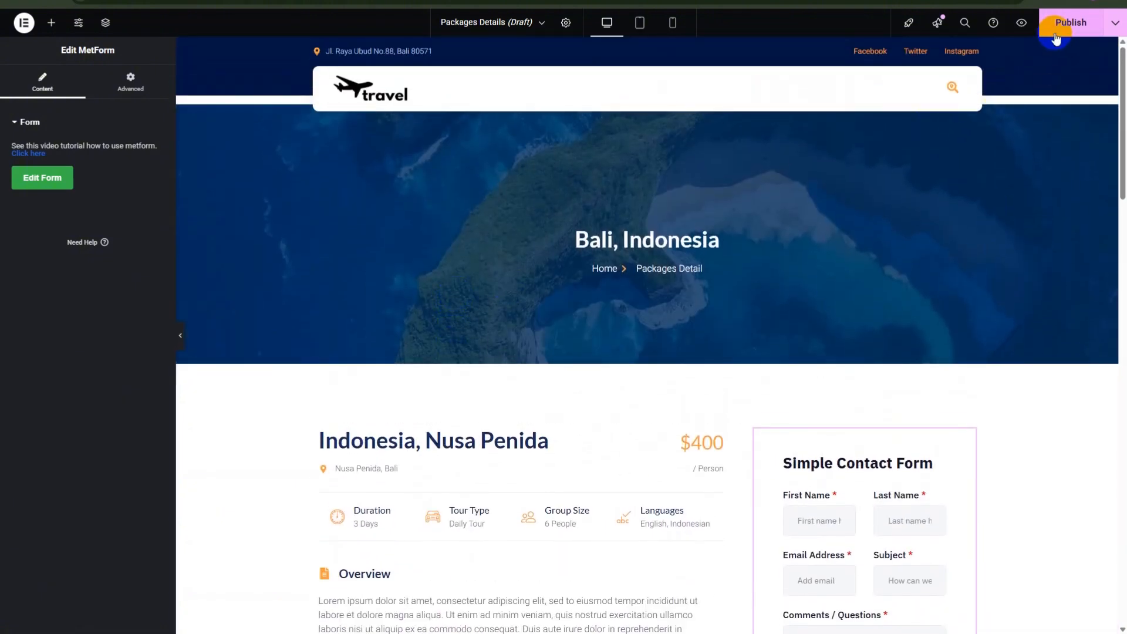
pyautogui.click(1056, 36)
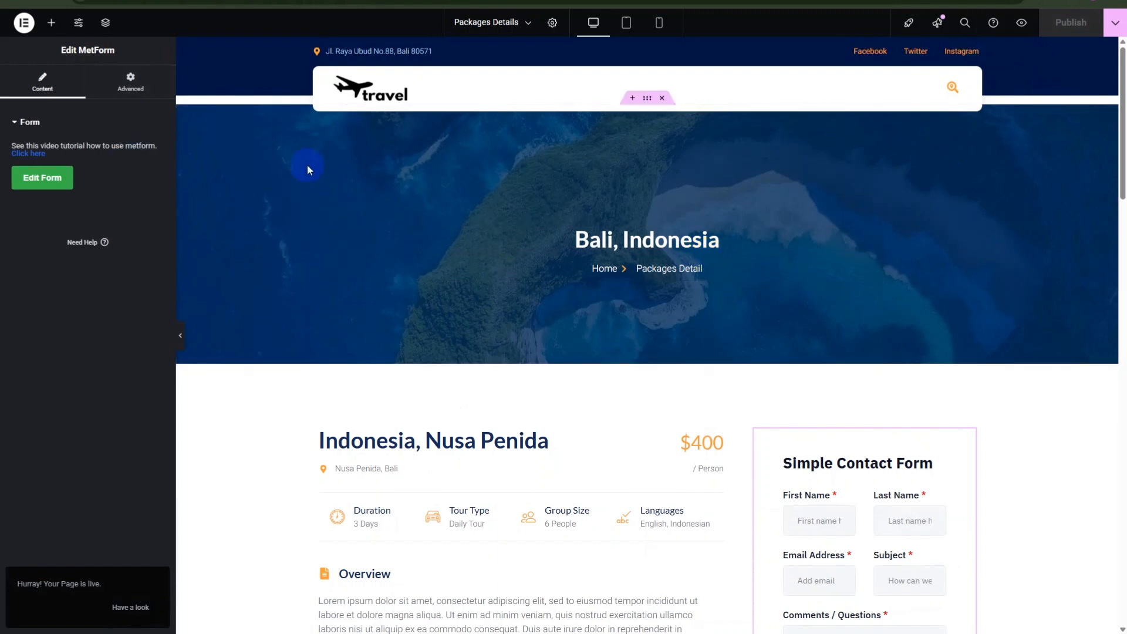
pyautogui.click(32, 34)
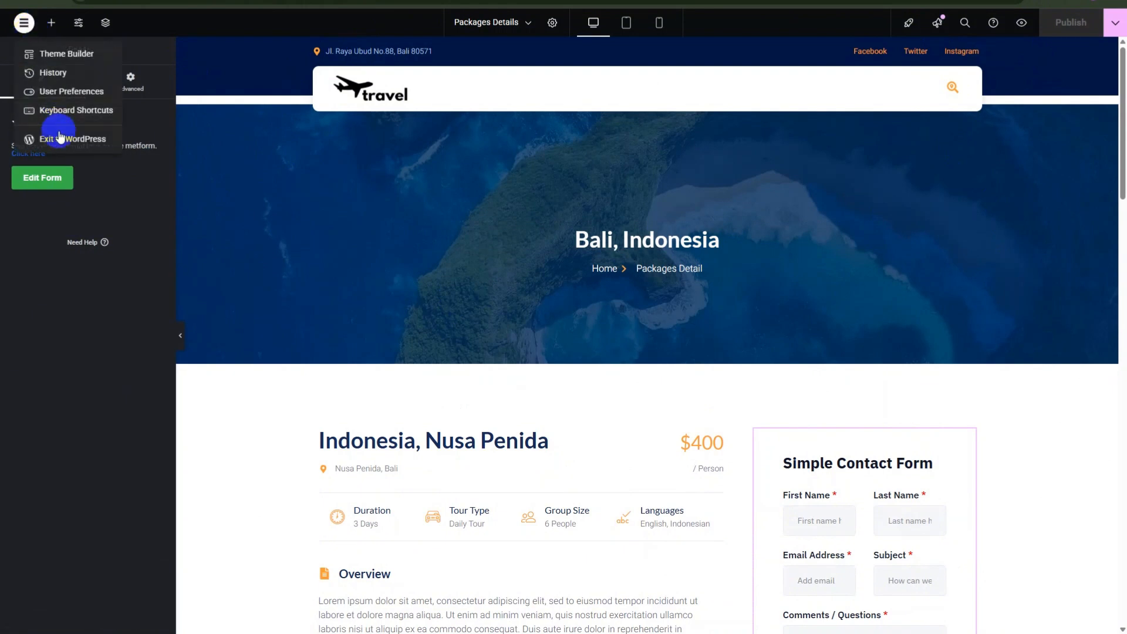
pyautogui.click(76, 143)
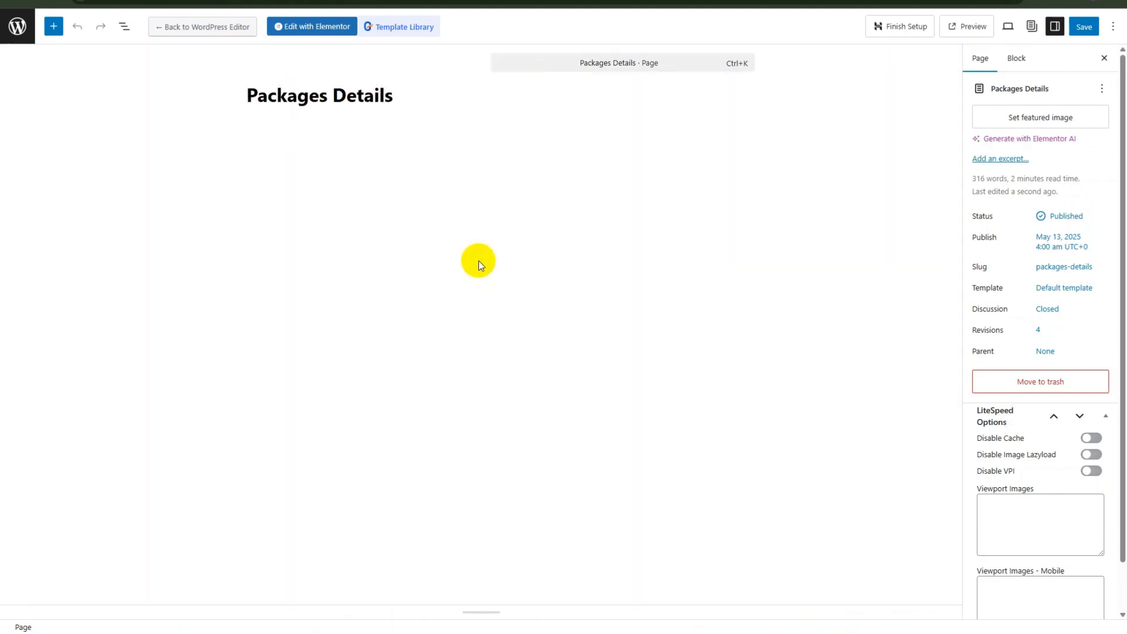
pyautogui.click(15, 25)
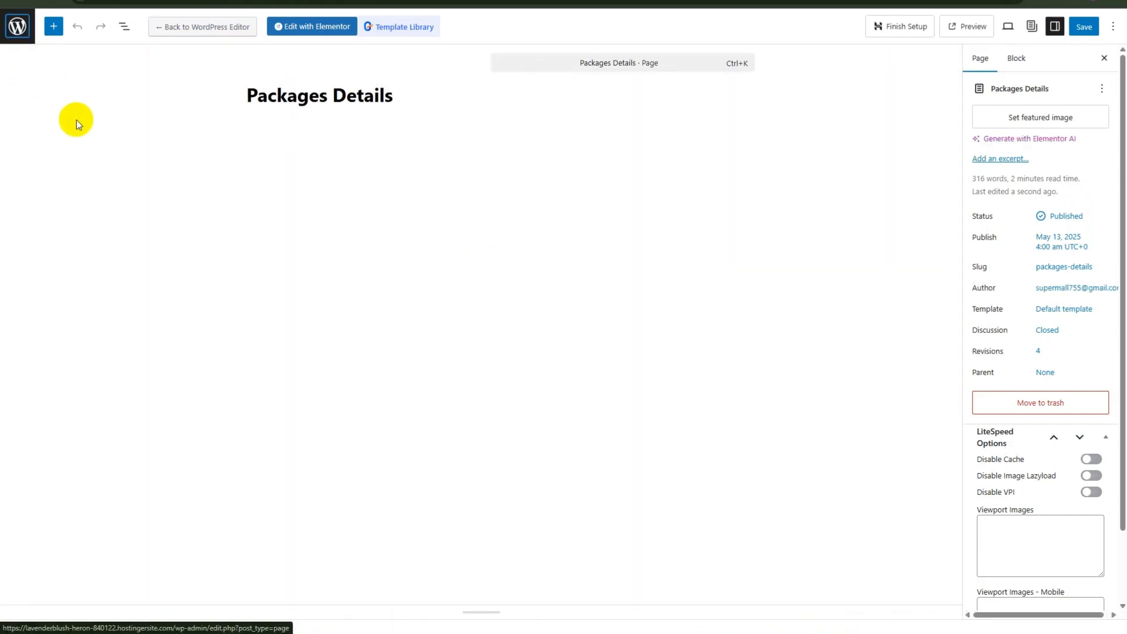
# Step: Create a navigation menu named Main menu that automatically adds new top-level pages and displays in the Header location
pyautogui.moveTo(167, 305)
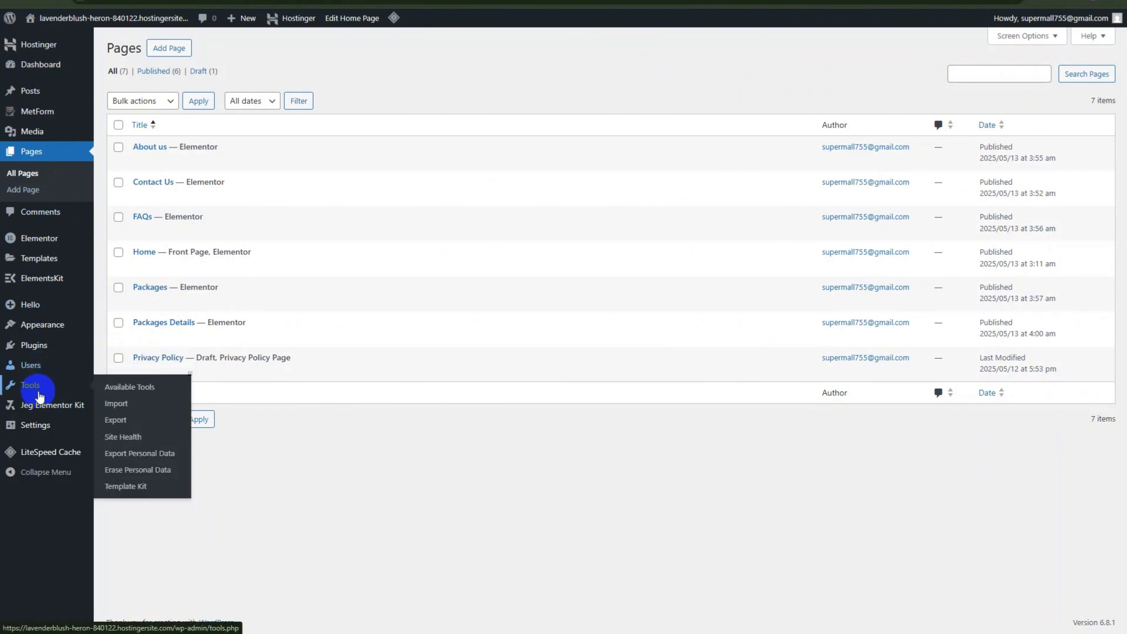
pyautogui.moveTo(54, 333)
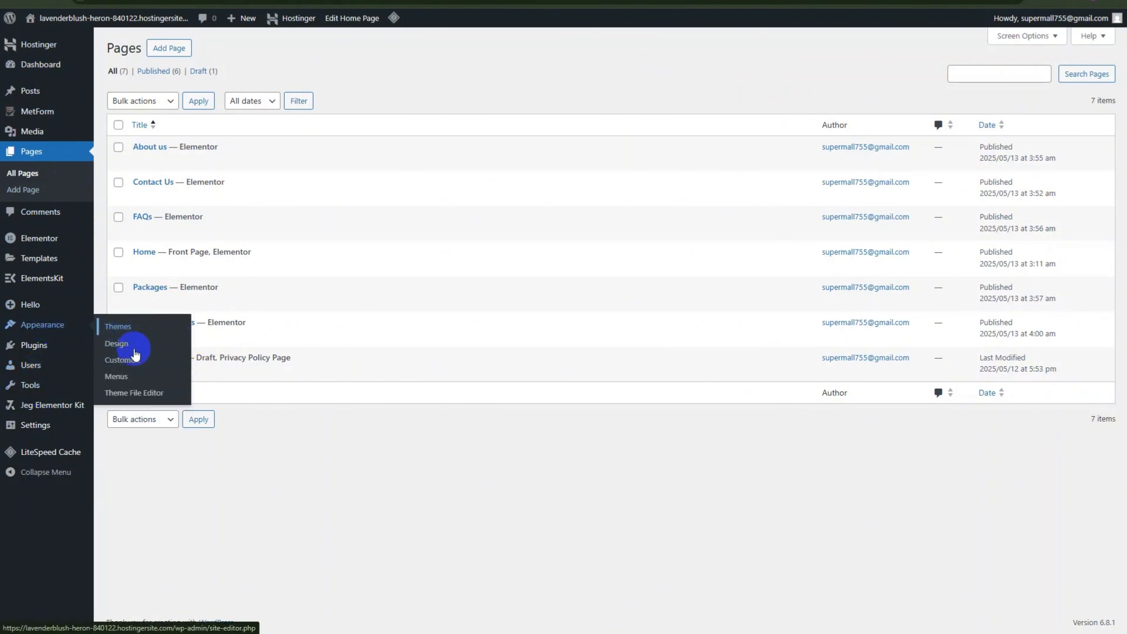
pyautogui.click(130, 378)
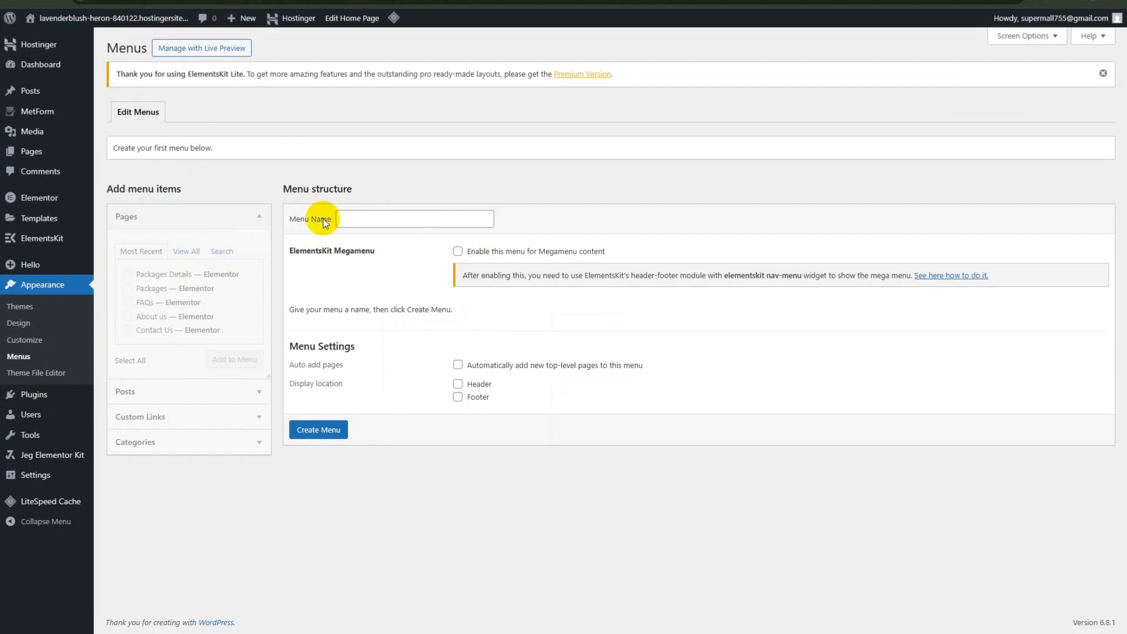
pyautogui.click(405, 224)
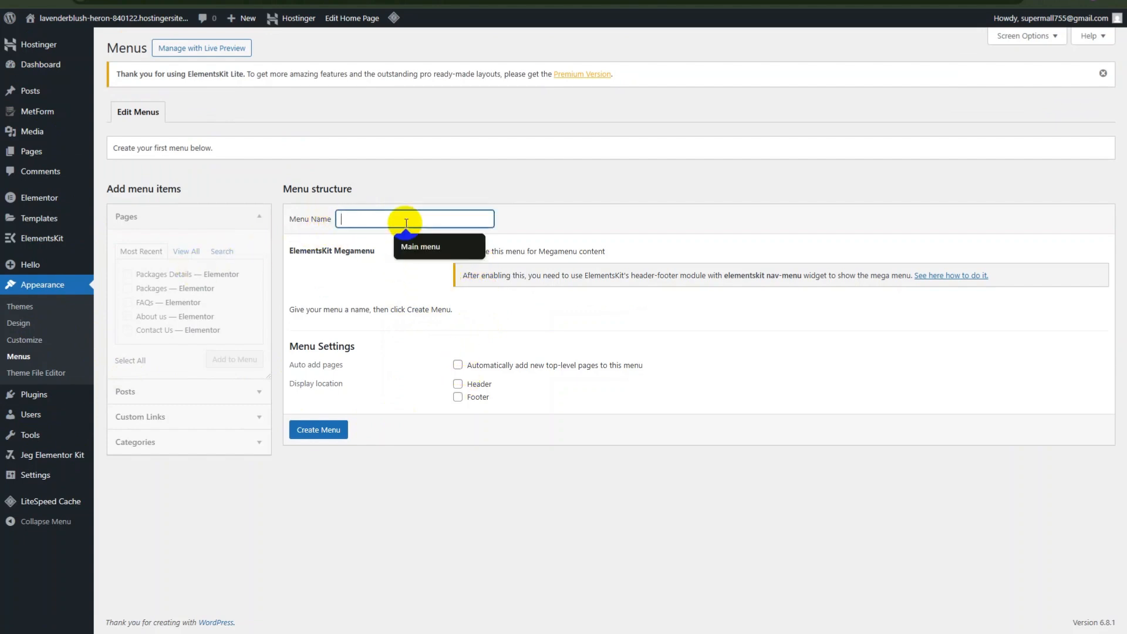
pyautogui.click(411, 249)
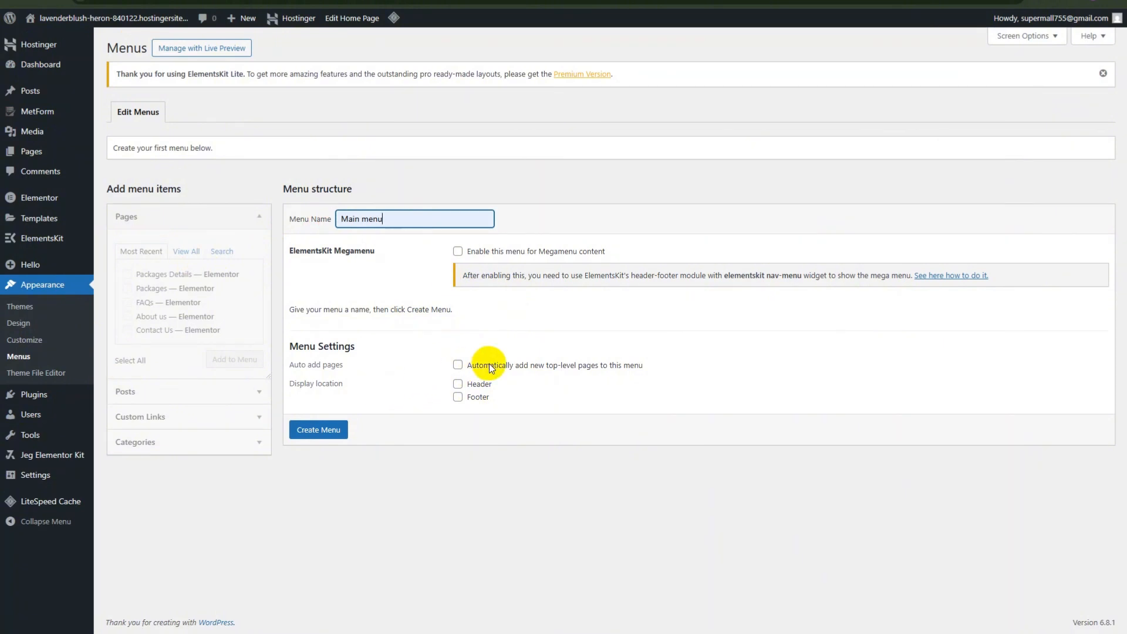
pyautogui.click(458, 366)
pyautogui.click(479, 386)
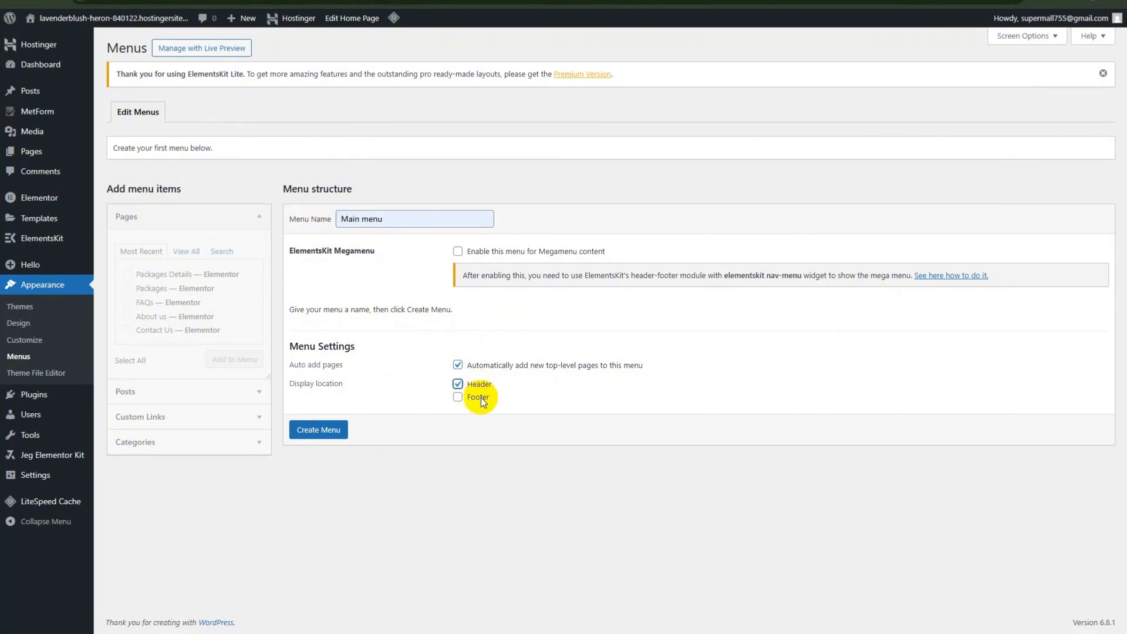
pyautogui.click(317, 434)
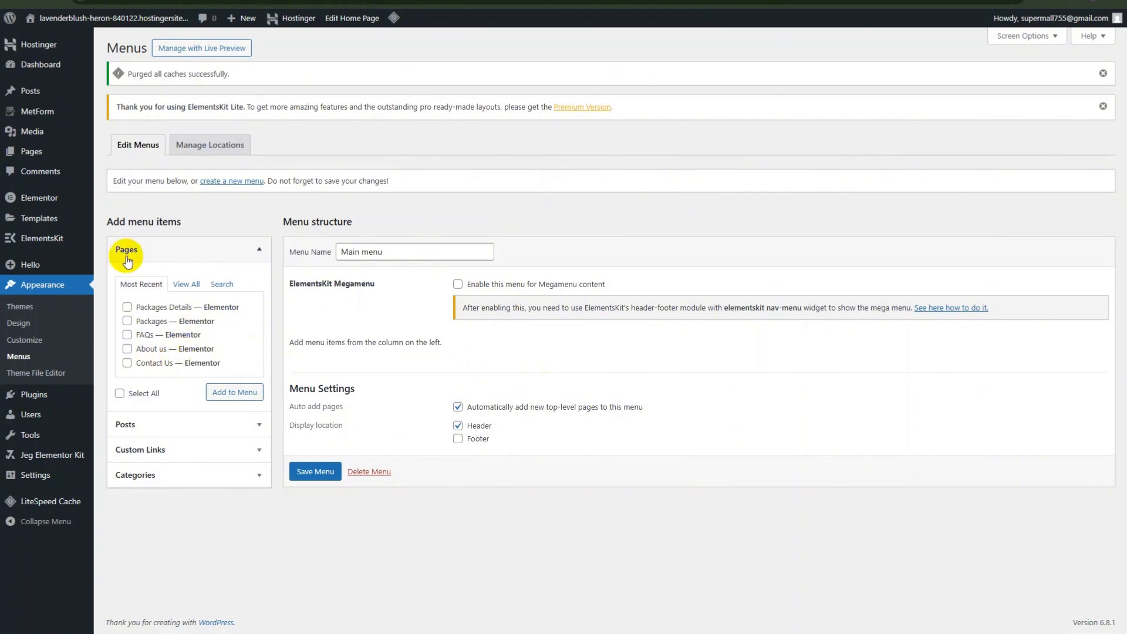
# Step: Add the Home, About us, Contact Us, FAQs, Packages and Packages Details pages to the Main menu
pyautogui.click(186, 283)
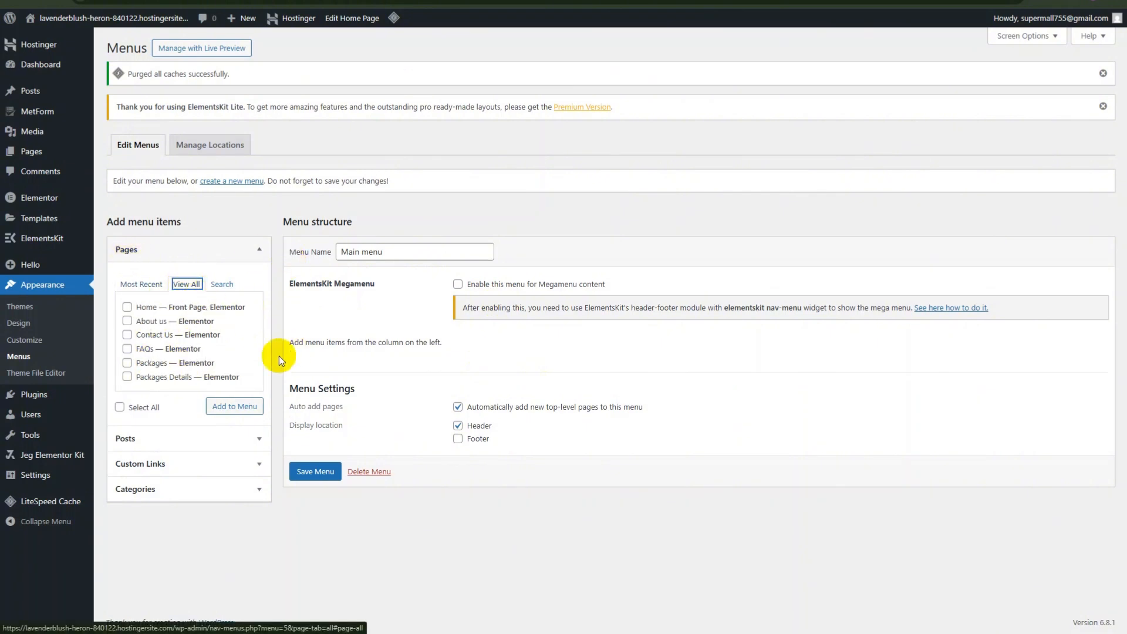
pyautogui.click(128, 307)
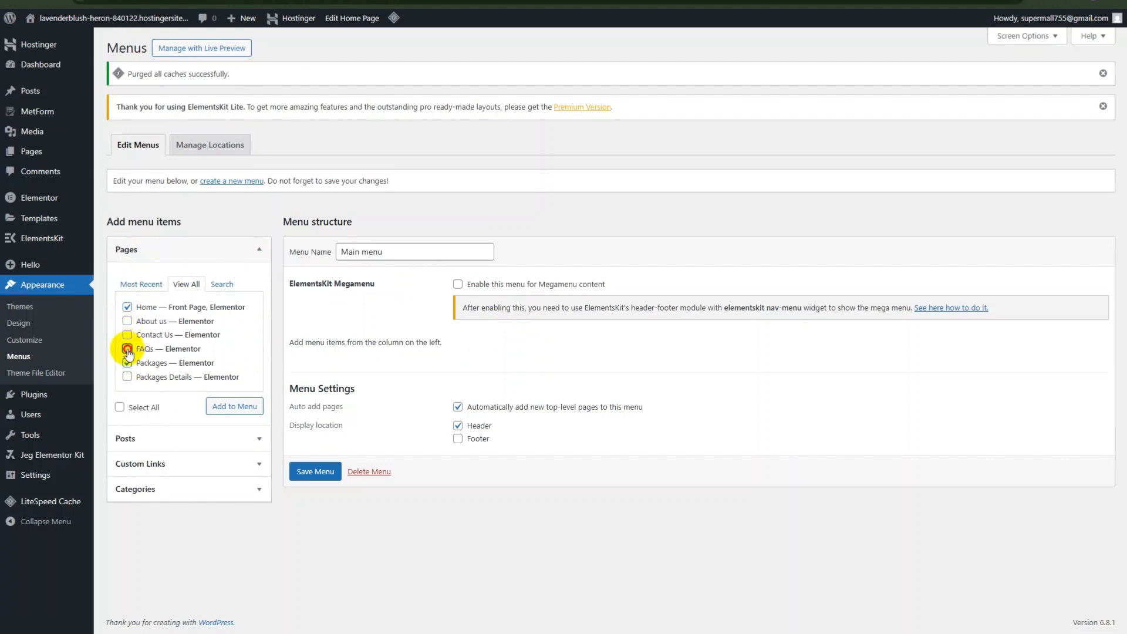
pyautogui.click(128, 350)
pyautogui.click(128, 323)
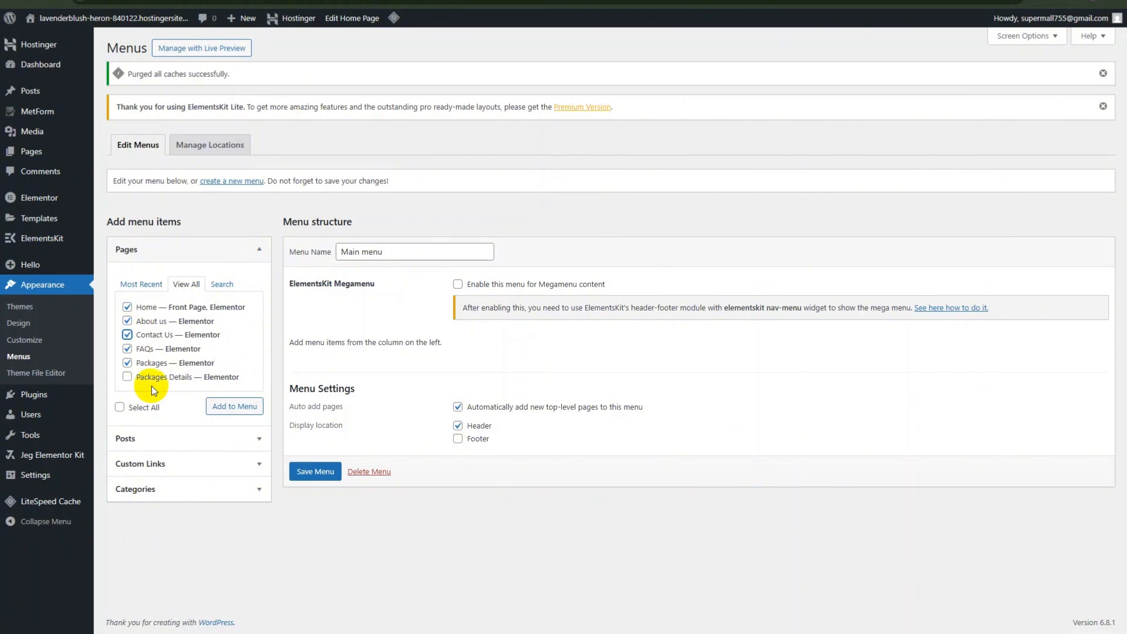
pyautogui.click(243, 407)
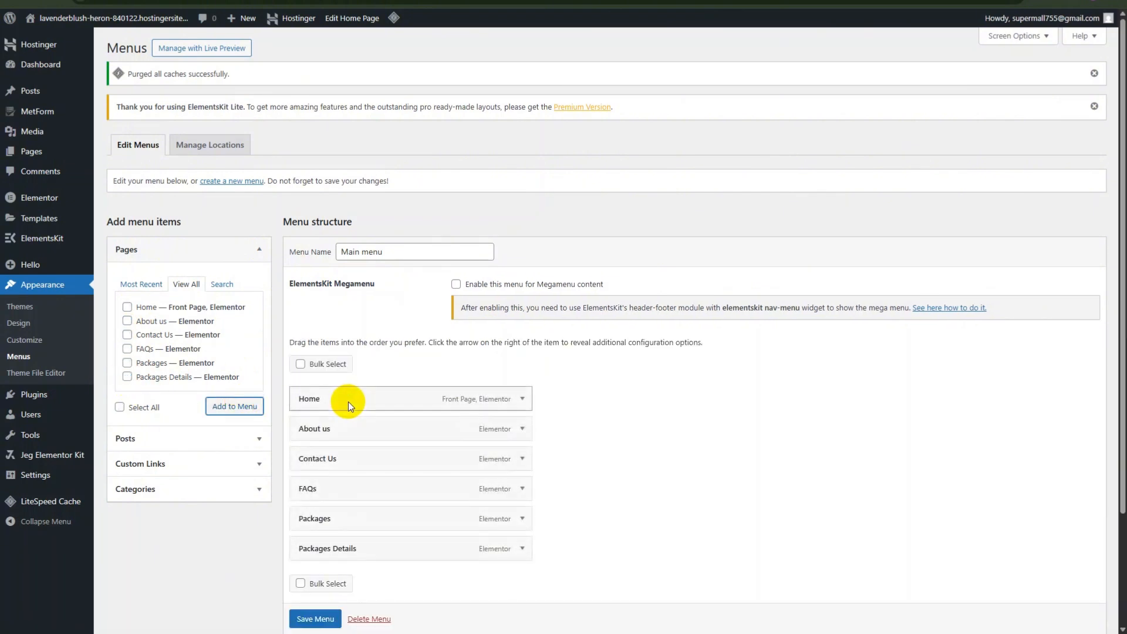
# Step: Nest Packages Details as a sub item under Packages in the menu structure and save the menu
pyautogui.scroll(-3, 453, 403)
pyautogui.moveTo(330, 411)
pyautogui.mouseDown()
pyautogui.moveTo(349, 407)
pyautogui.moveTo(338, 414)
pyautogui.mouseUp()
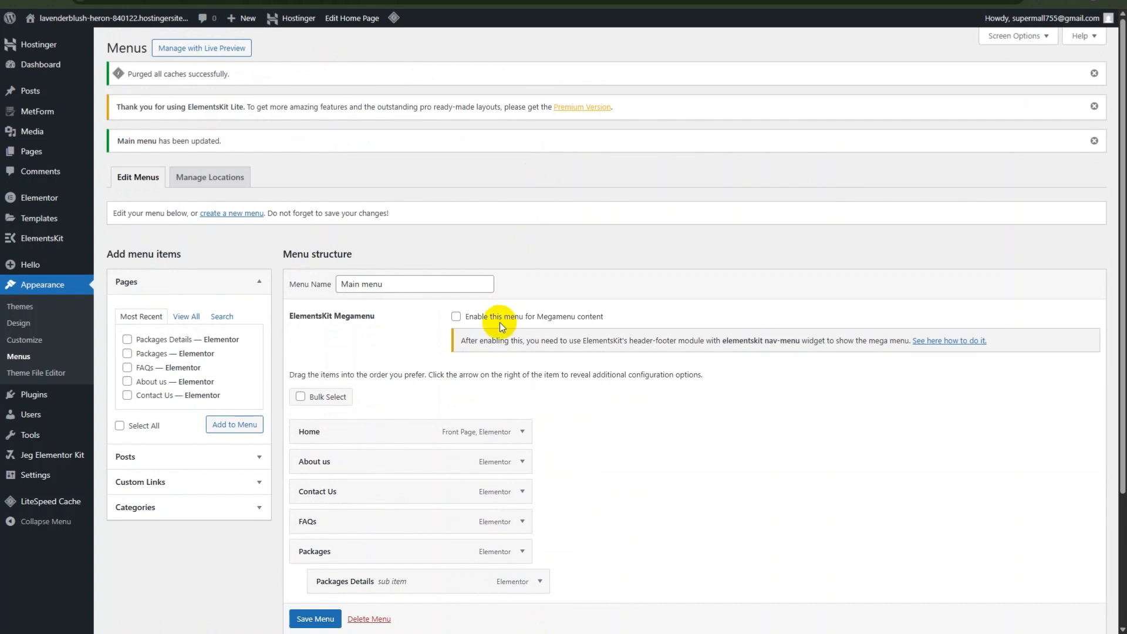
pyautogui.scroll(-3, 499, 327)
pyautogui.scroll(3, 523, 406)
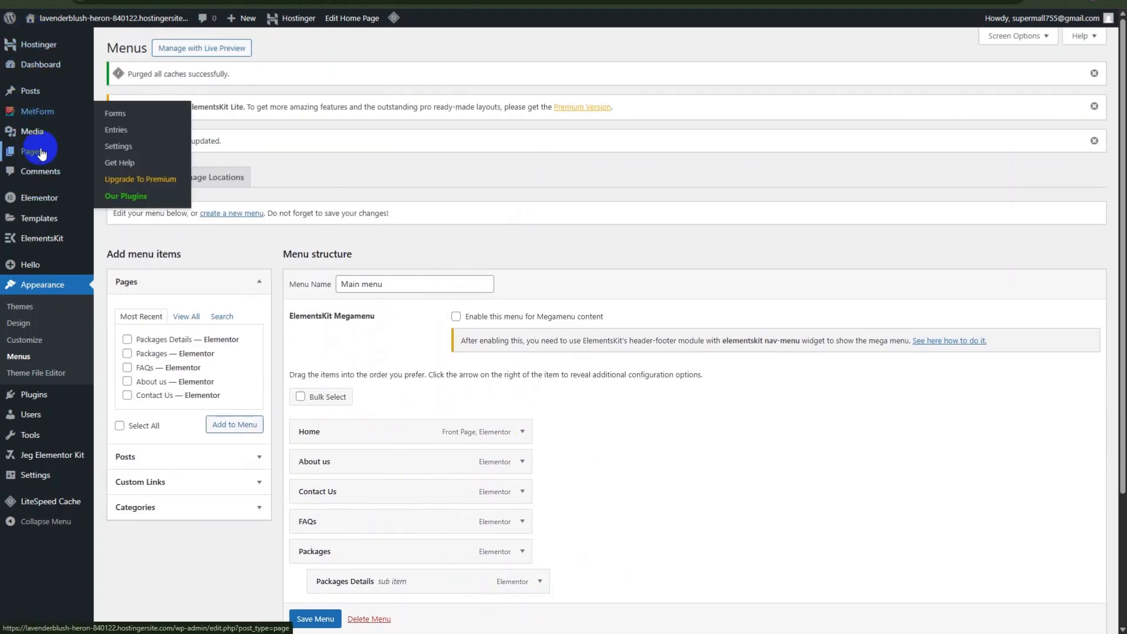
# Step: Open the Jeg Elementor Kit Header Template for editing, assign Main menu to its ElementsKit Nav Menu, and publish the template
pyautogui.moveTo(41, 157)
pyautogui.moveTo(59, 455)
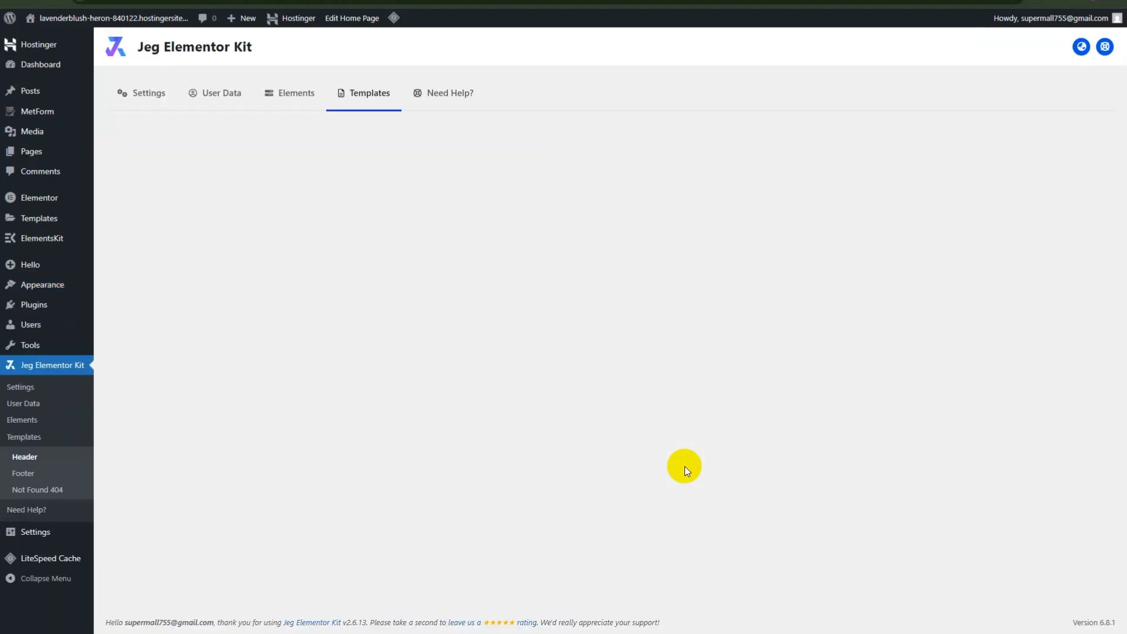
pyautogui.click(675, 337)
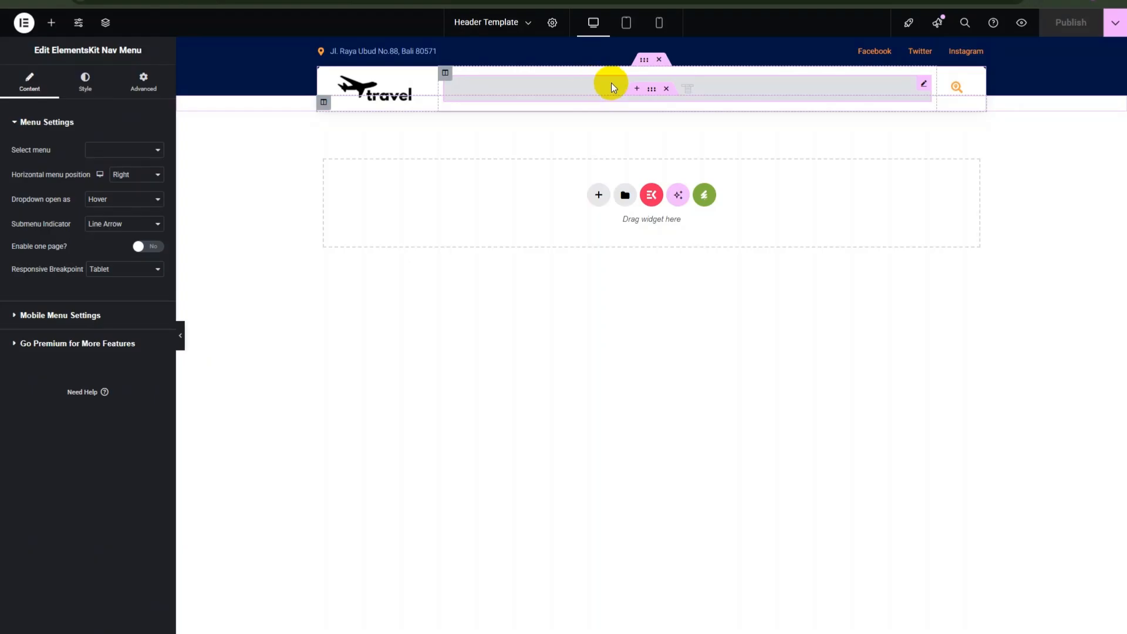
pyautogui.click(124, 150)
pyautogui.click(125, 165)
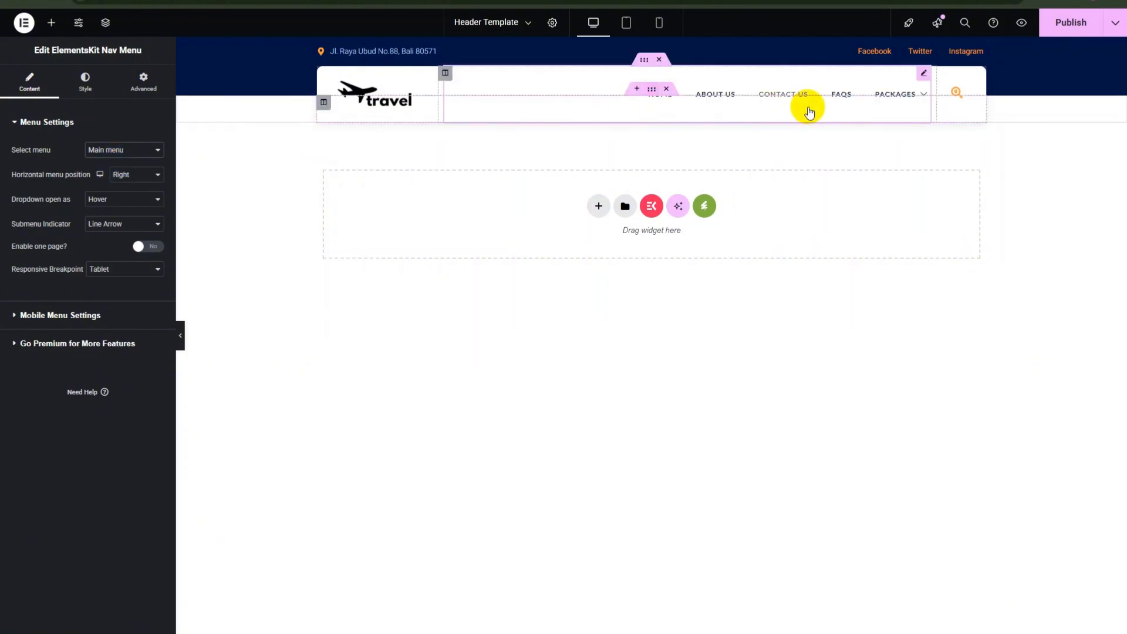
pyautogui.moveTo(916, 96)
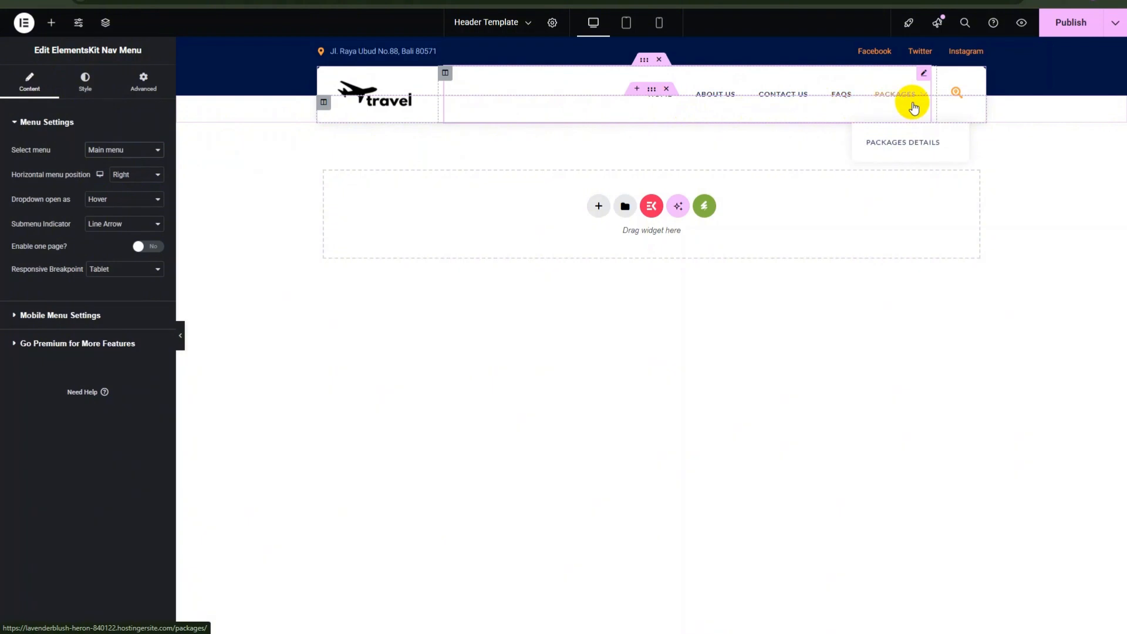
pyautogui.click(1069, 23)
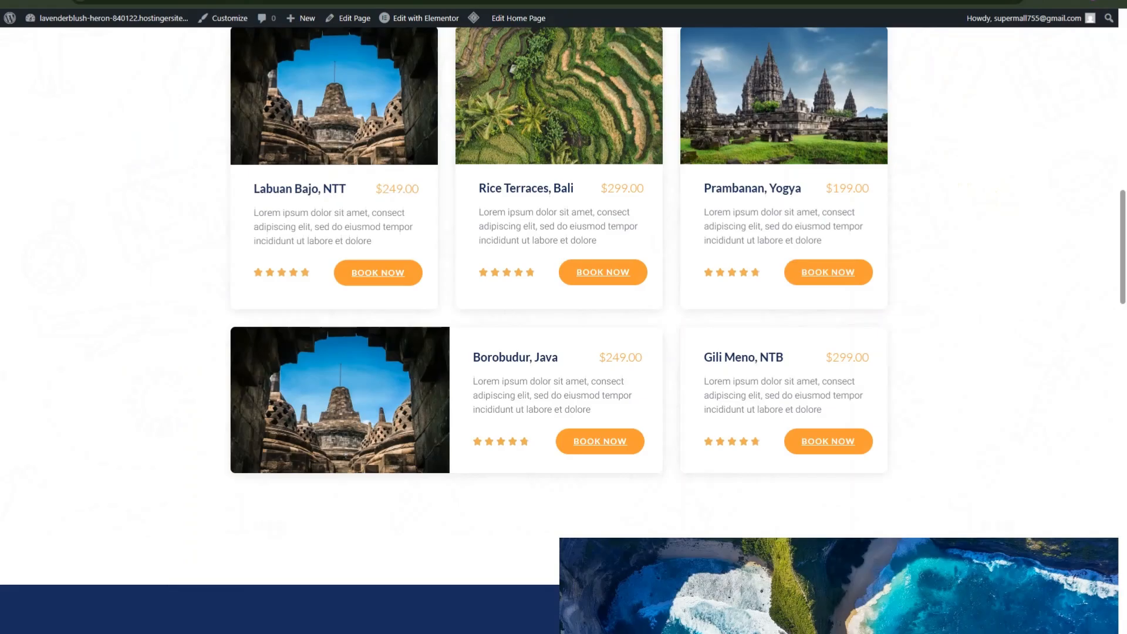
# Step: Open the live site in a new browser tab and review the Home page from the banner through destinations and tourist feedback
pyautogui.click(383, 66)
pyautogui.scroll(4, 383, 66)
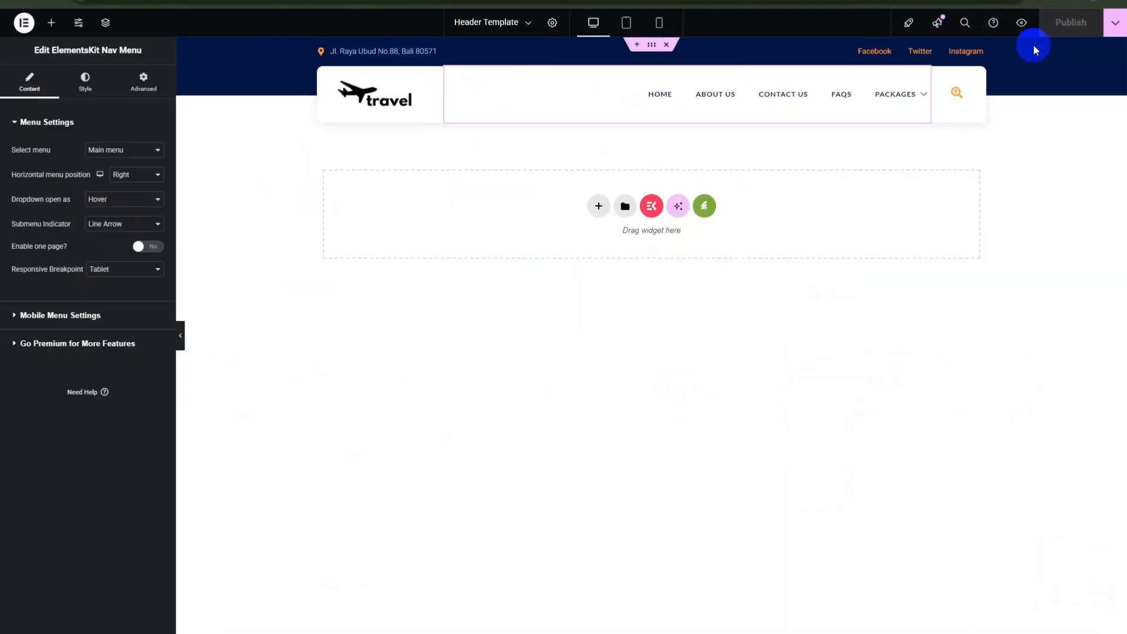
pyautogui.rightClick(1021, 29)
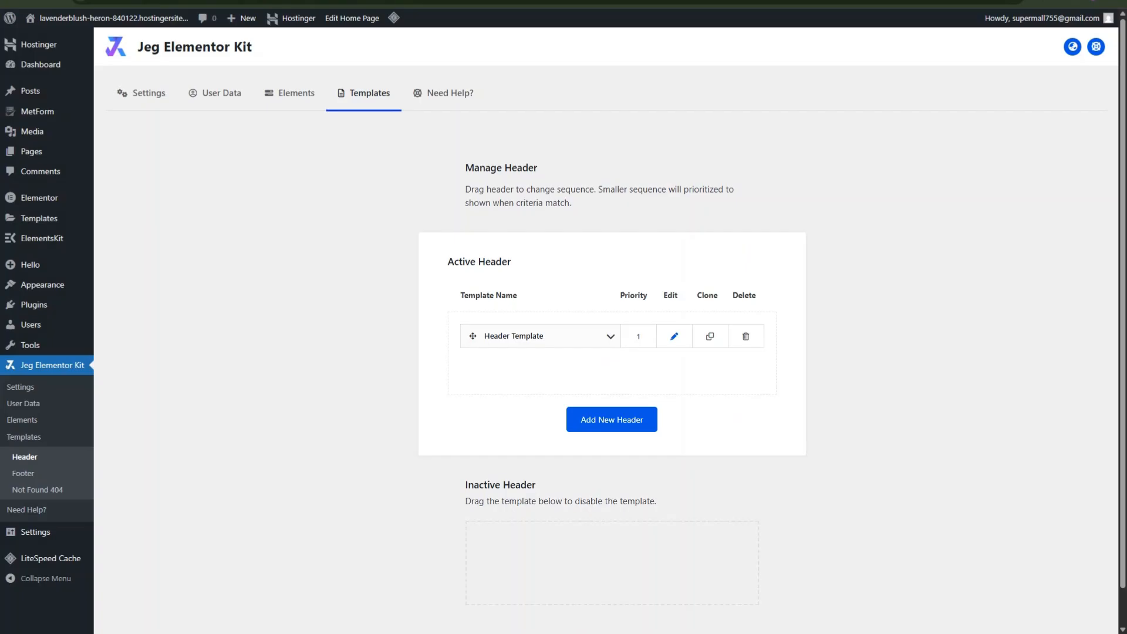
pyautogui.moveTo(54, 20)
pyautogui.rightClick(82, 30)
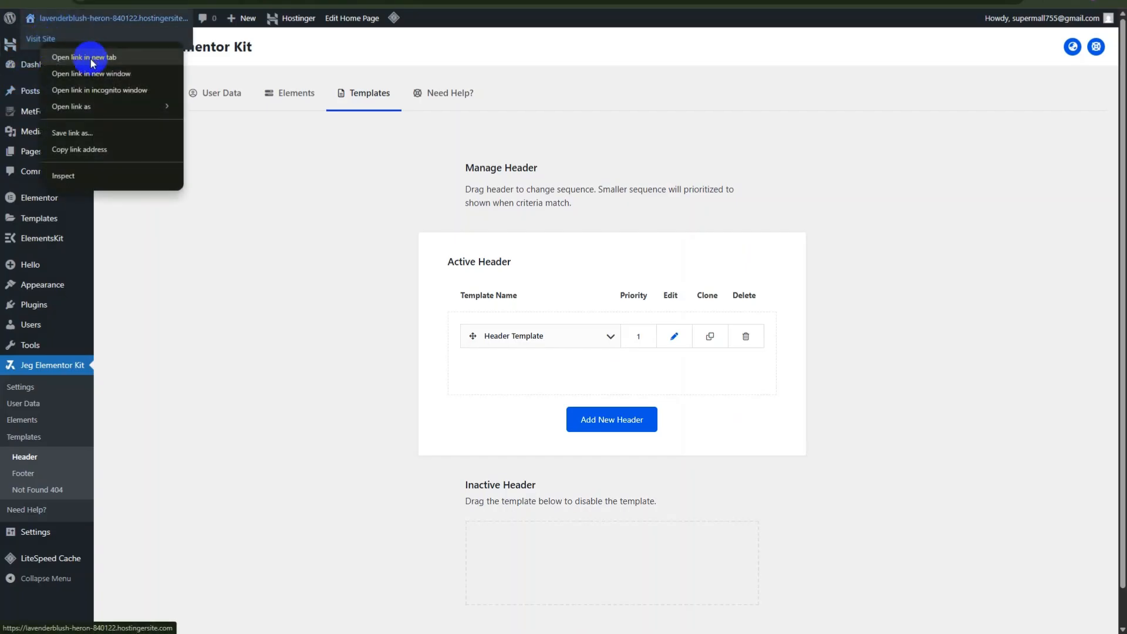
pyautogui.click(118, 40)
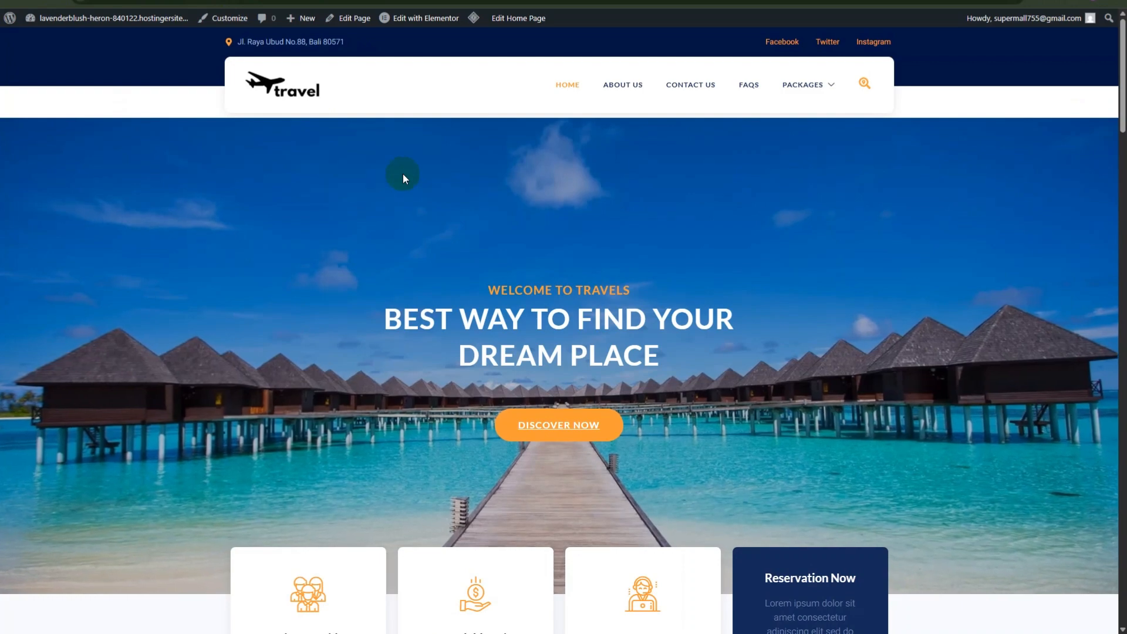
pyautogui.scroll(-15, 669, 256)
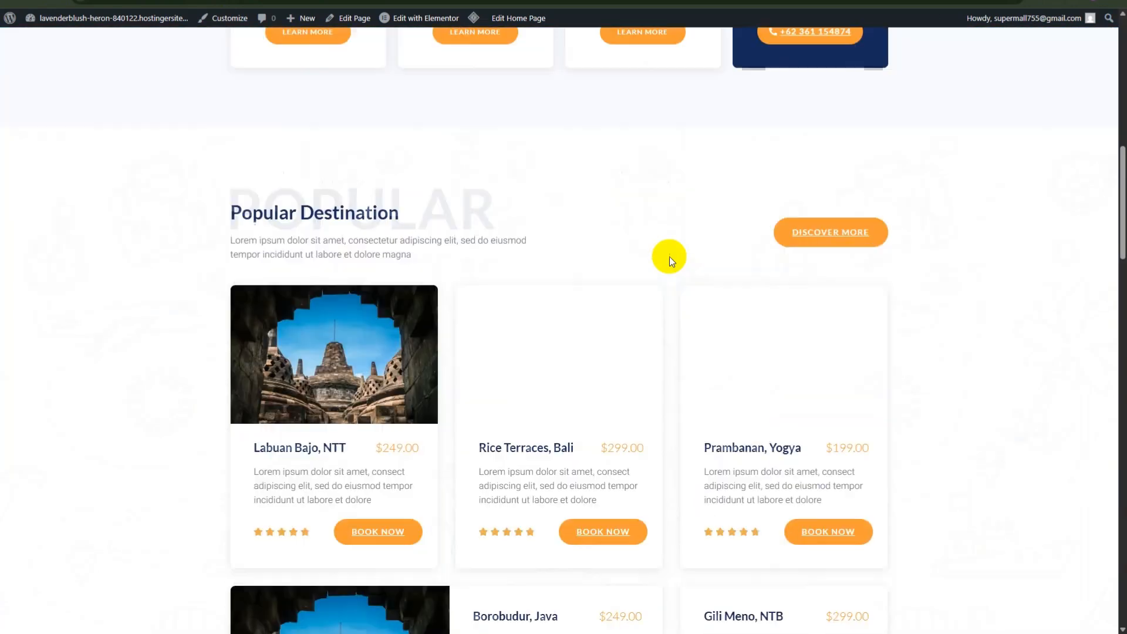
pyautogui.scroll(-20, 677, 252)
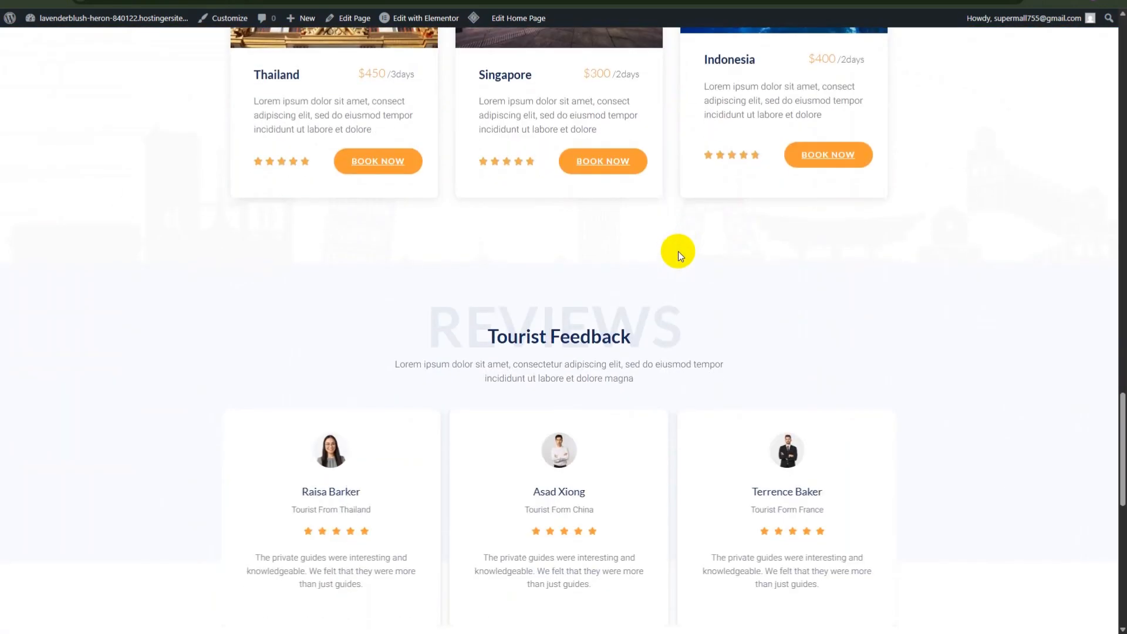
pyautogui.scroll(20, 678, 250)
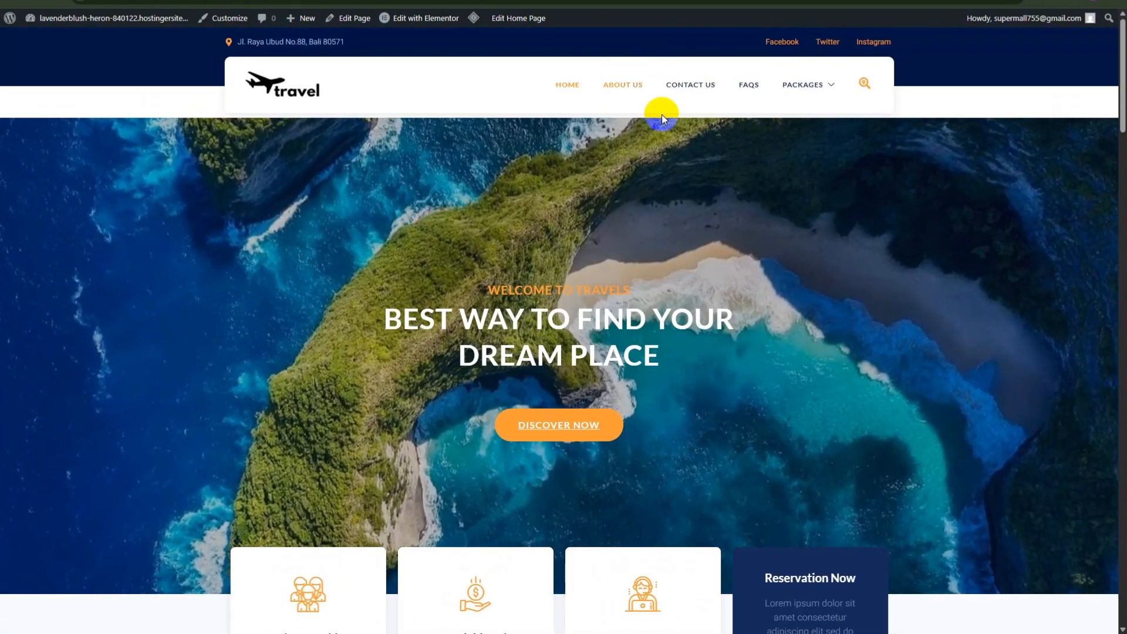
# Step: Check the About Us, Contact Us and FAQs pages through the site's header menu, and return to the Home page
pyautogui.click(661, 114)
pyautogui.scroll(-12, 669, 141)
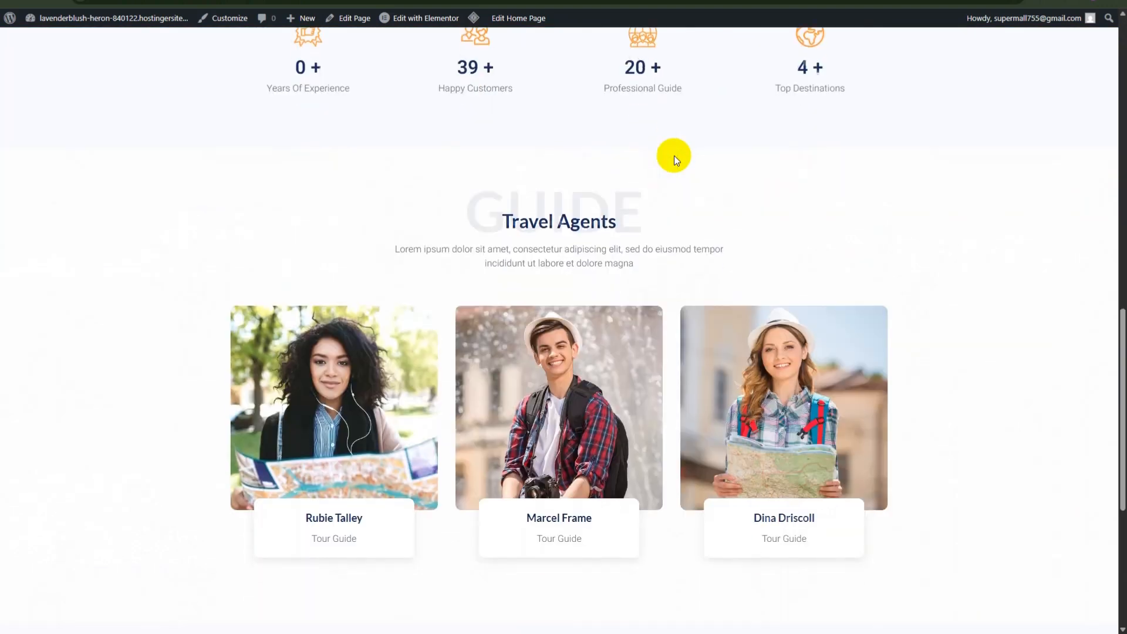
pyautogui.scroll(12, 674, 156)
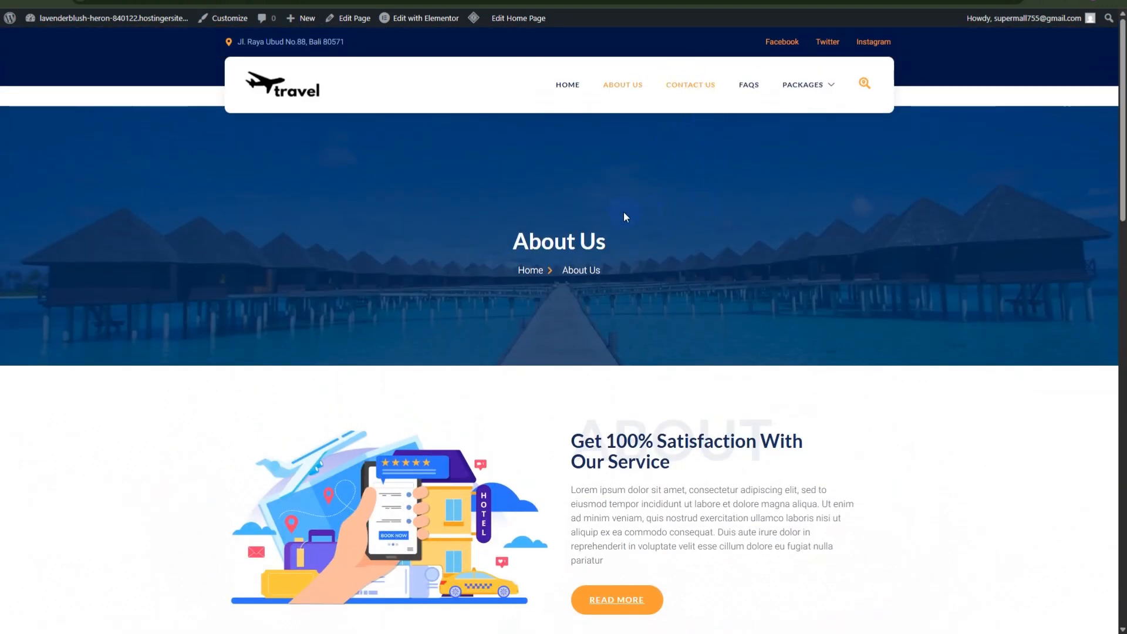
pyautogui.scroll(-5, 628, 230)
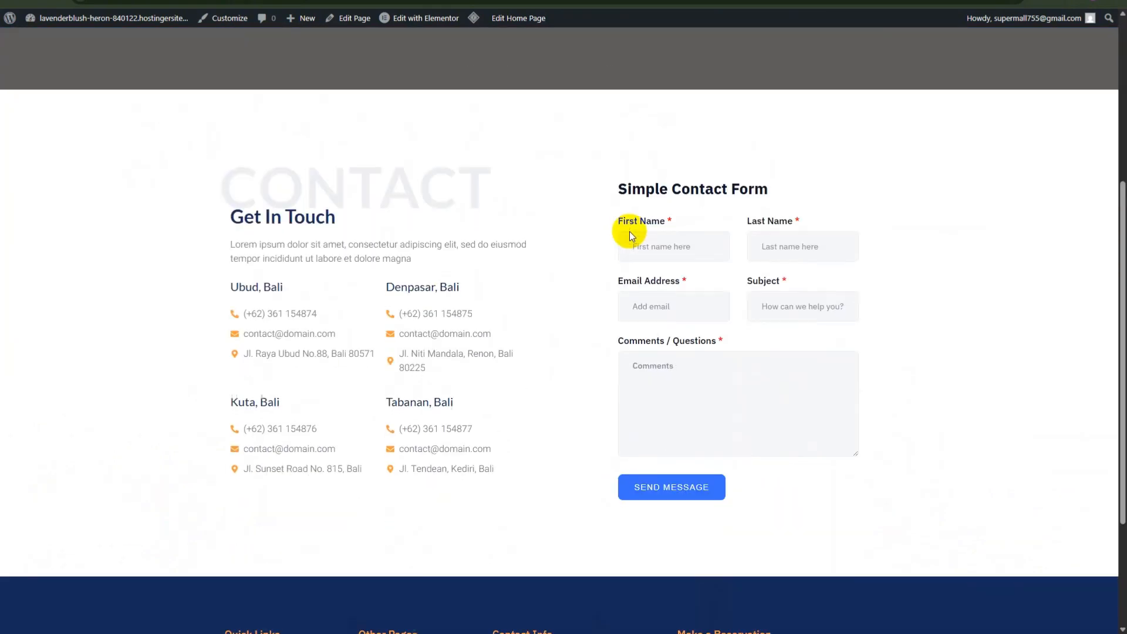
pyautogui.scroll(5, 628, 230)
pyautogui.click(744, 85)
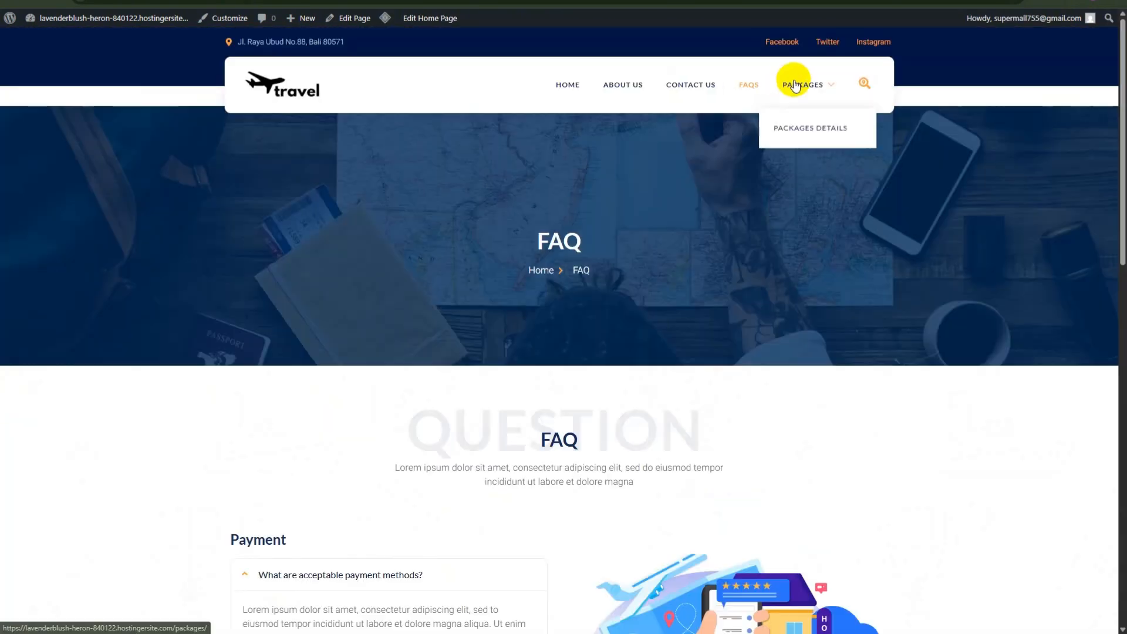
pyautogui.click(574, 92)
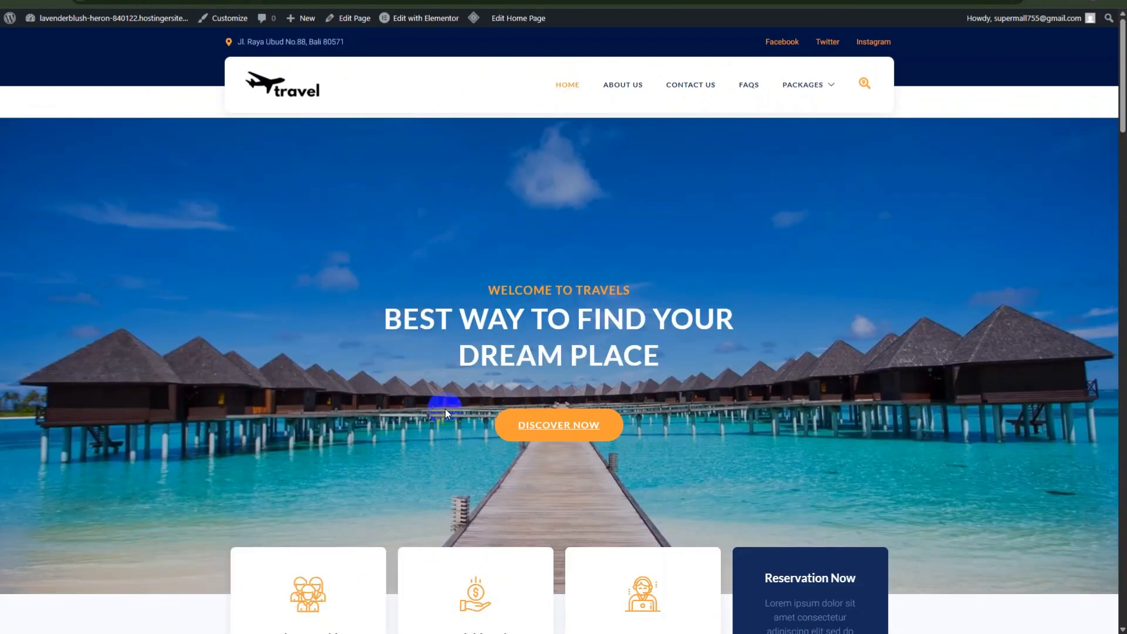